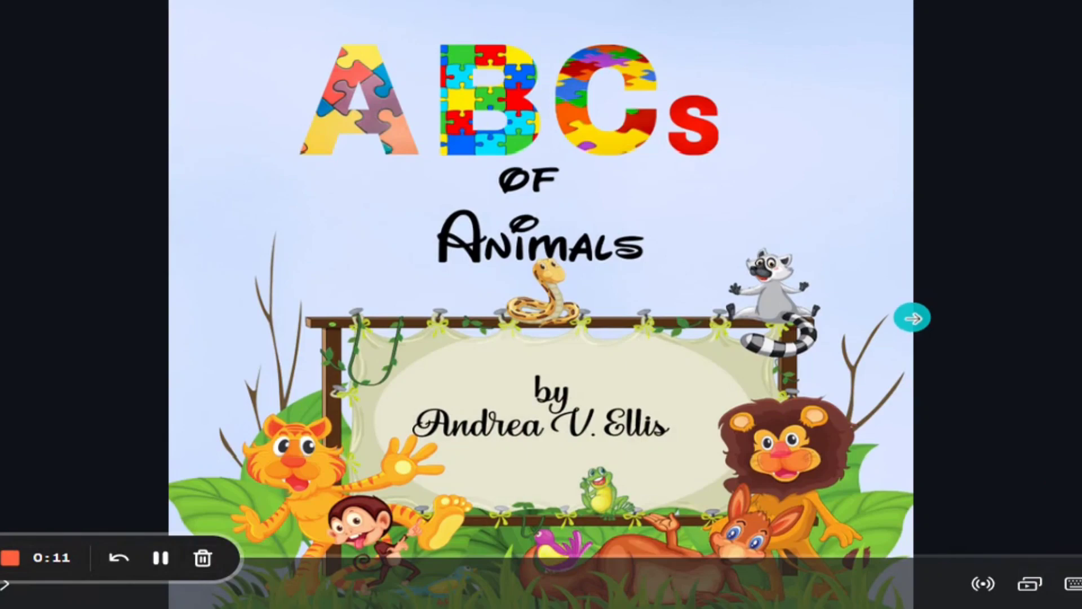
Flip through the ABC animal book preview from the cover past pages A, B and C toward D.
click(912, 318)
click(912, 318)
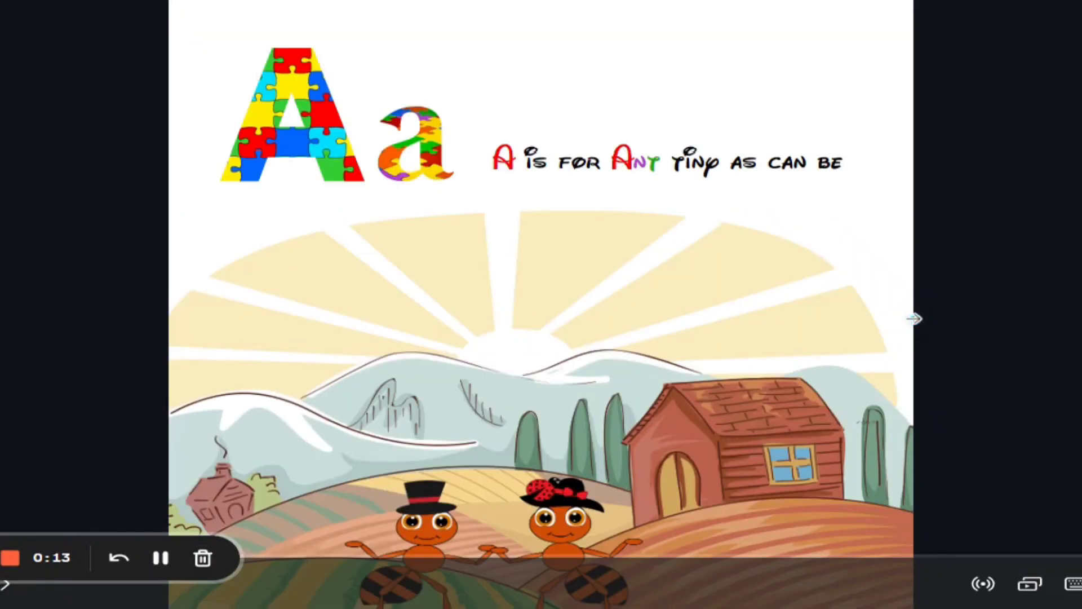
click(912, 317)
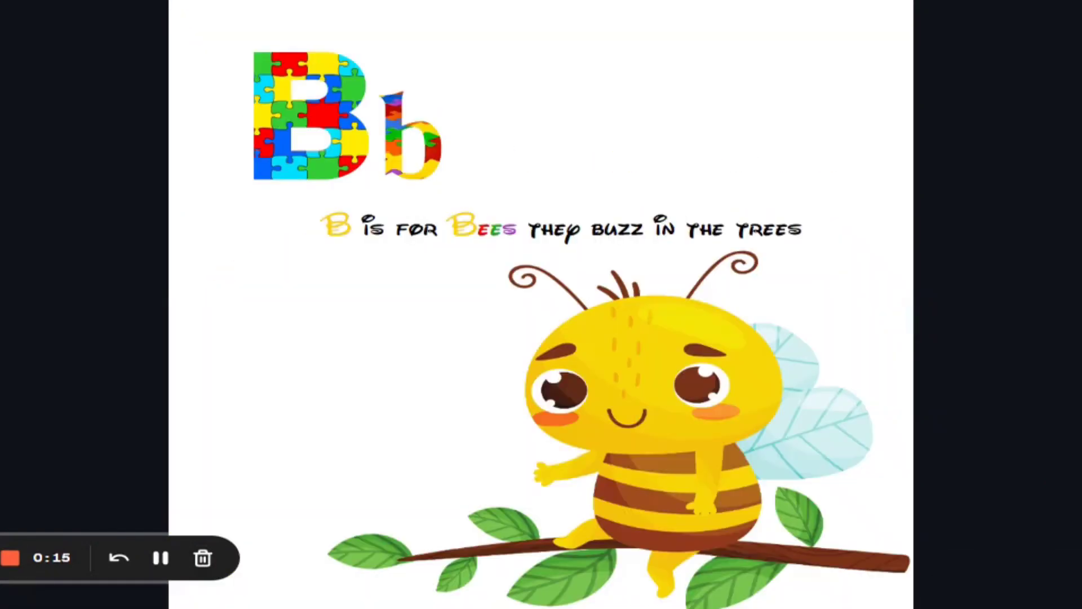
click(899, 328)
click(896, 324)
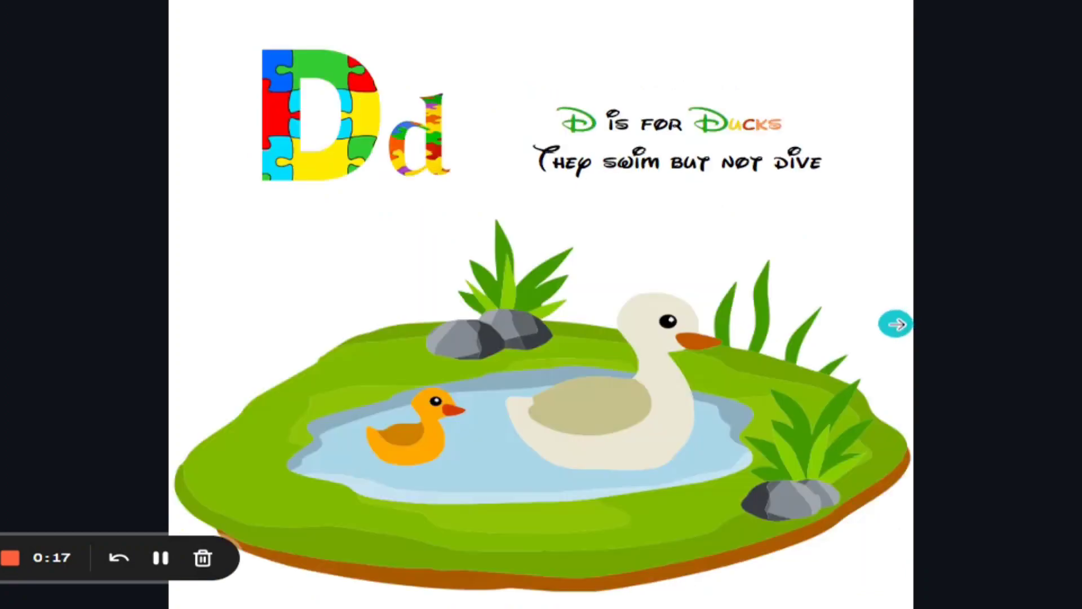
Create a new custom-size design of 8.75 × 9 inches.
click(896, 324)
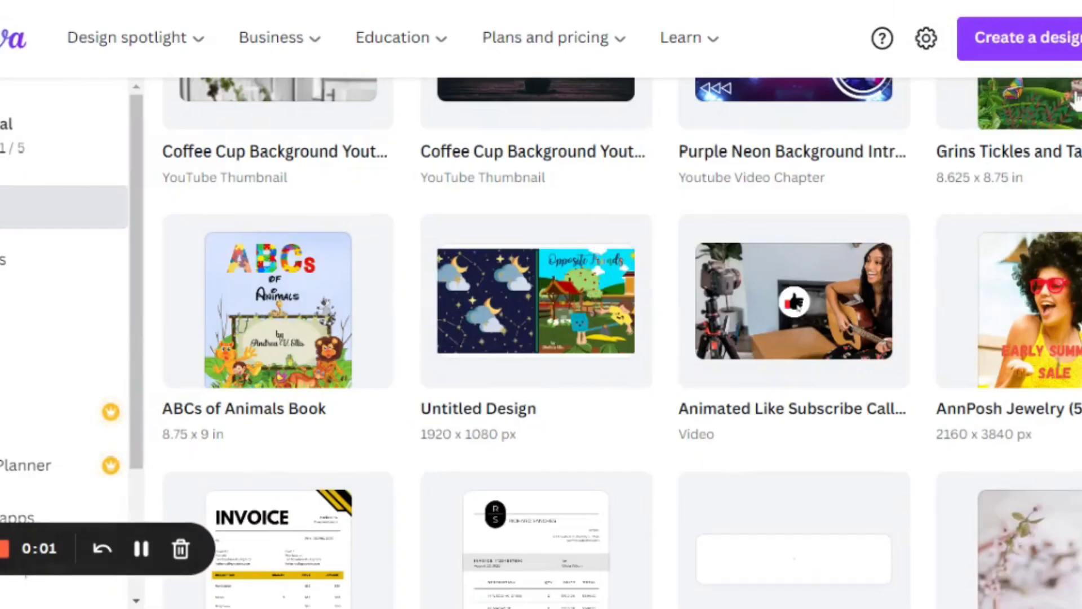
click(1014, 38)
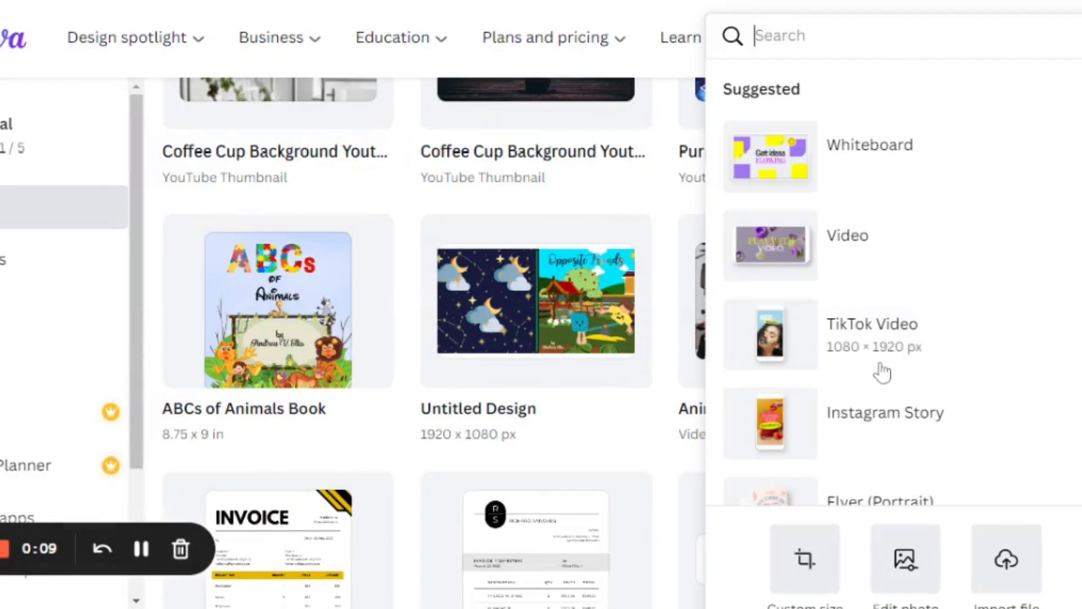
scroll(887, 364, down, 6)
scroll(1020, 334, down, 4)
scroll(985, 465, down, 5)
scroll(846, 547, down, 3)
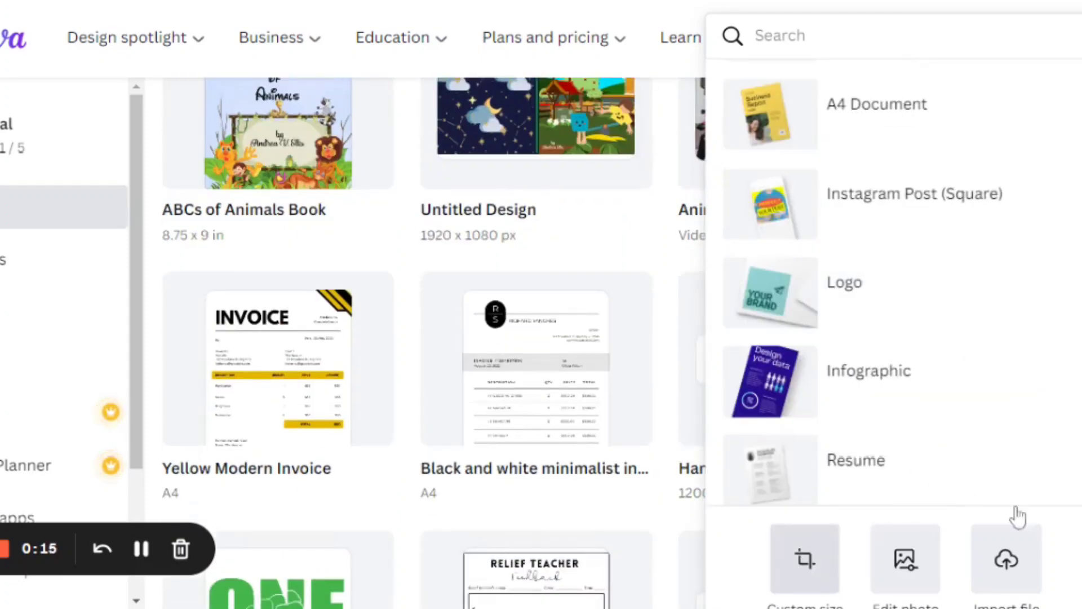
click(803, 561)
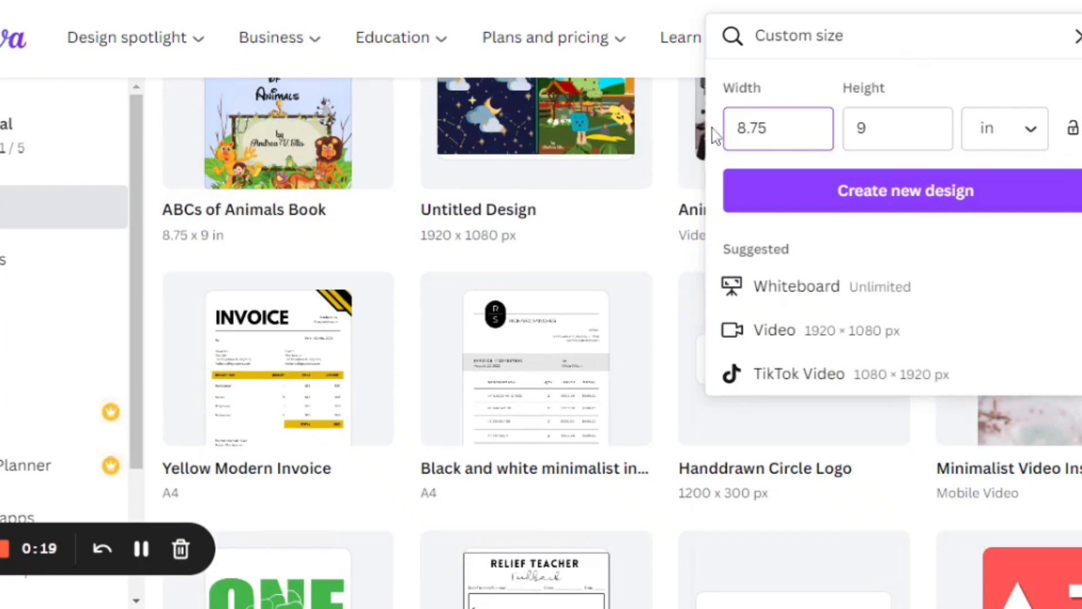
key(Return)
click(908, 201)
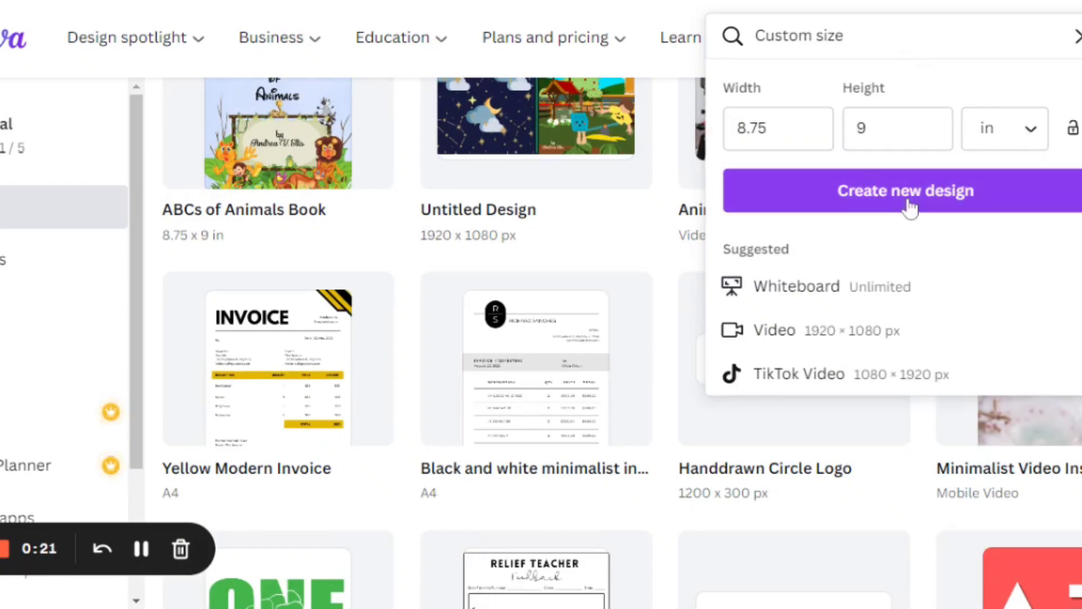
Open the new 8.75 × 9 in design and browse the Elements panel's graphics, frames and collections.
click(909, 206)
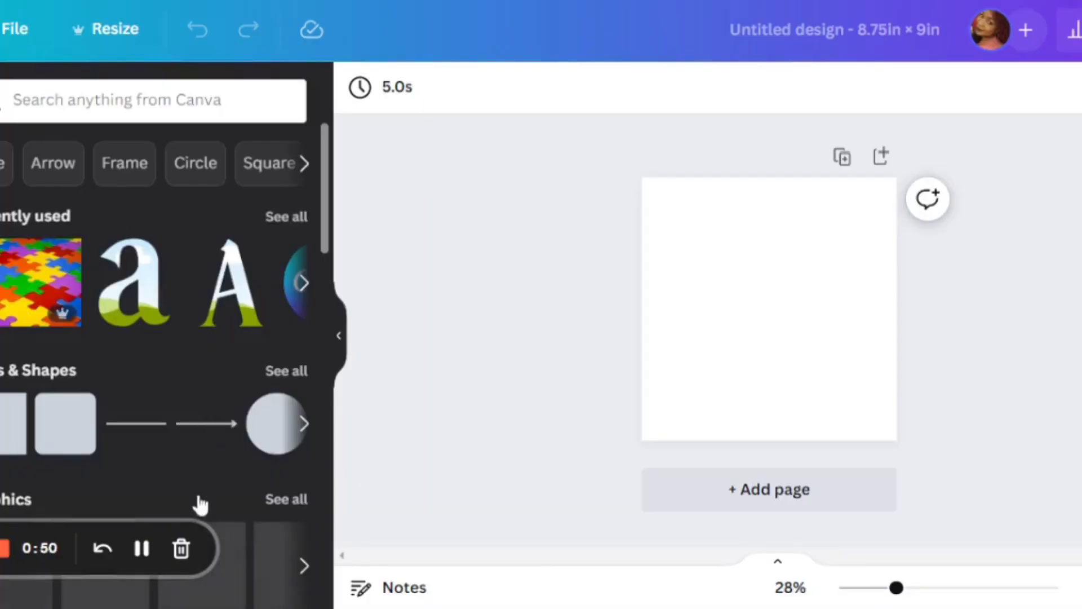
scroll(229, 466, down, 5)
scroll(228, 467, down, 15)
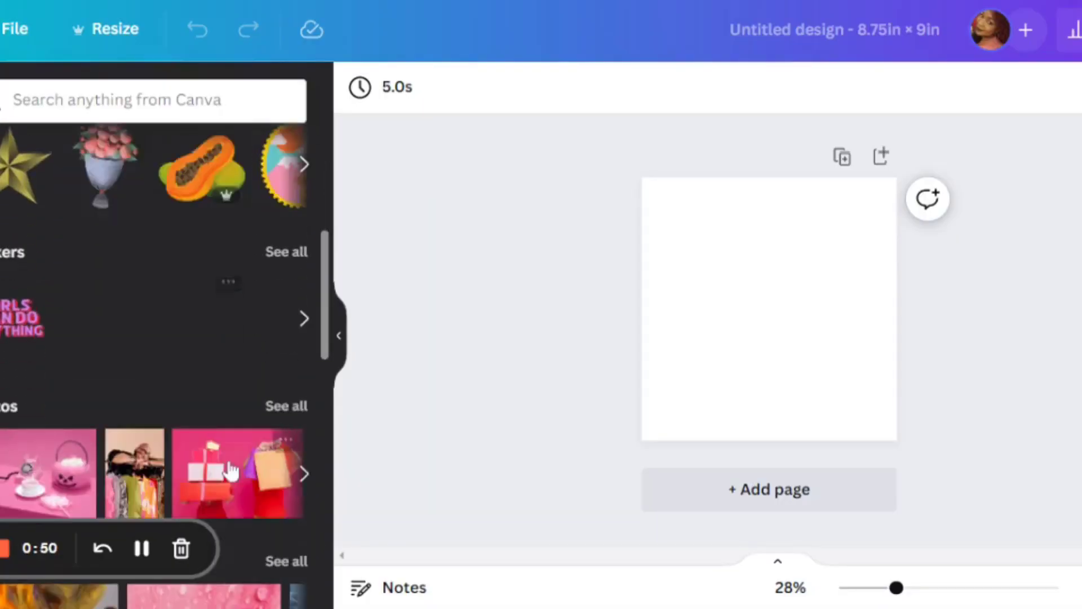
scroll(231, 469, down, 2)
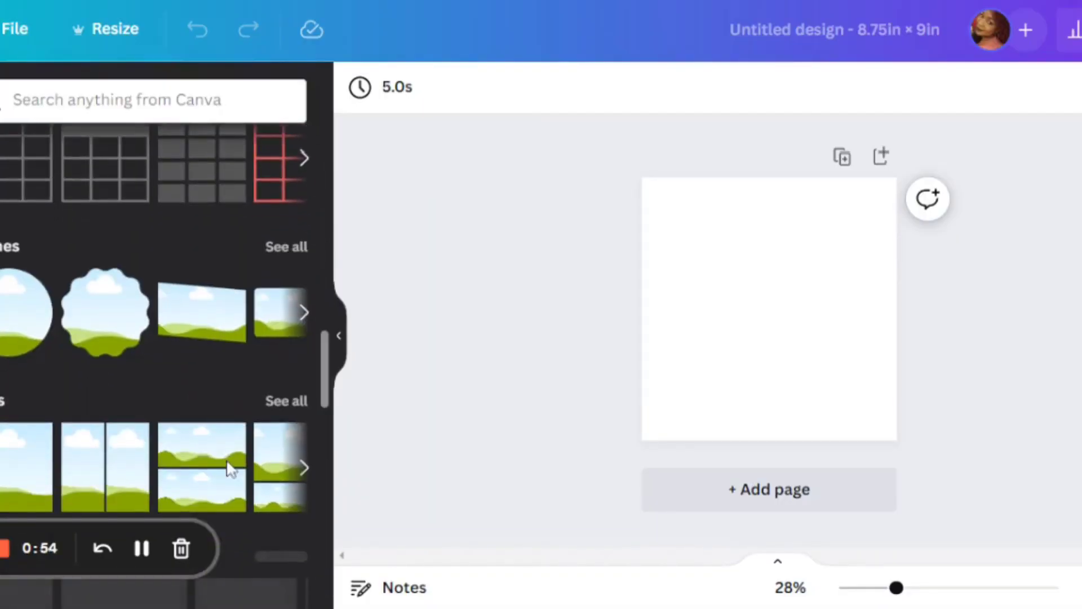
scroll(232, 469, down, 5)
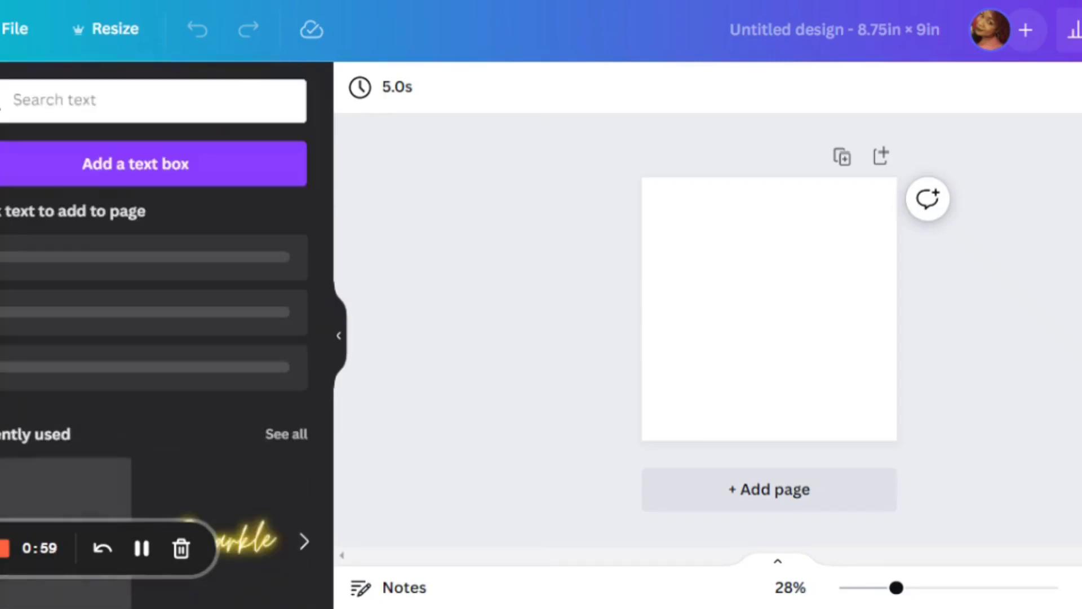
scroll(178, 321, down, 10)
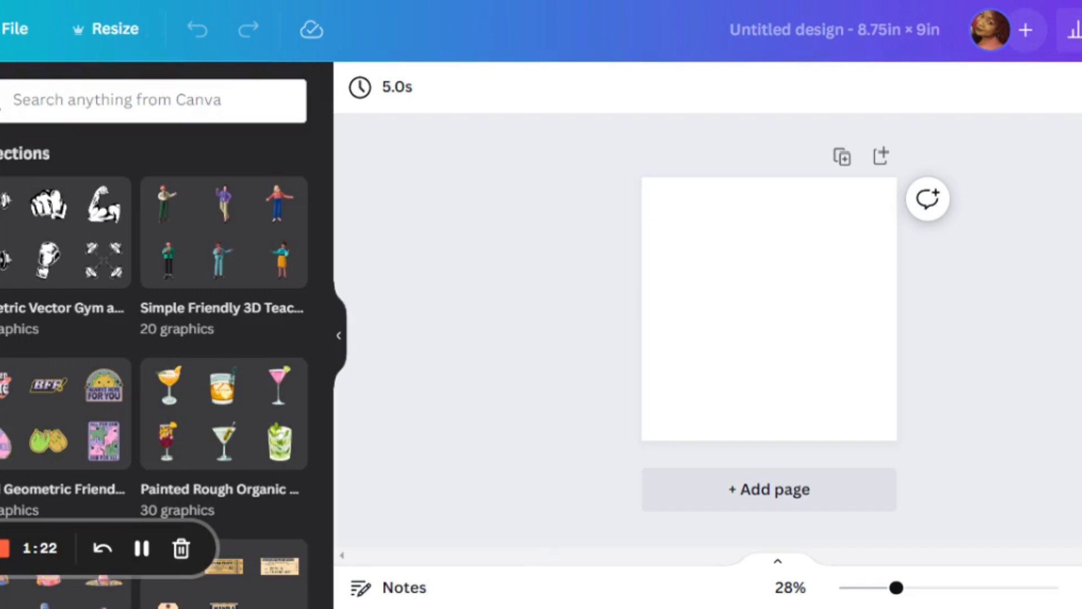
scroll(238, 293, up, 15)
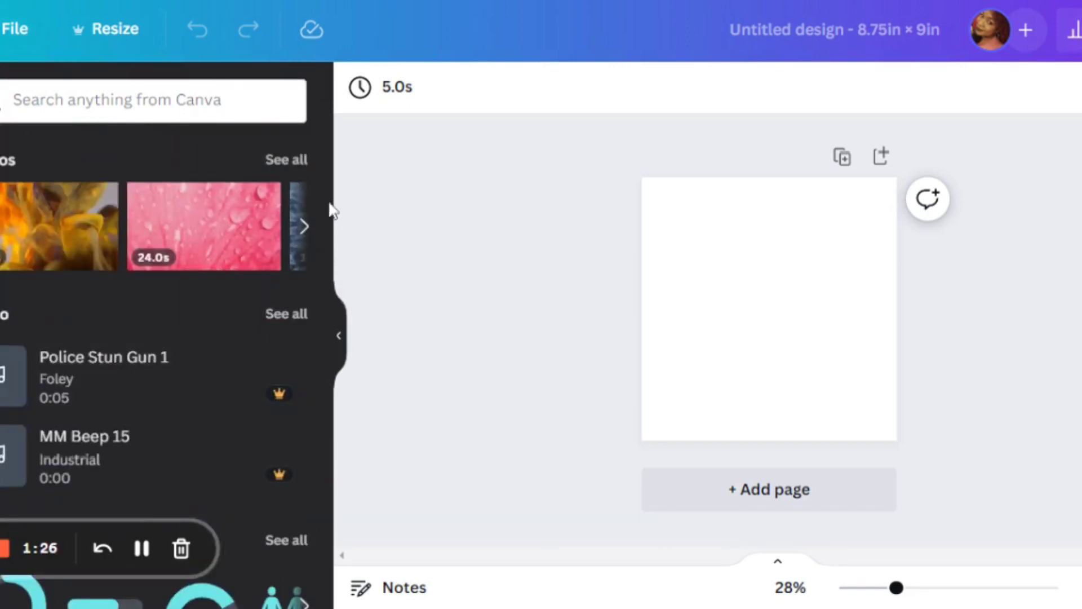
Search Elements for 'letter frame' and add a sky-and-grass letter q frame to the page.
click(152, 100)
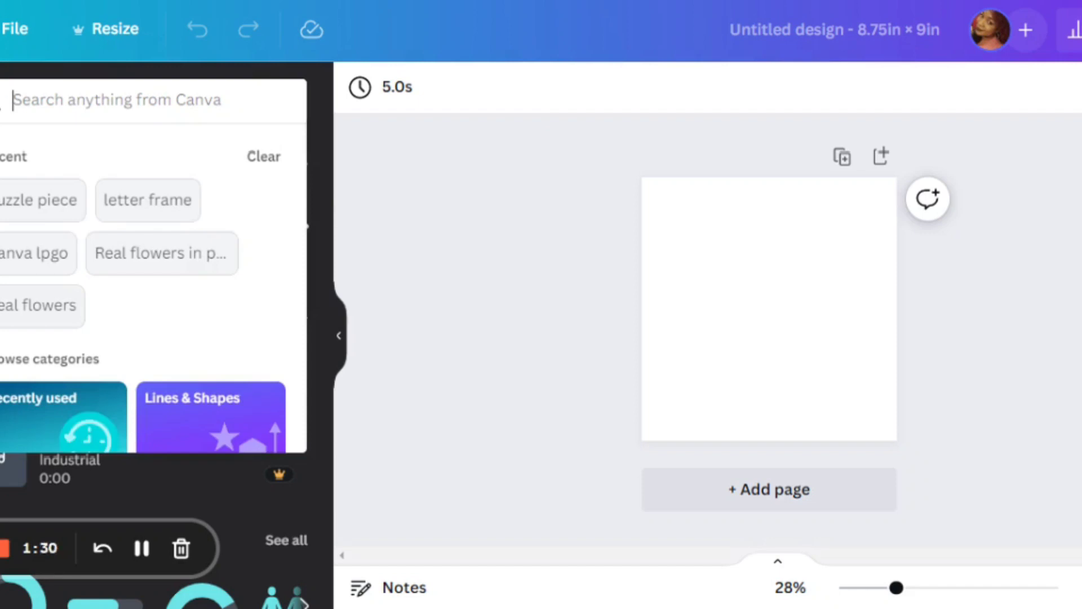
text(A)
key(BackSpace)
text(Letter)
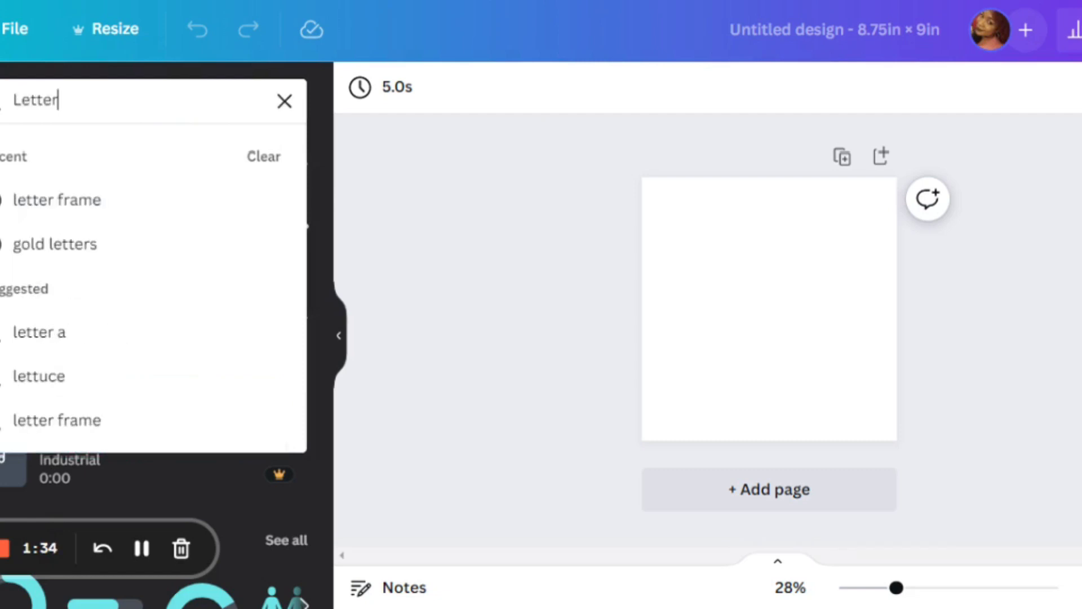
click(113, 204)
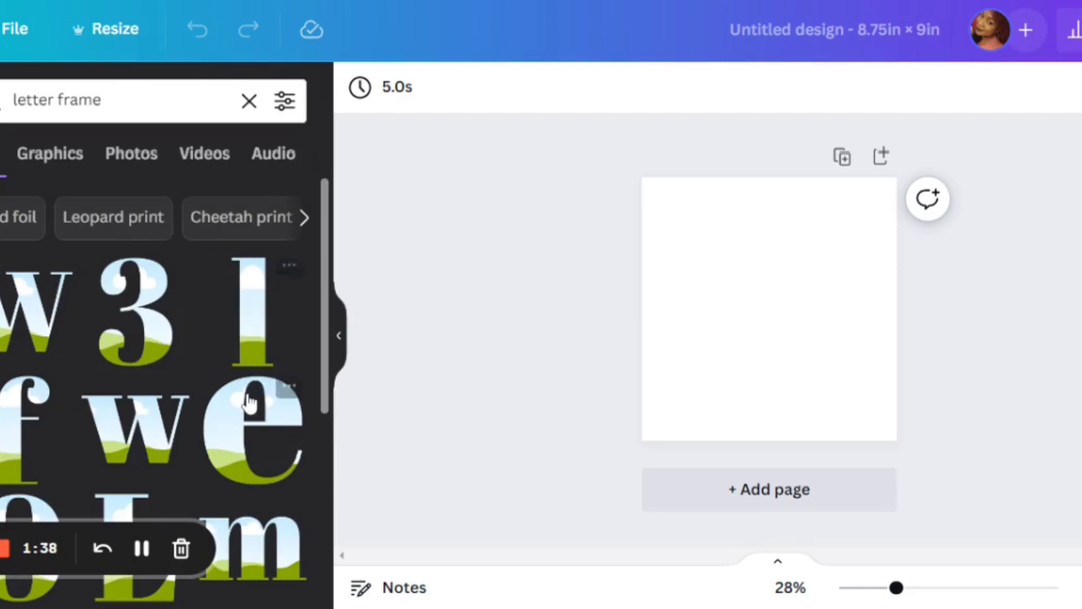
scroll(248, 394, down, 10)
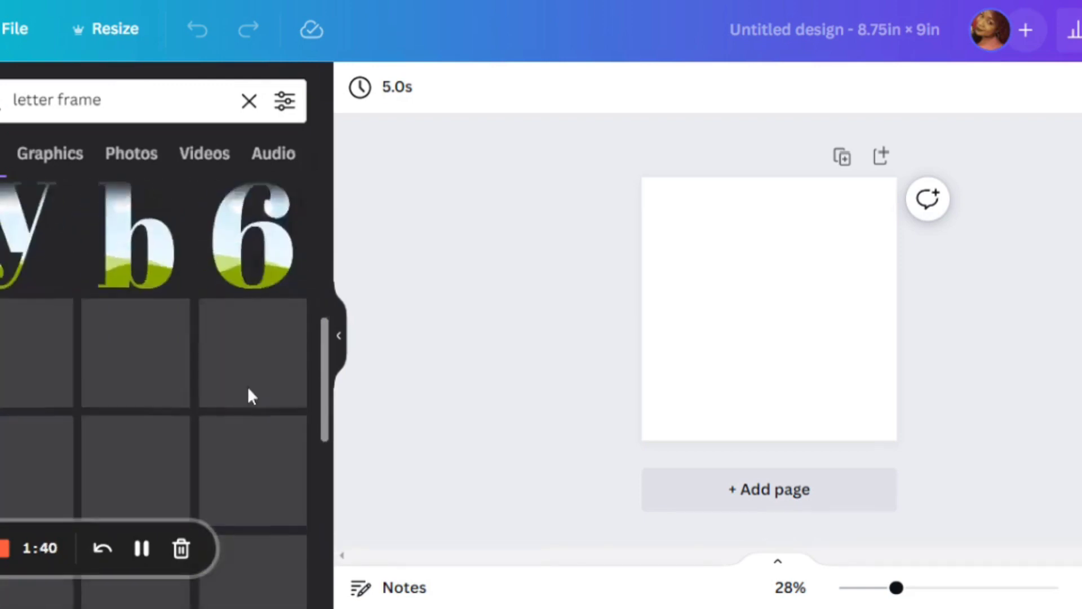
scroll(249, 388, down, 6)
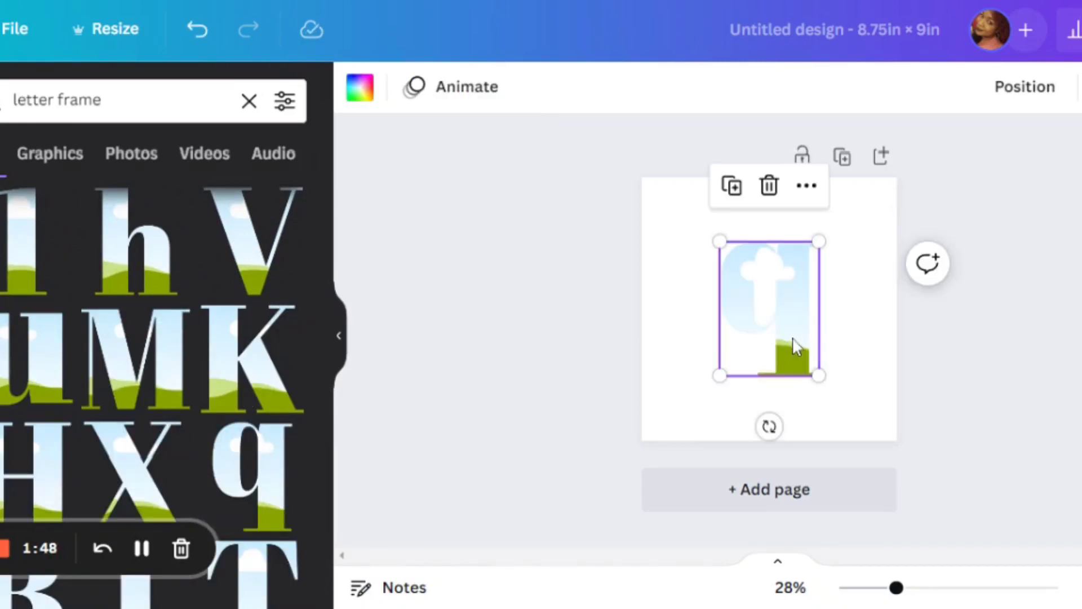
Move the trial letter q frame, zoom in, and delete it from the page.
drag(795, 345, 741, 271)
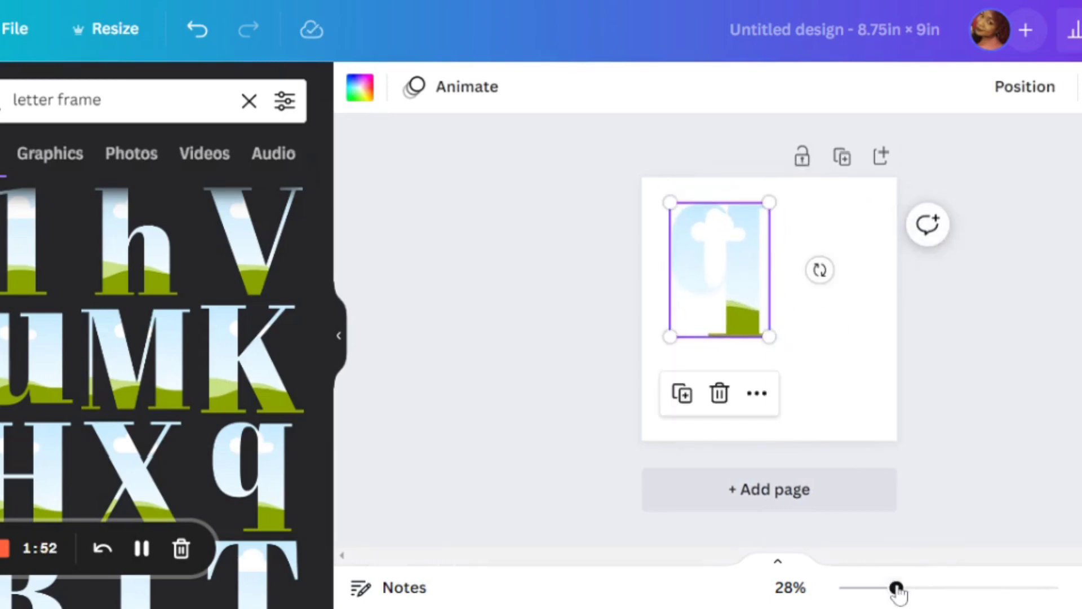
drag(897, 589, 939, 588)
scroll(783, 417, up, 3)
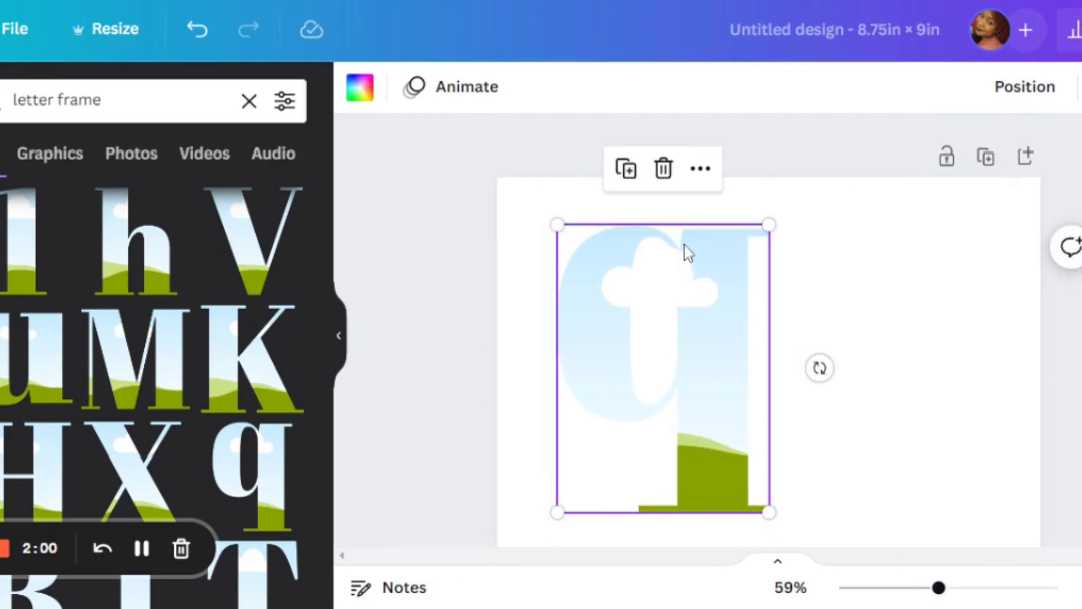
click(665, 176)
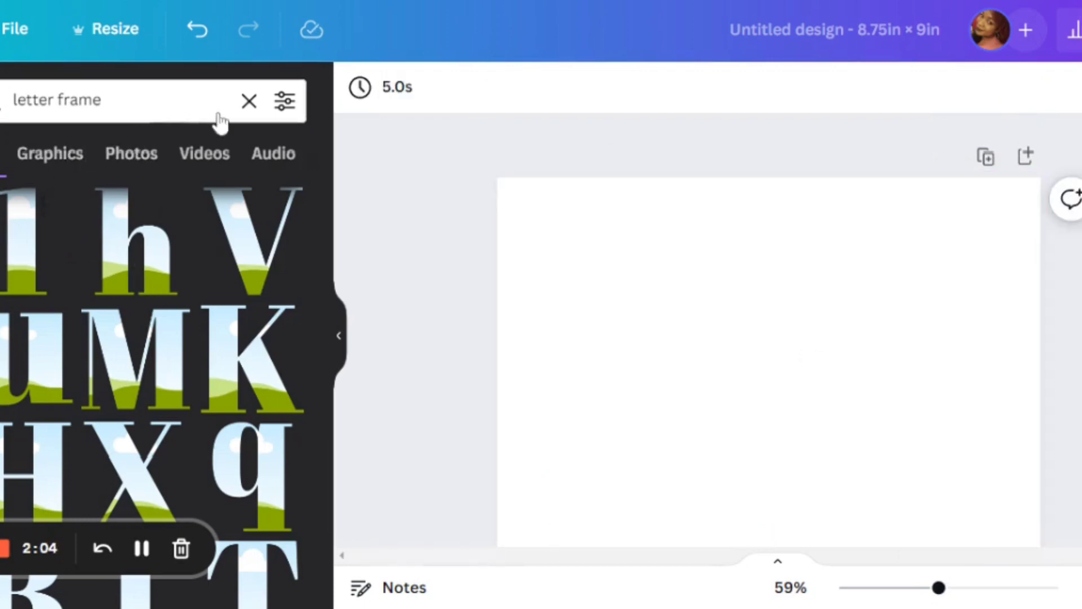
Add the sky-and-grass capital A frame from Recently used, moving and shrinking it toward the top-left.
click(247, 103)
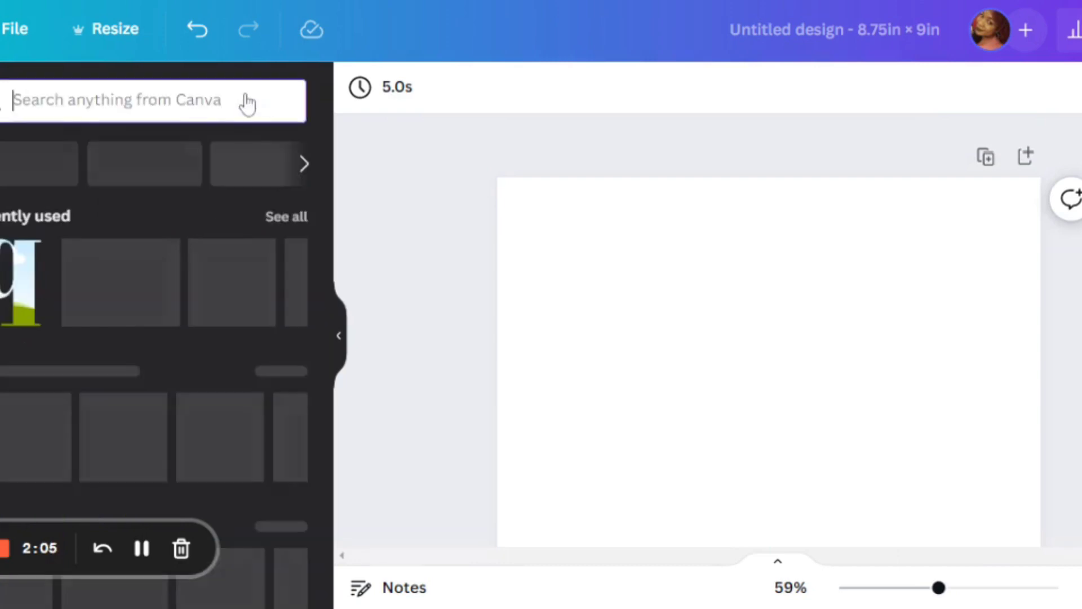
click(288, 216)
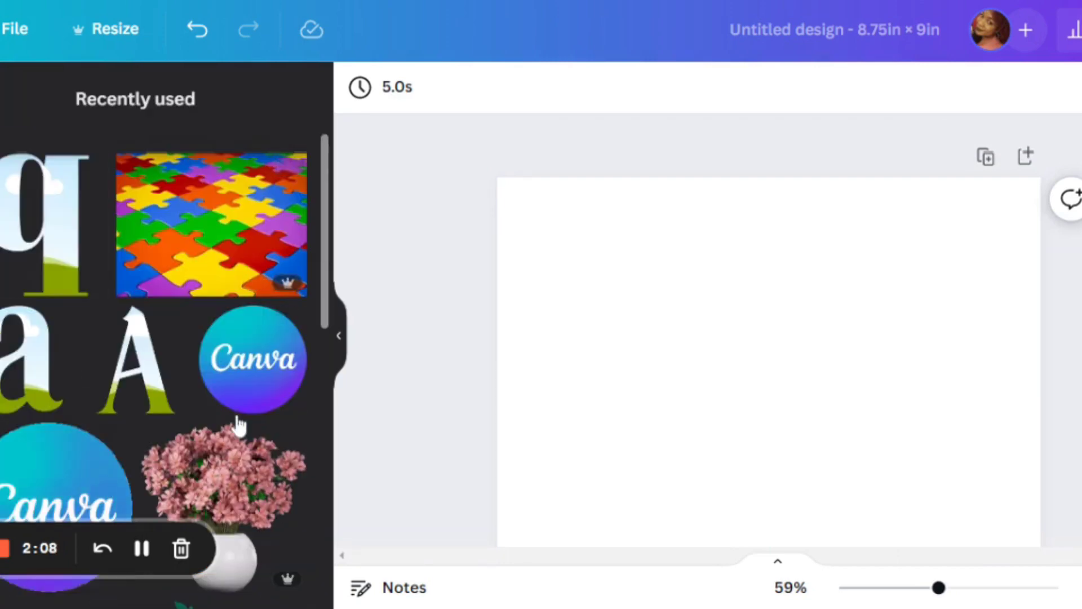
scroll(300, 420, down, 7)
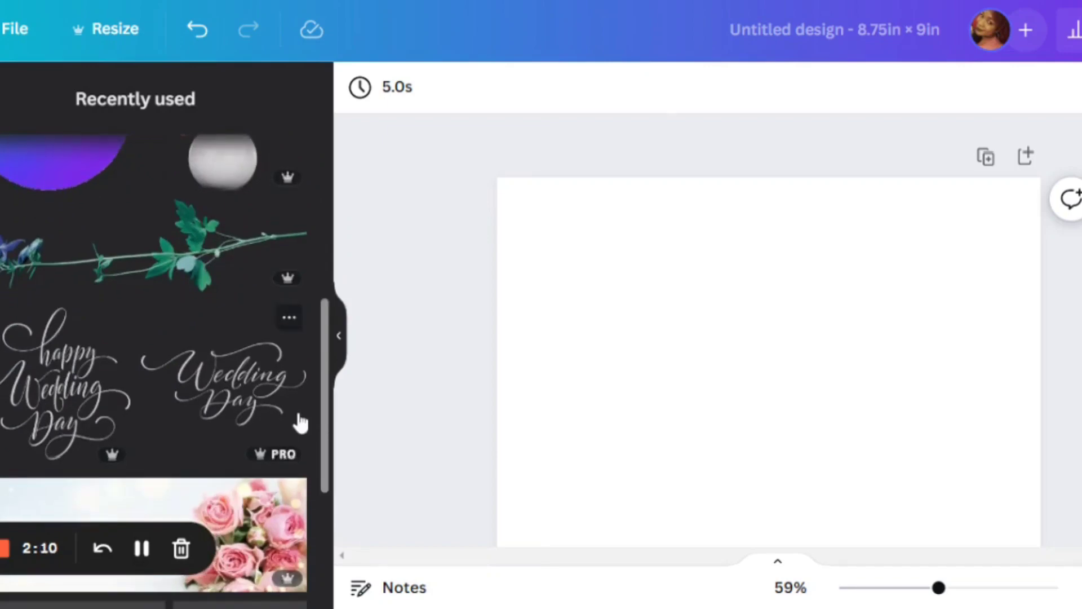
scroll(300, 422, down, 3)
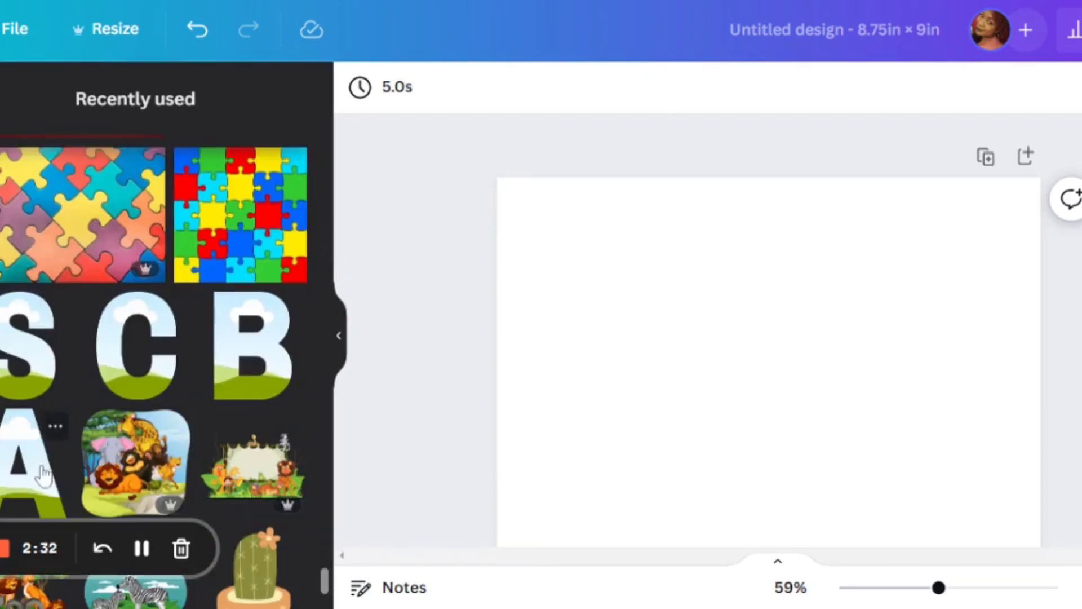
click(44, 473)
drag(663, 354, 569, 278)
drag(768, 483, 665, 294)
Add the lowercase sky-and-grass a letter and shrink it to match the capital A.
scroll(161, 403, down, 8)
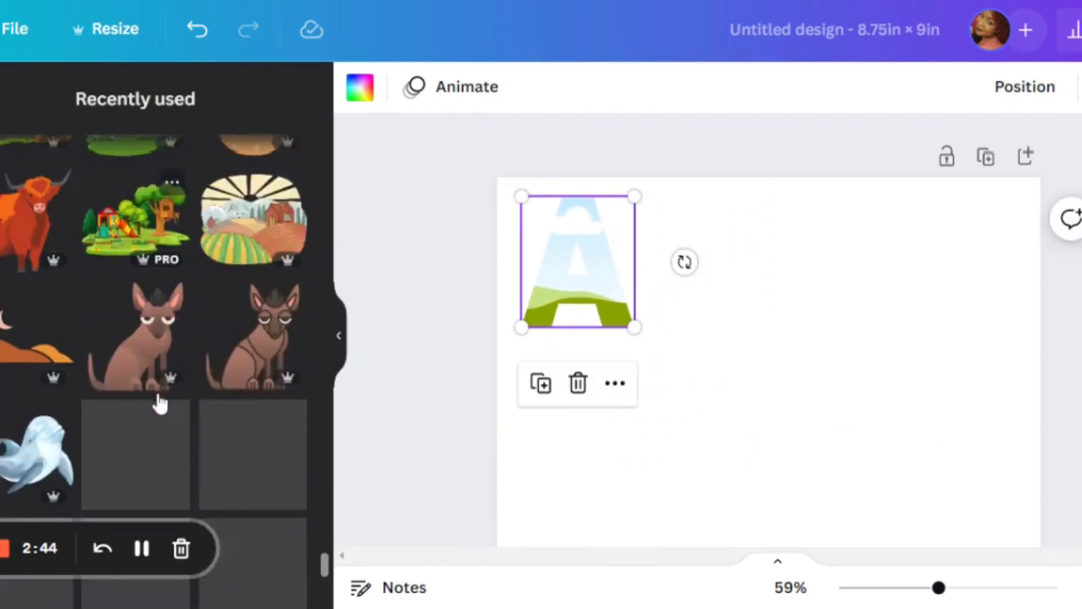
scroll(161, 403, down, 10)
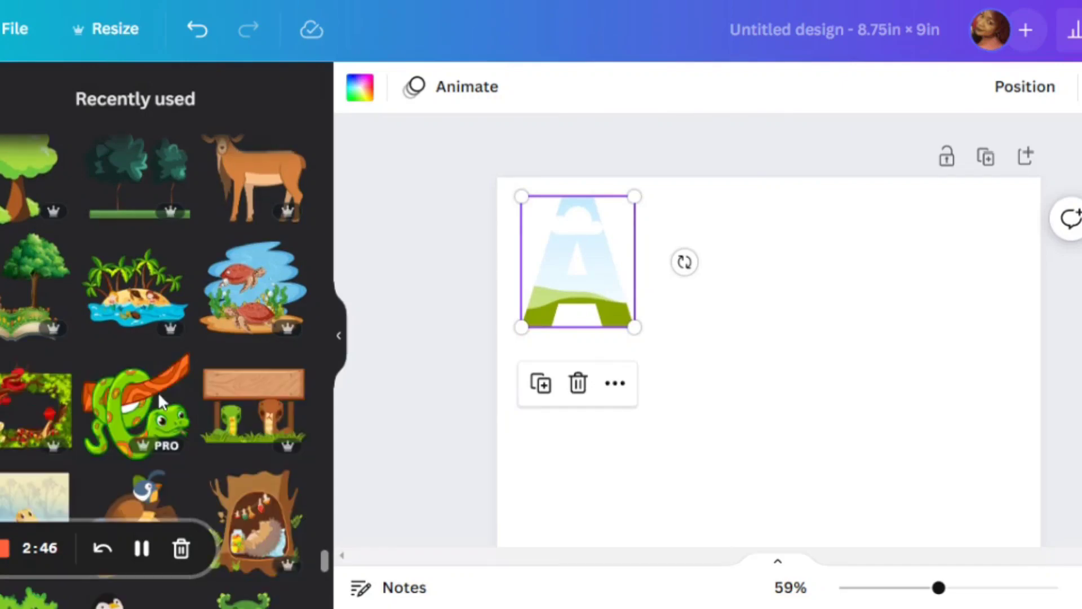
scroll(160, 397, down, 10)
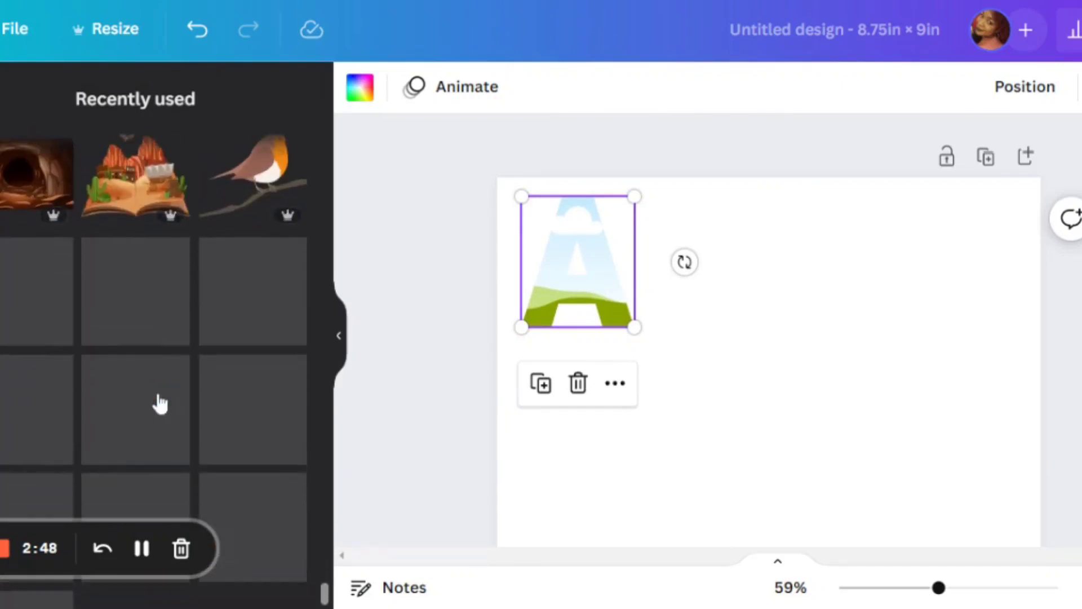
scroll(160, 403, down, 12)
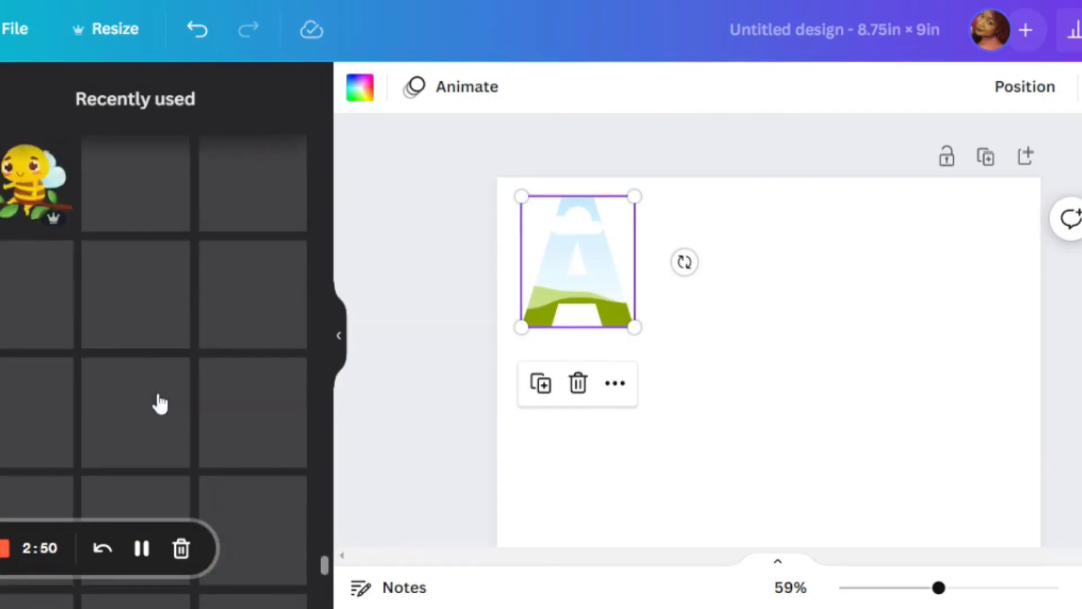
scroll(158, 400, down, 5)
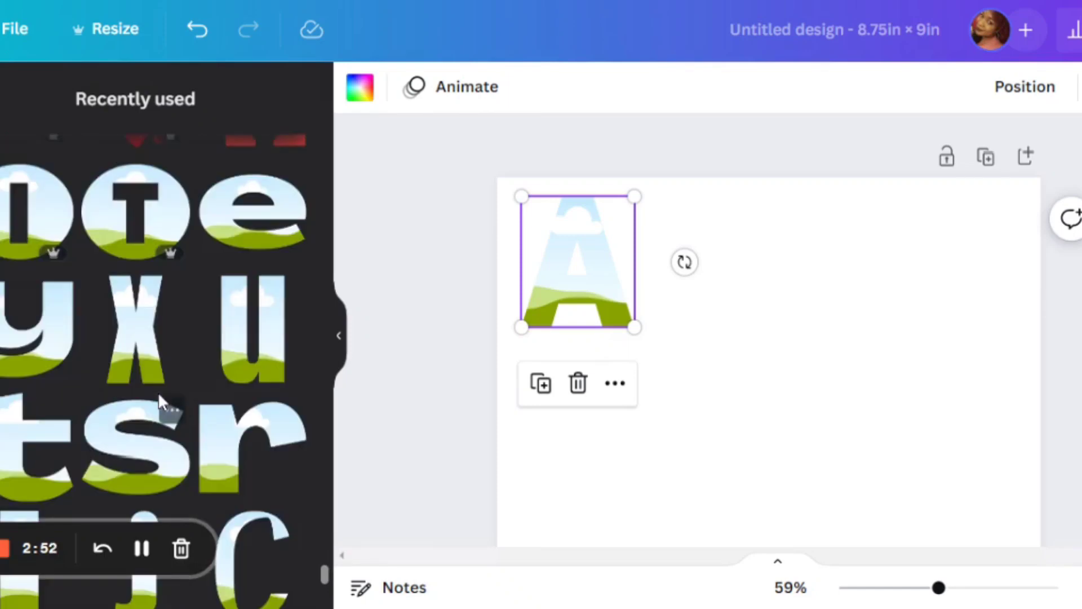
scroll(160, 401, down, 8)
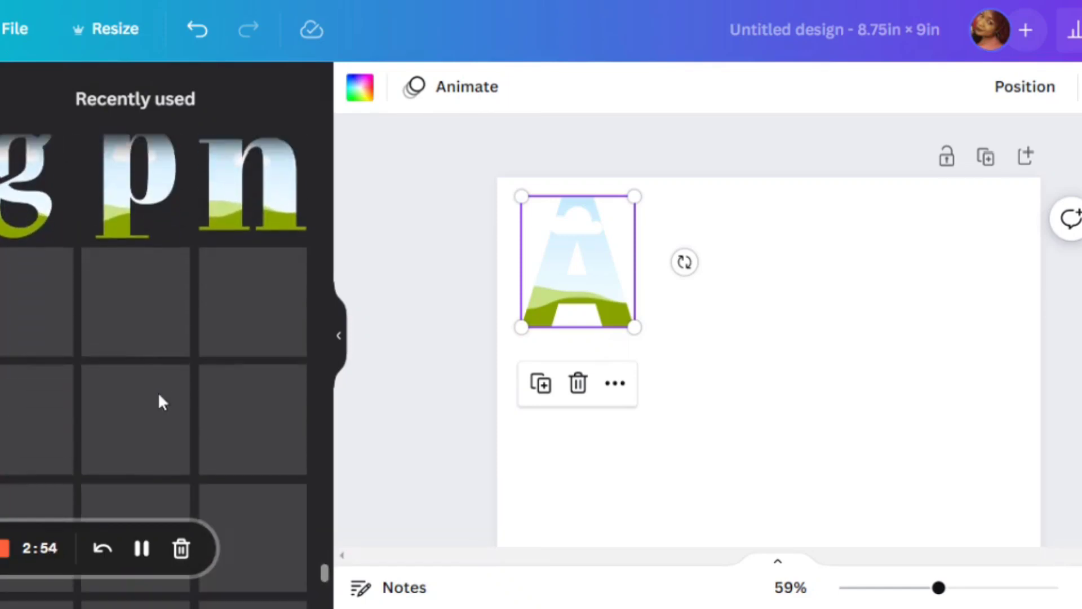
scroll(160, 402, down, 6)
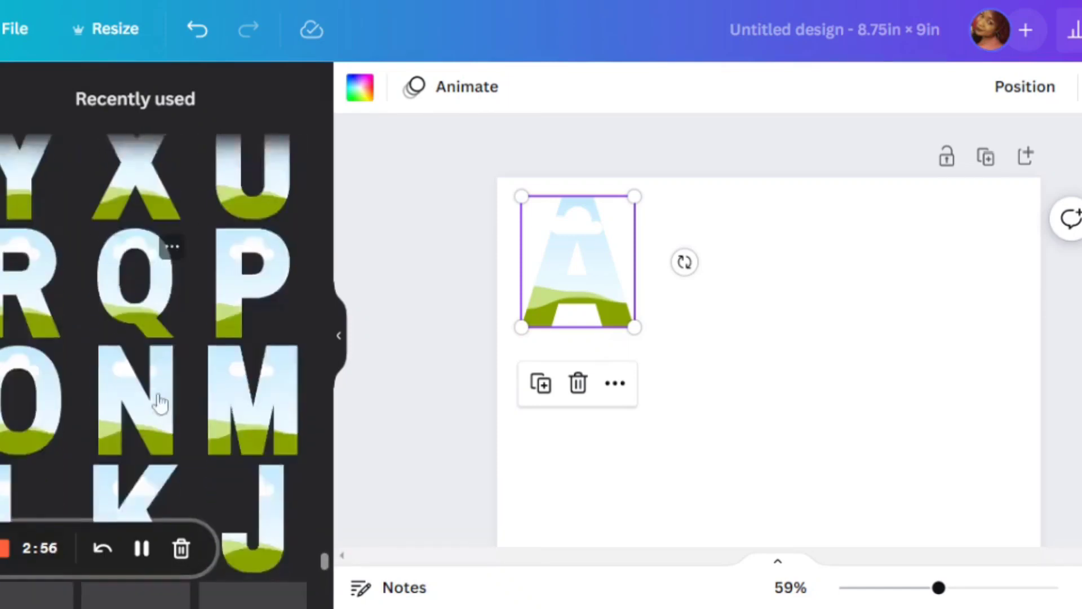
scroll(160, 402, down, 5)
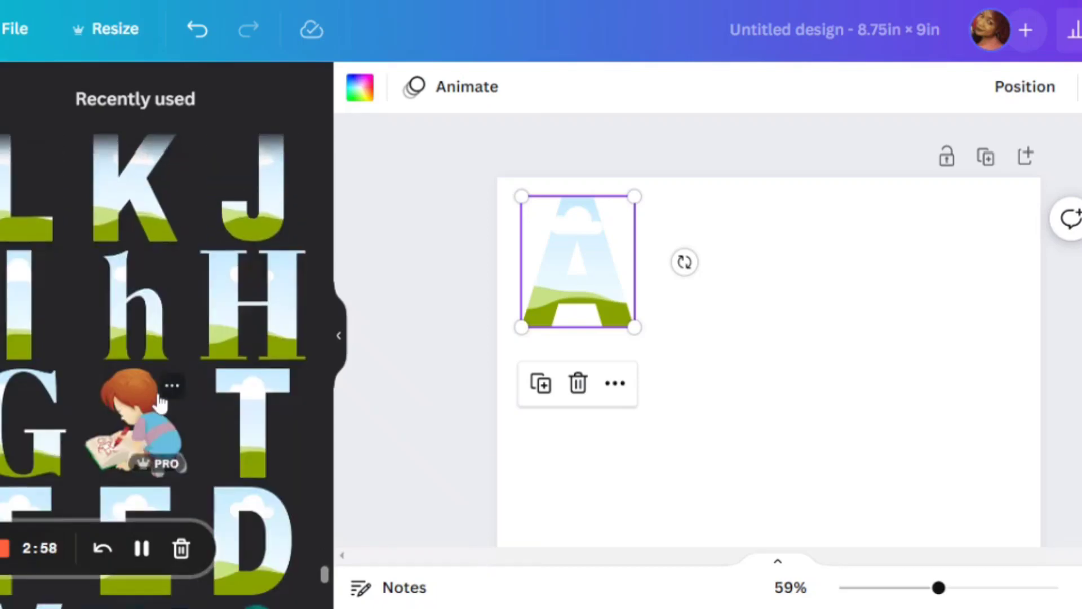
scroll(160, 402, down, 6)
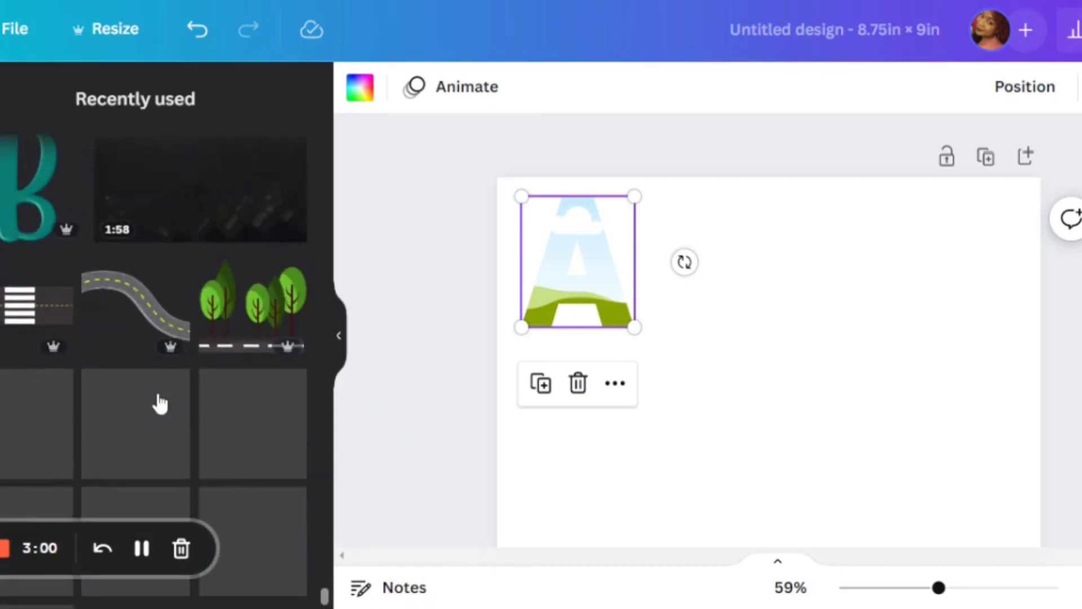
scroll(161, 402, down, 3)
scroll(161, 402, down, 2)
scroll(160, 402, down, 5)
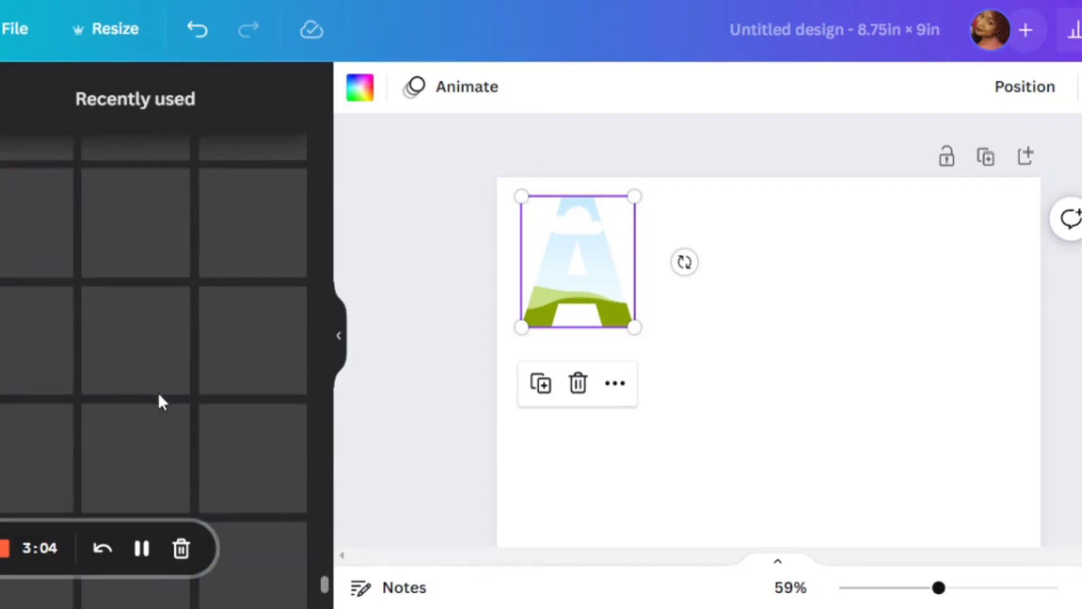
scroll(159, 396, down, 5)
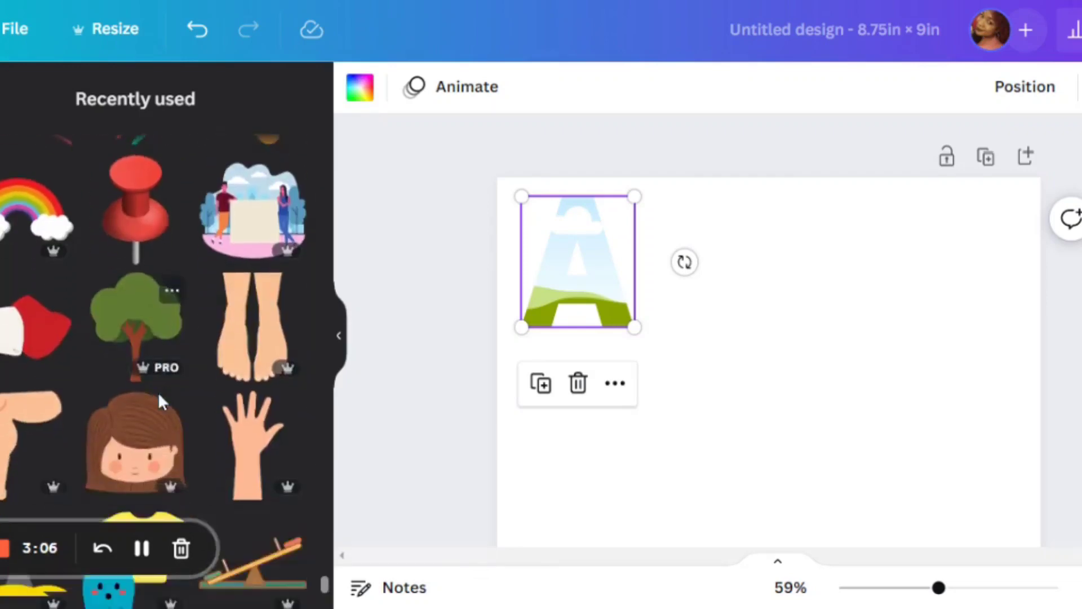
scroll(159, 397, down, 5)
scroll(160, 401, down, 5)
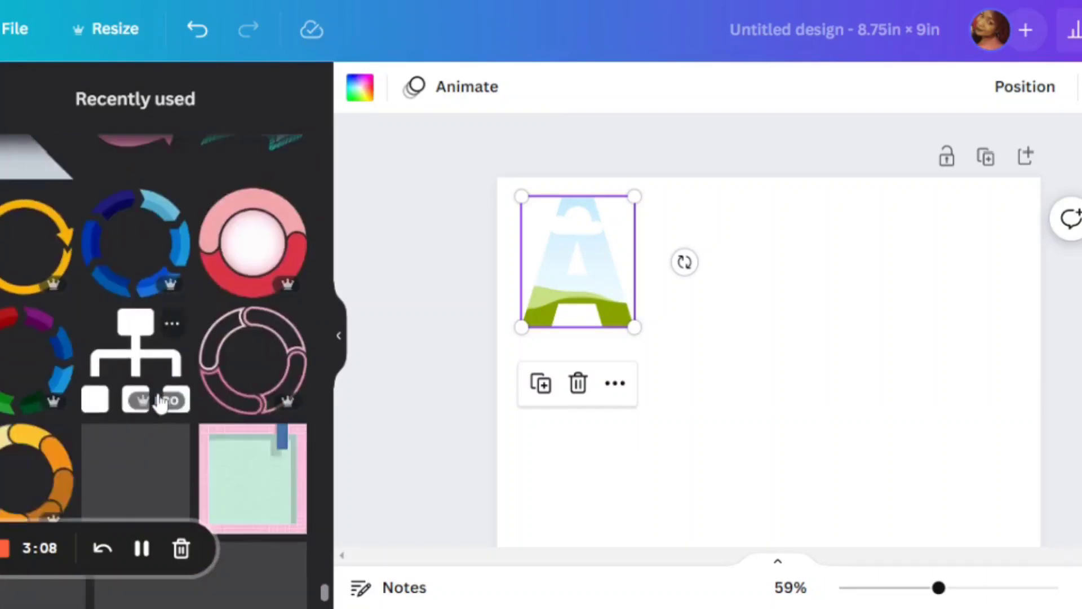
scroll(160, 403, down, 3)
scroll(21, 378, up, 15)
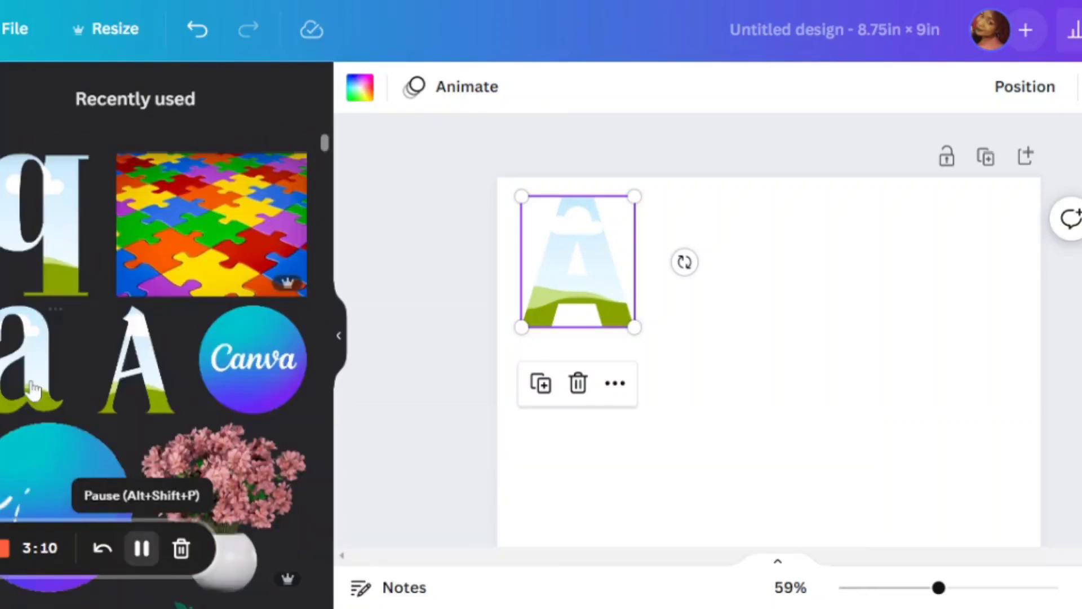
click(21, 379)
drag(782, 336, 777, 302)
drag(868, 459, 688, 284)
Position the capital A and lowercase a side by side to spell Aa.
click(601, 299)
drag(601, 299, 631, 334)
click(708, 319)
drag(708, 321, 709, 327)
click(848, 370)
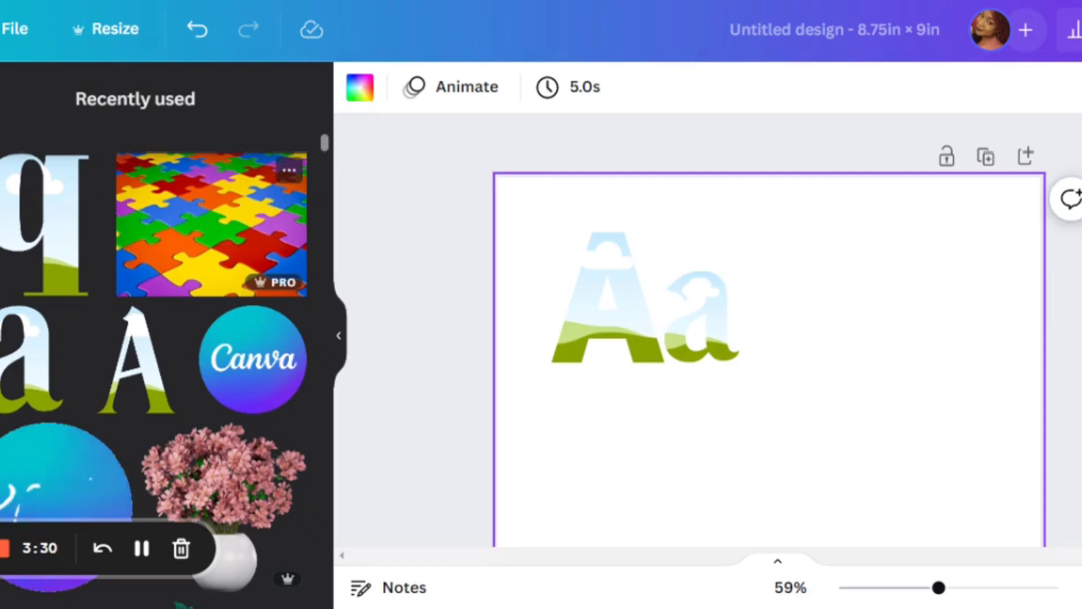
Add the colourful puzzle photo and resize it to 2 by 1.5 on the page.
click(200, 222)
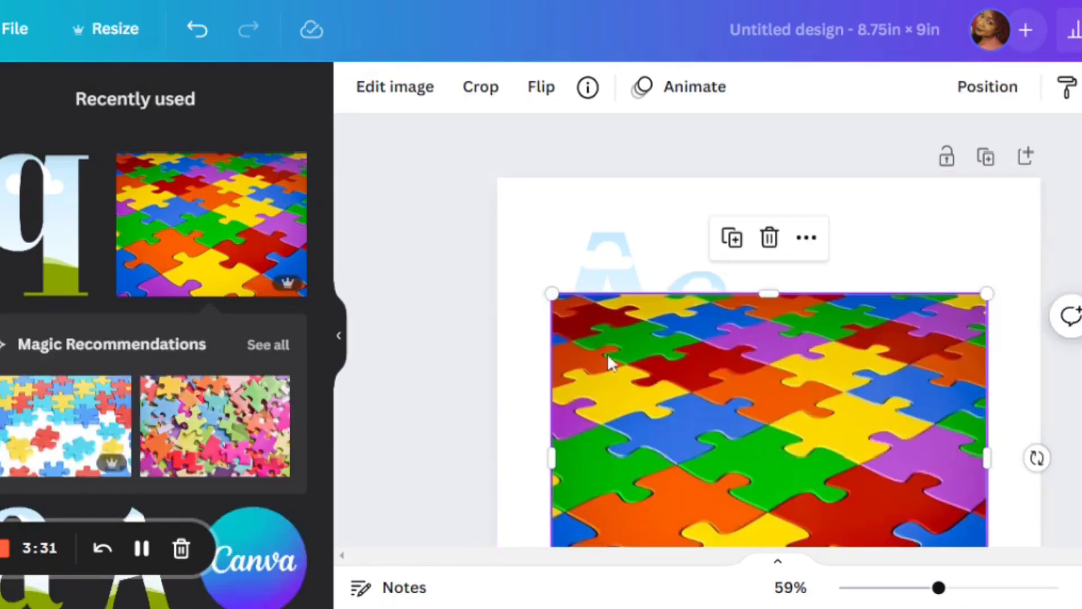
drag(668, 338, 785, 379)
click(266, 345)
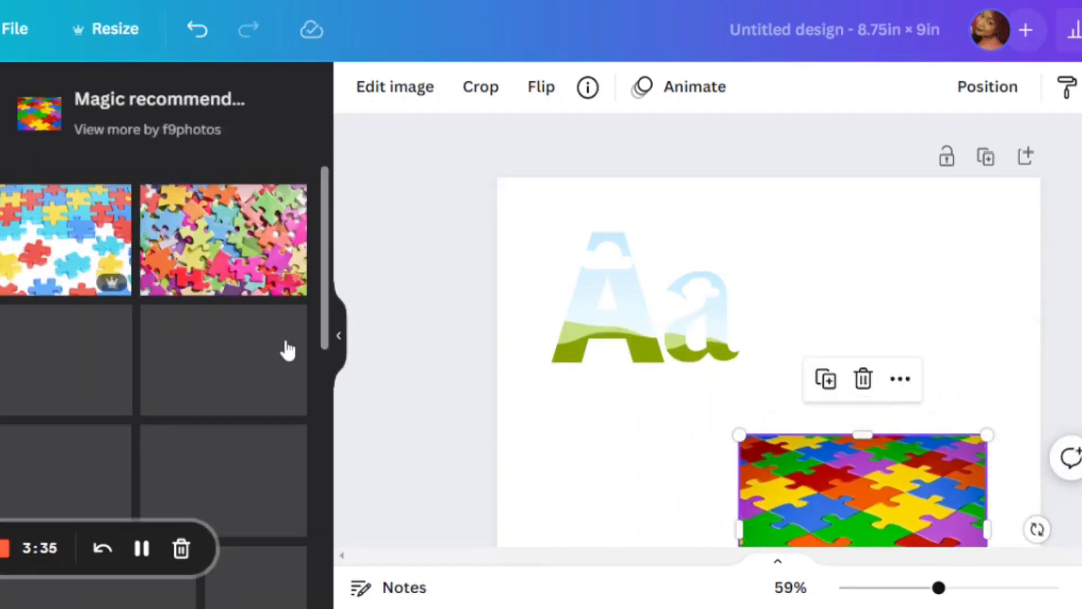
scroll(265, 379, down, 10)
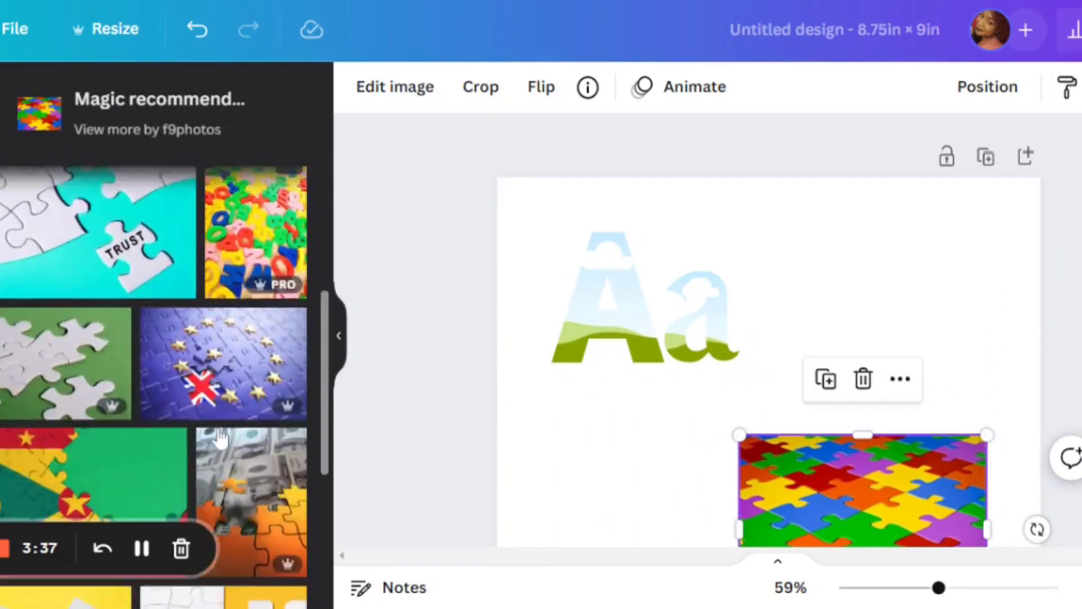
scroll(211, 476, down, 5)
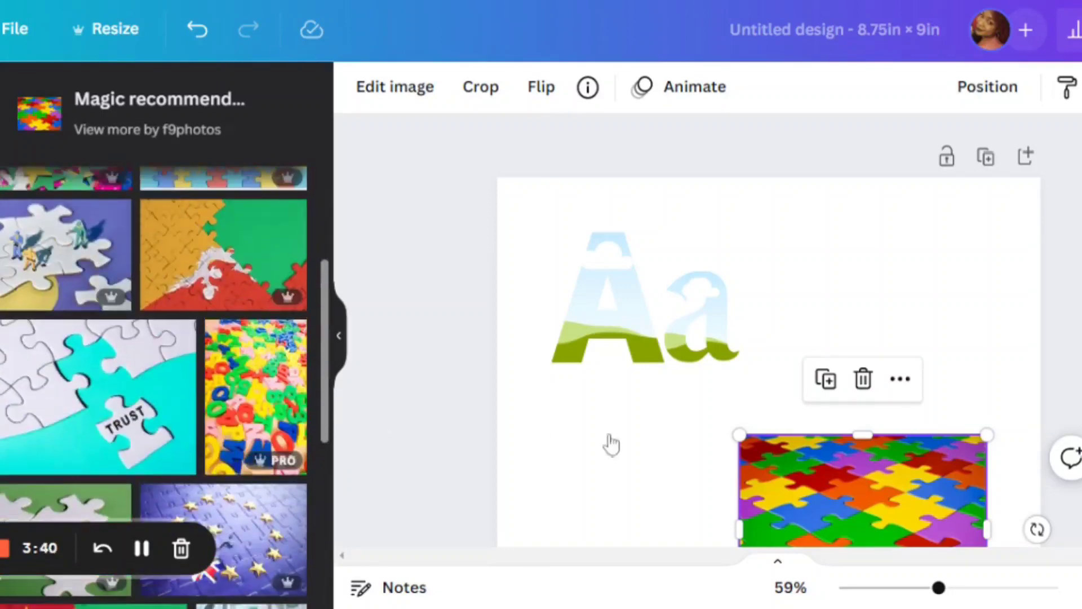
drag(820, 479, 817, 369)
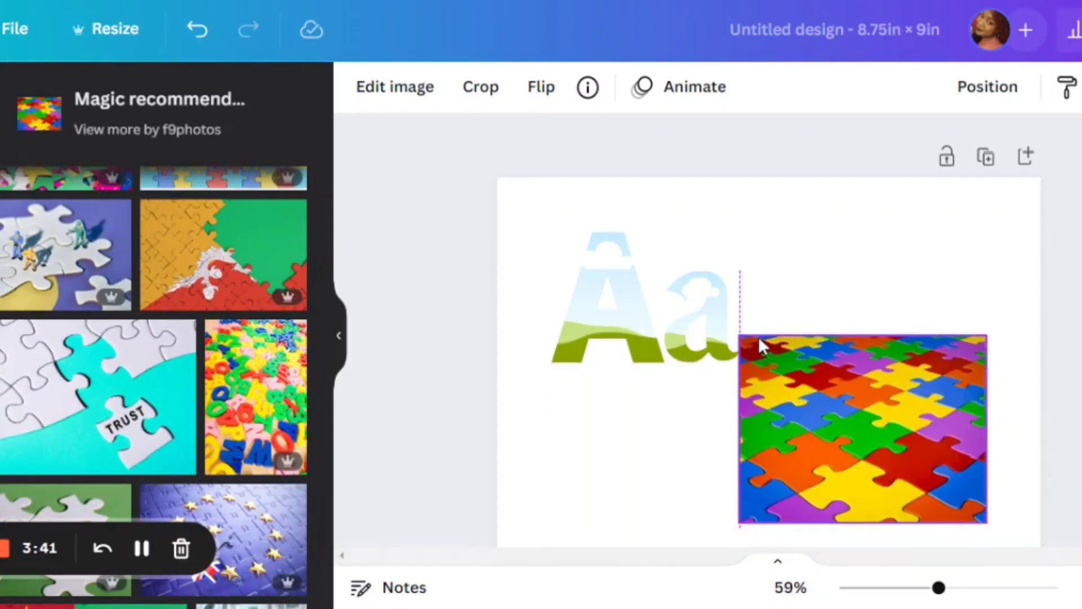
drag(740, 340, 856, 432)
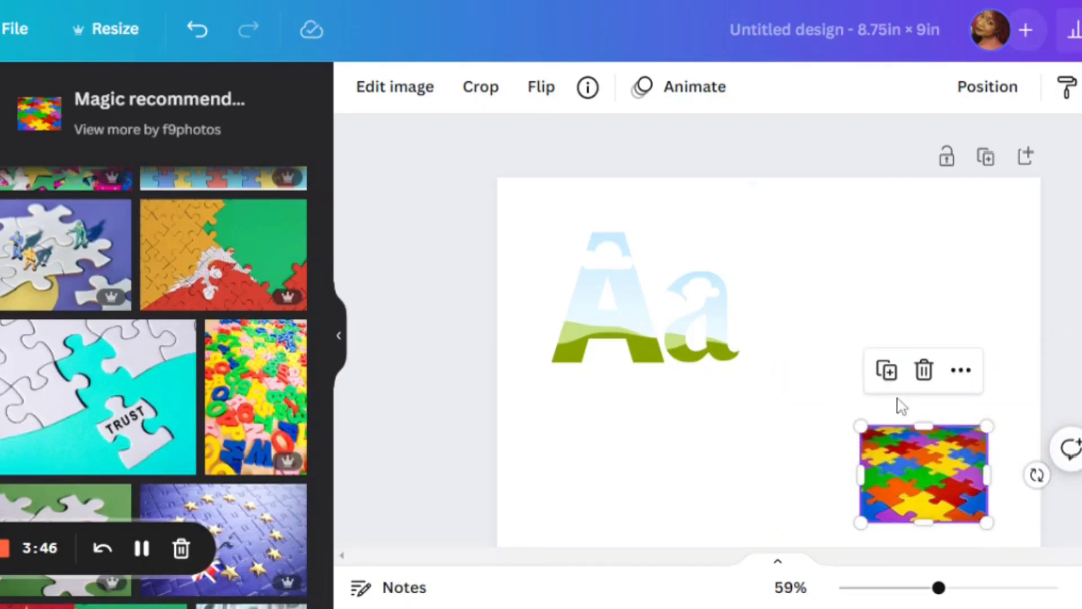
Duplicate the puzzle photo and drop the copies into the lowercase a and capital A frames.
click(886, 370)
drag(800, 352, 691, 335)
click(925, 312)
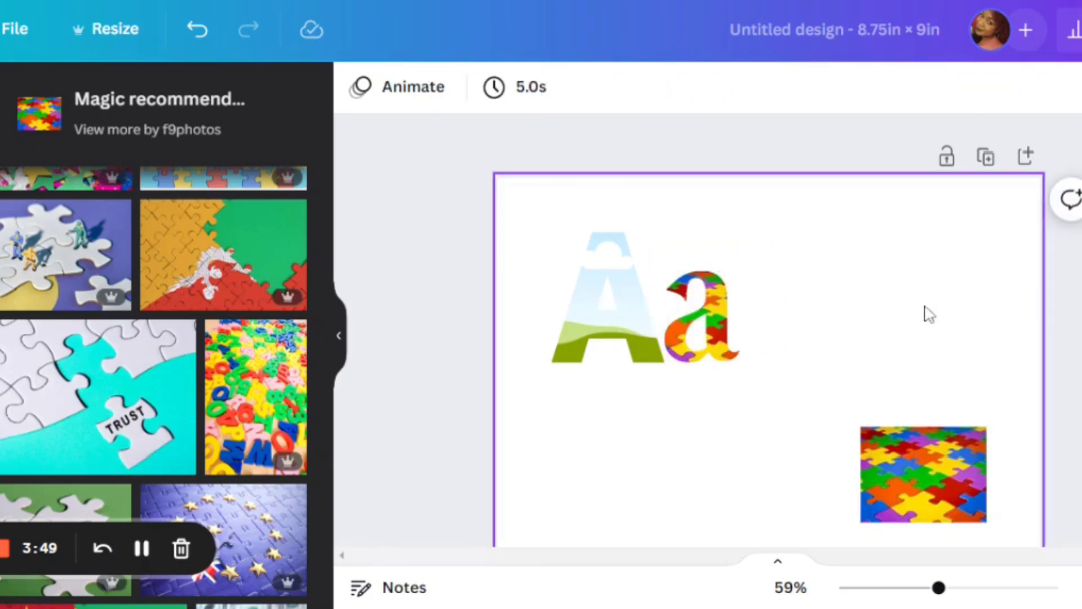
click(922, 473)
drag(923, 473, 715, 370)
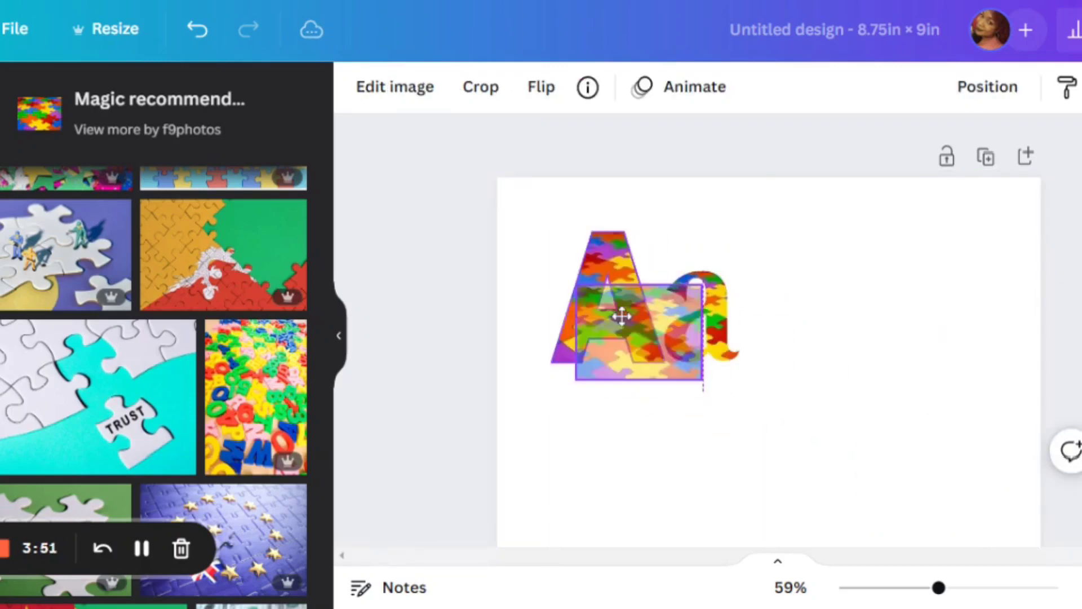
drag(622, 317, 617, 314)
drag(601, 277, 584, 254)
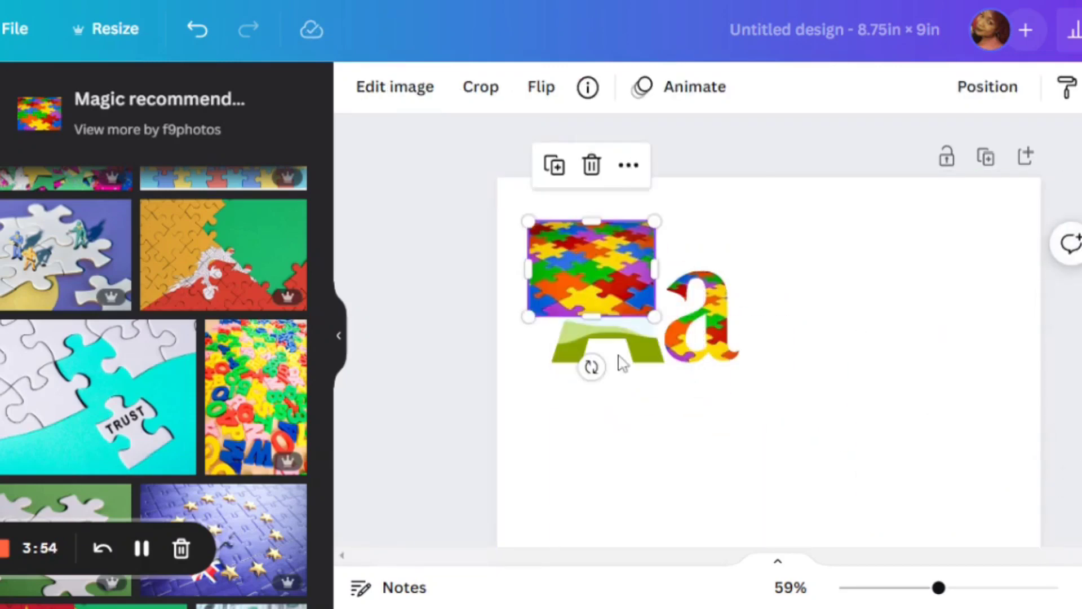
drag(592, 308, 638, 303)
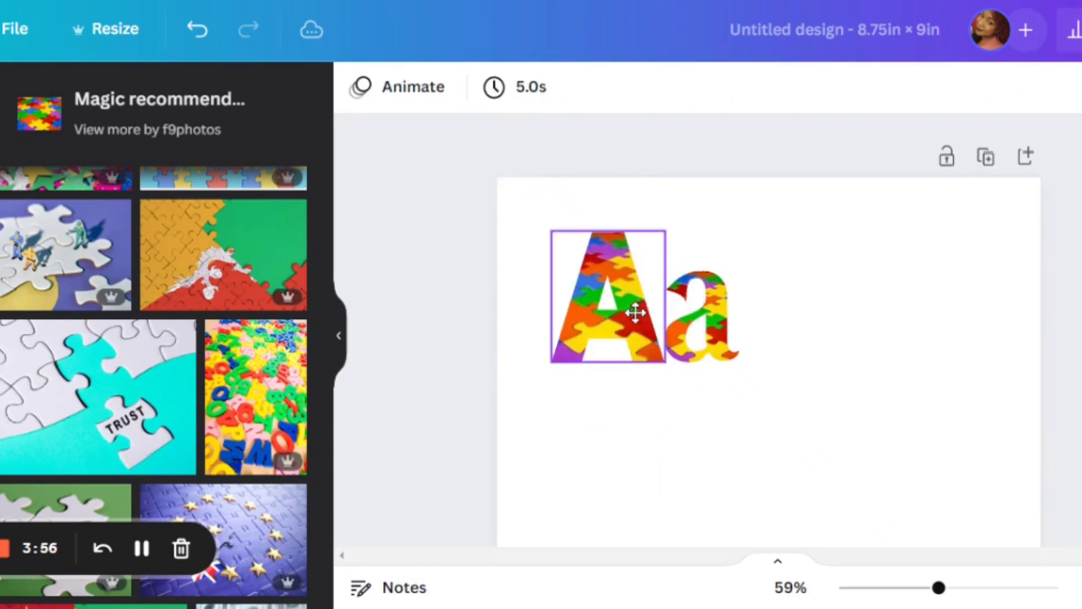
Nudge the puzzle-filled capital A into alignment with the lowercase a.
click(603, 309)
mouse_move(603, 309)
mouse_down()
mouse_move(602, 297)
mouse_move(598, 318)
mouse_up()
click(704, 345)
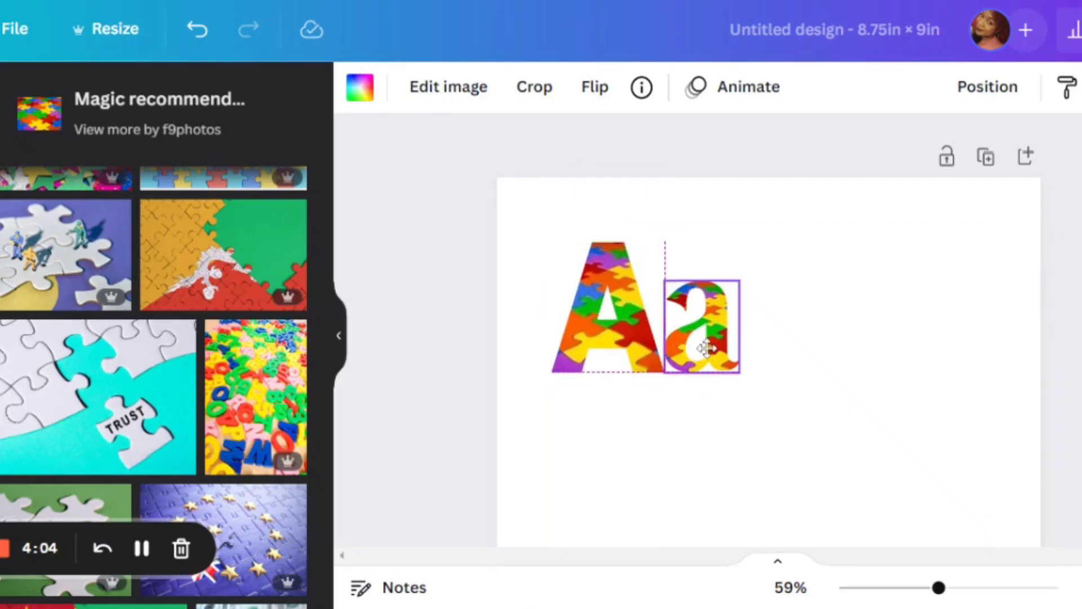
click(875, 388)
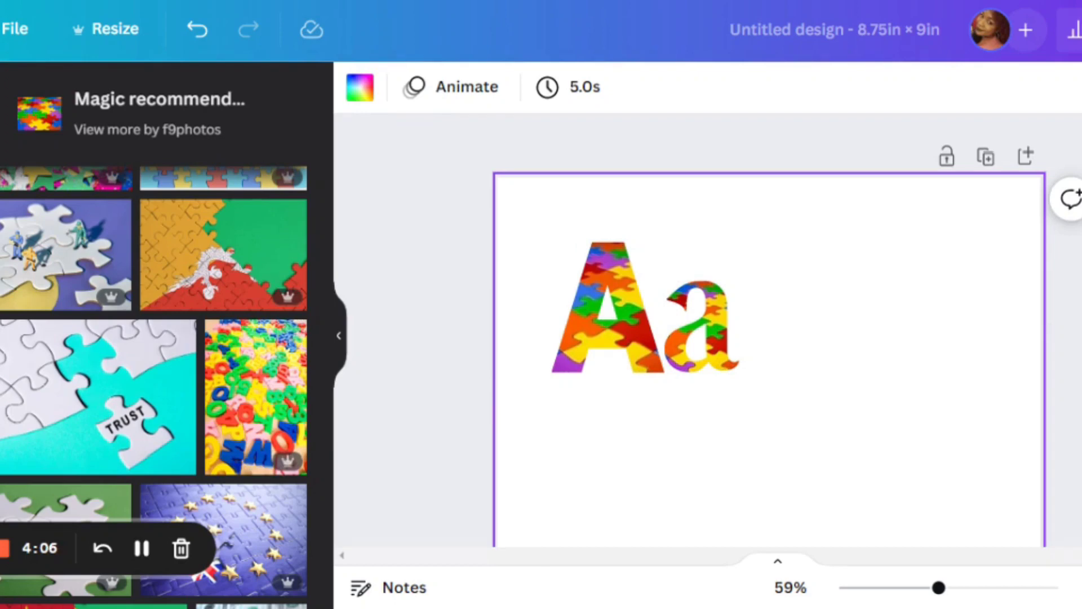
Add a body text box and move it beside the Aa letters.
click(1, 186)
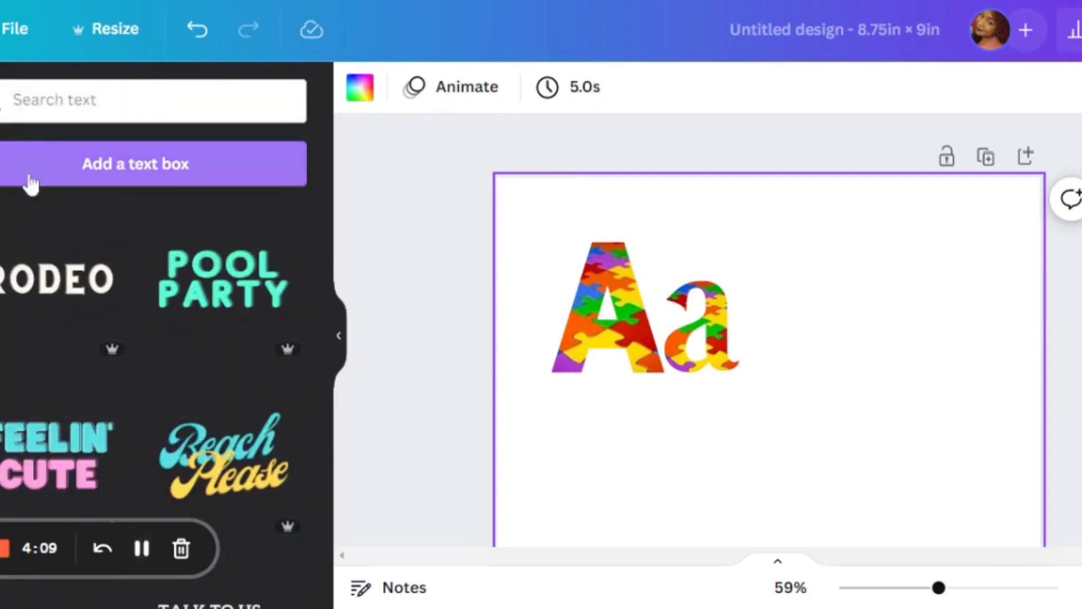
click(40, 101)
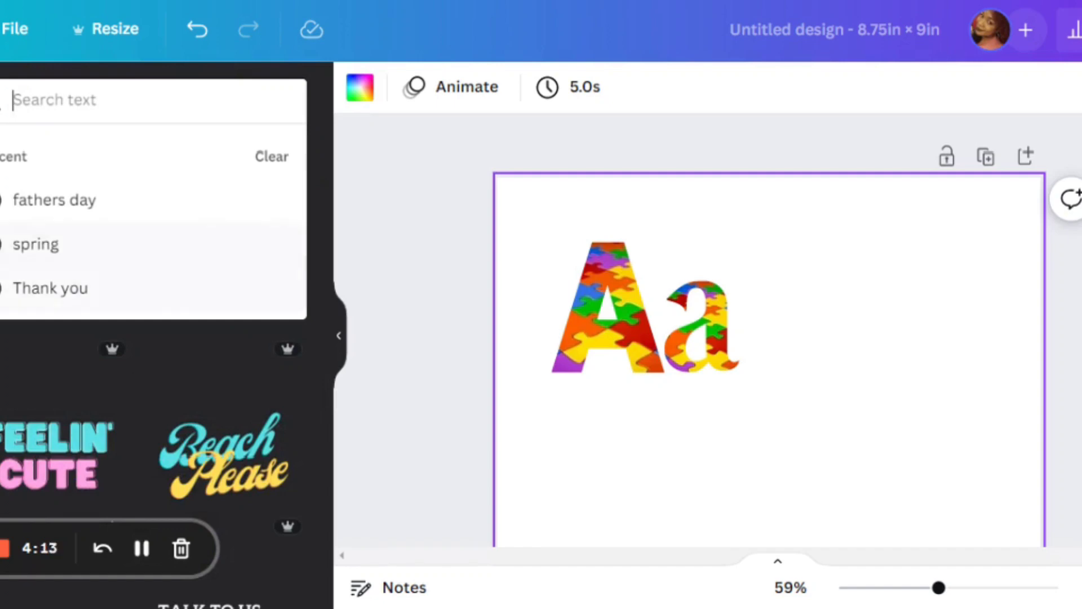
scroll(242, 422, up, 5)
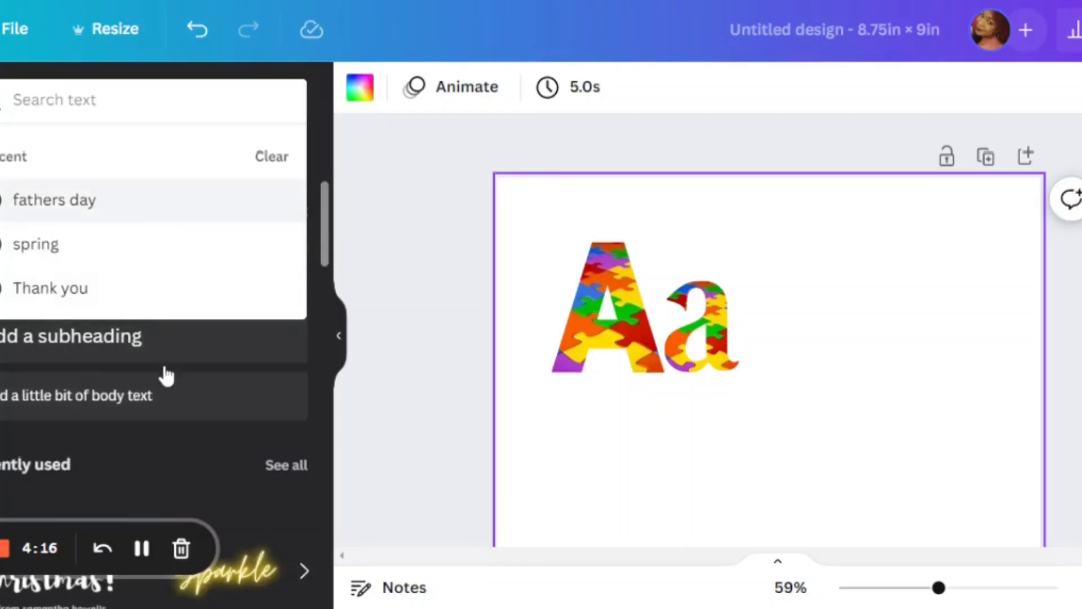
click(153, 416)
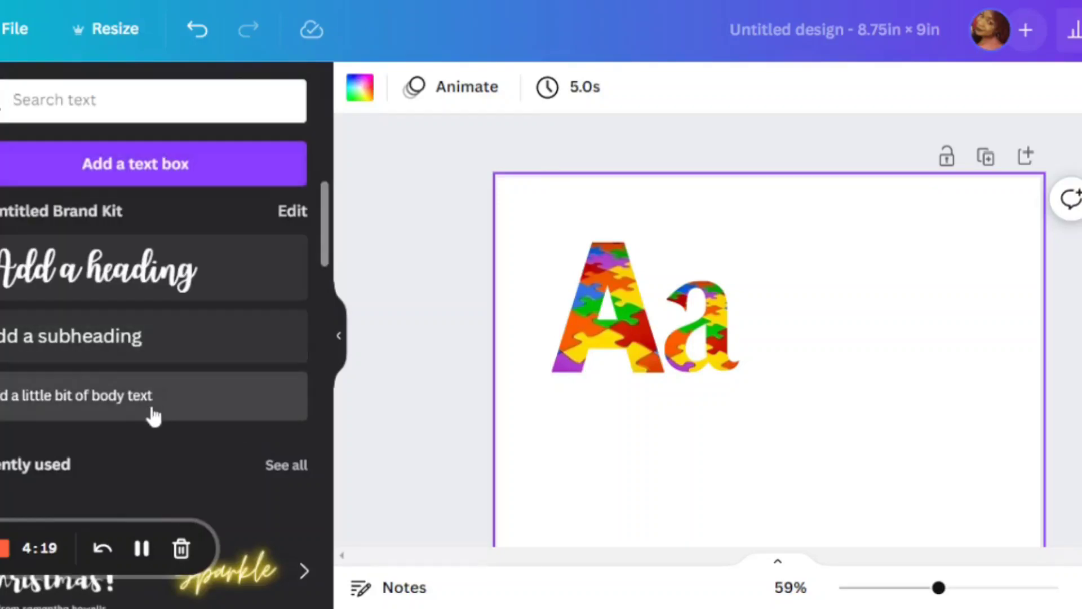
click(833, 362)
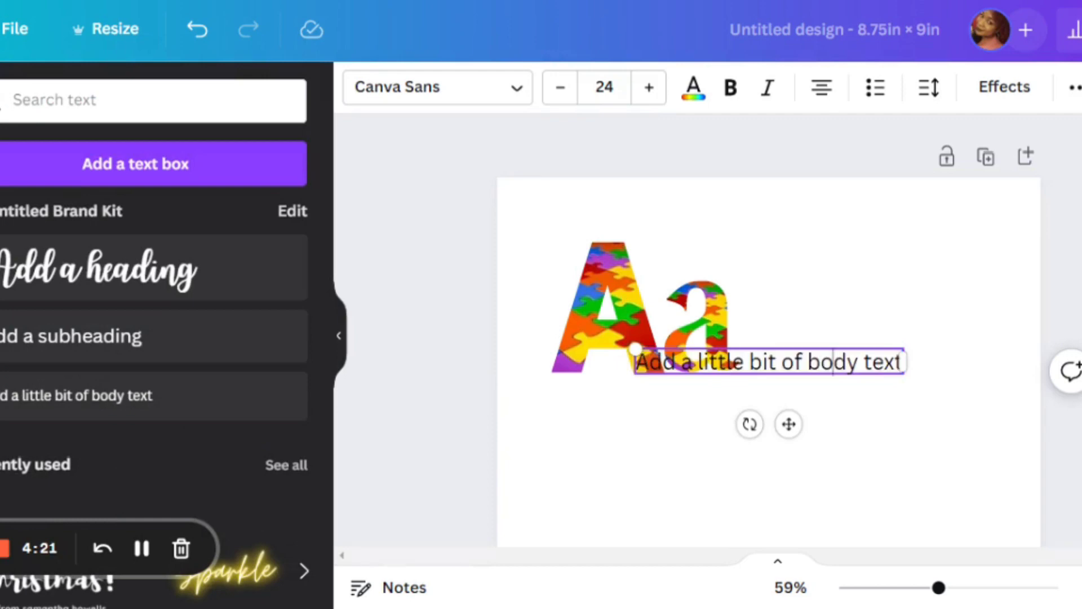
click(691, 396)
click(676, 372)
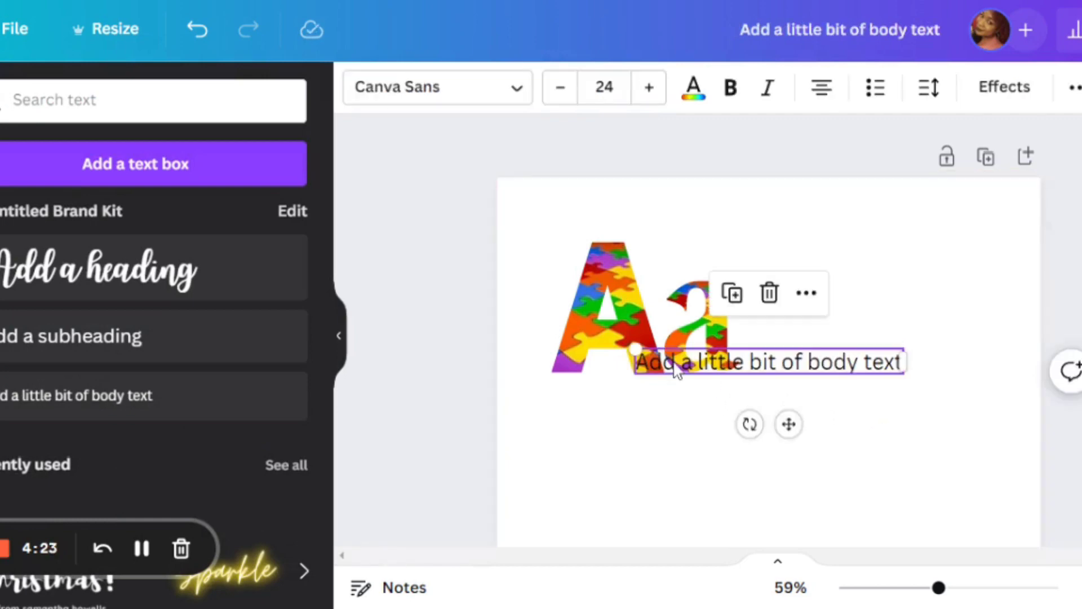
drag(781, 365, 875, 370)
Set the body text's font to Walt Disney Font.
double_click(772, 364)
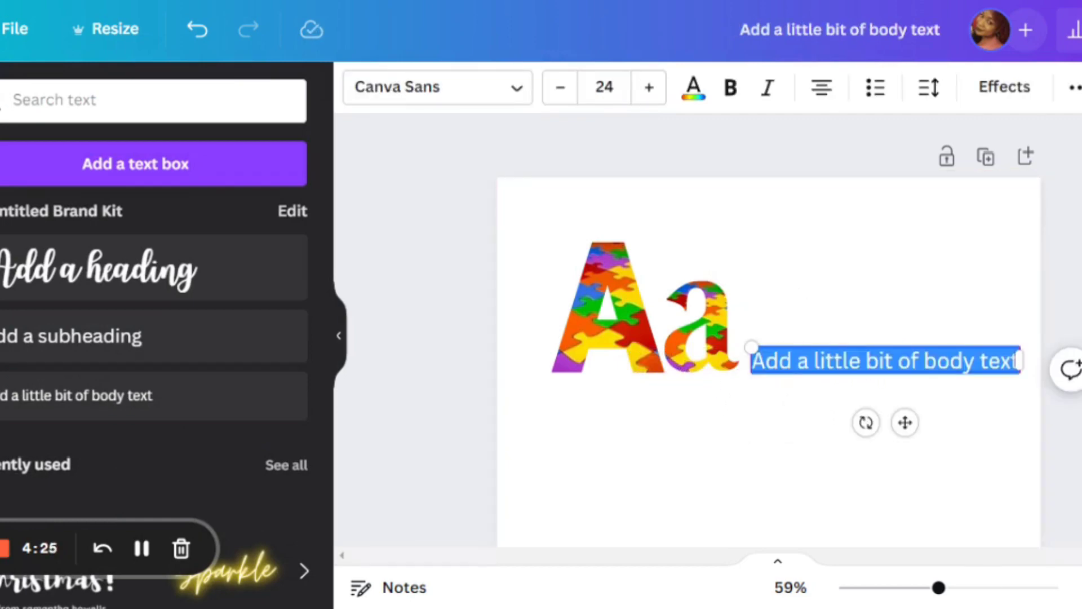
click(513, 102)
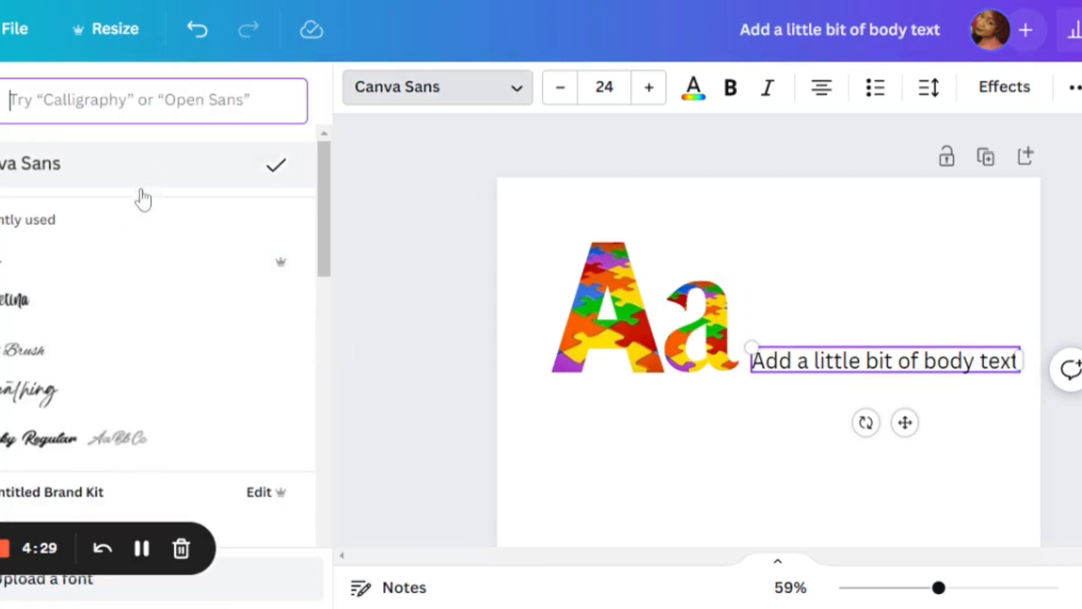
drag(325, 249, 307, 417)
scroll(304, 429, down, 6)
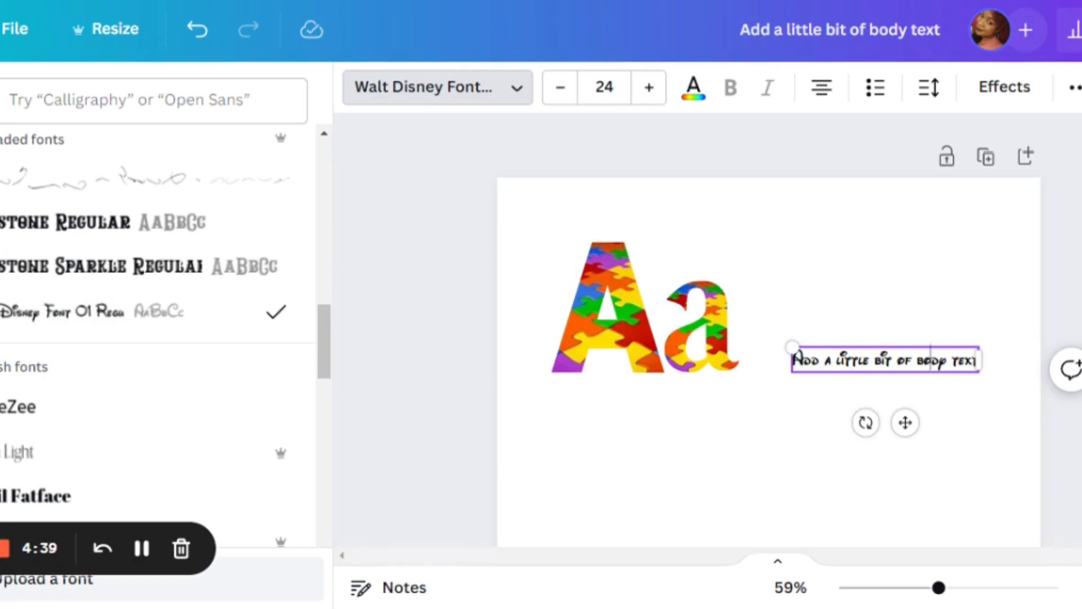
Replace the placeholder with the rhyme 'A is for Ant Tiny as can be'.
drag(794, 358, 954, 361)
key(BackSpace)
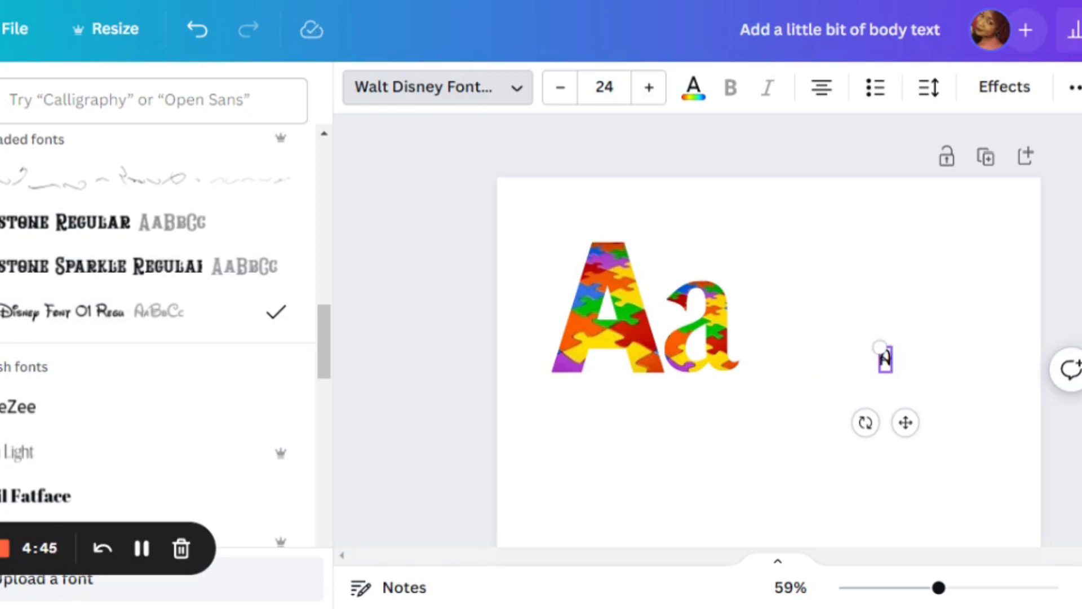
text(for Ant)
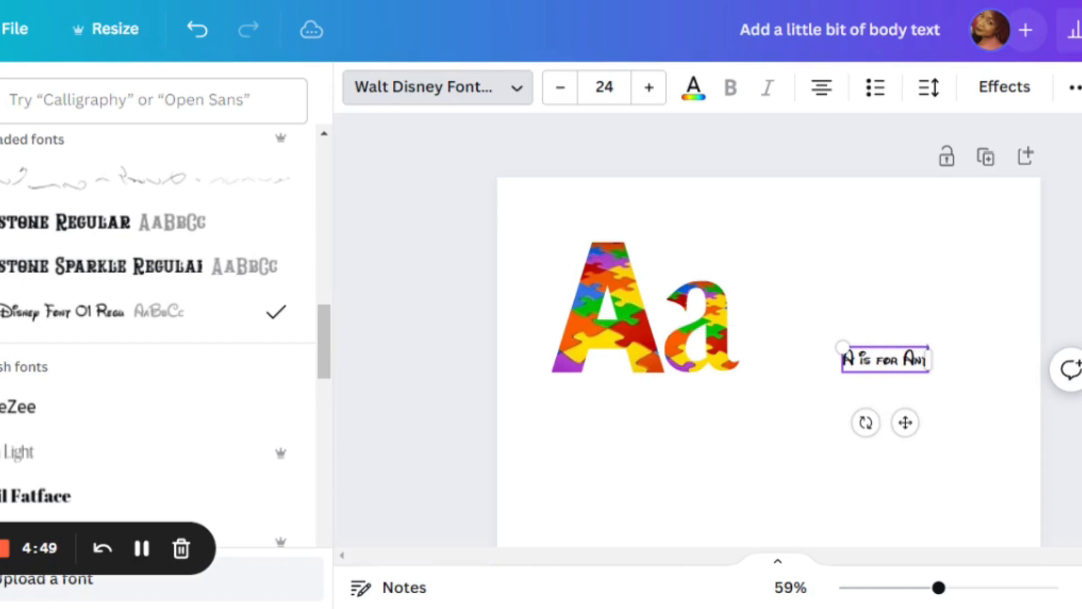
text( Tiny as can be)
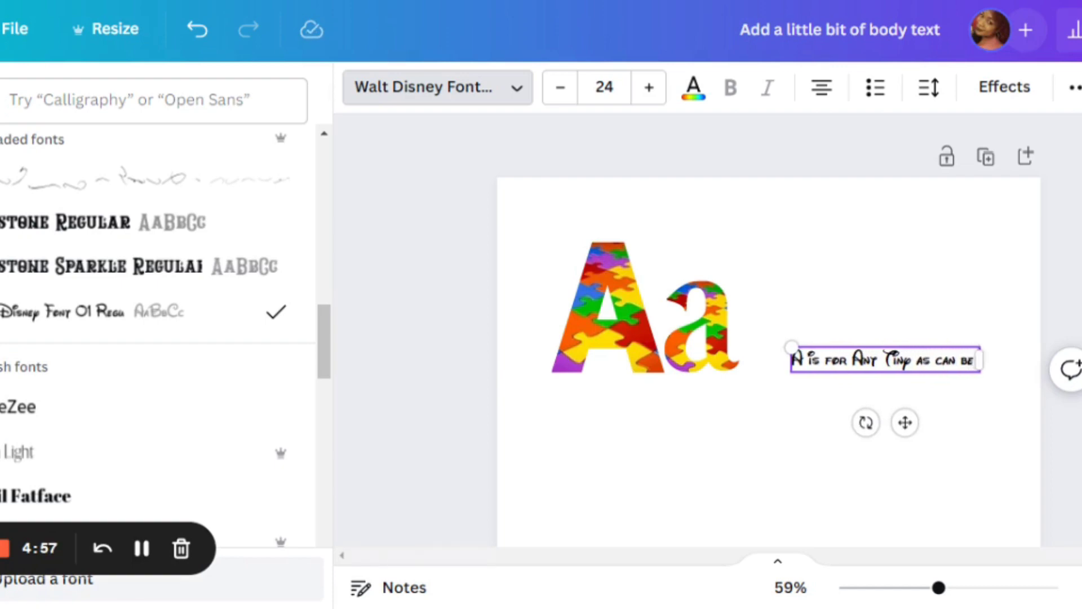
key(Escape)
click(961, 410)
click(943, 372)
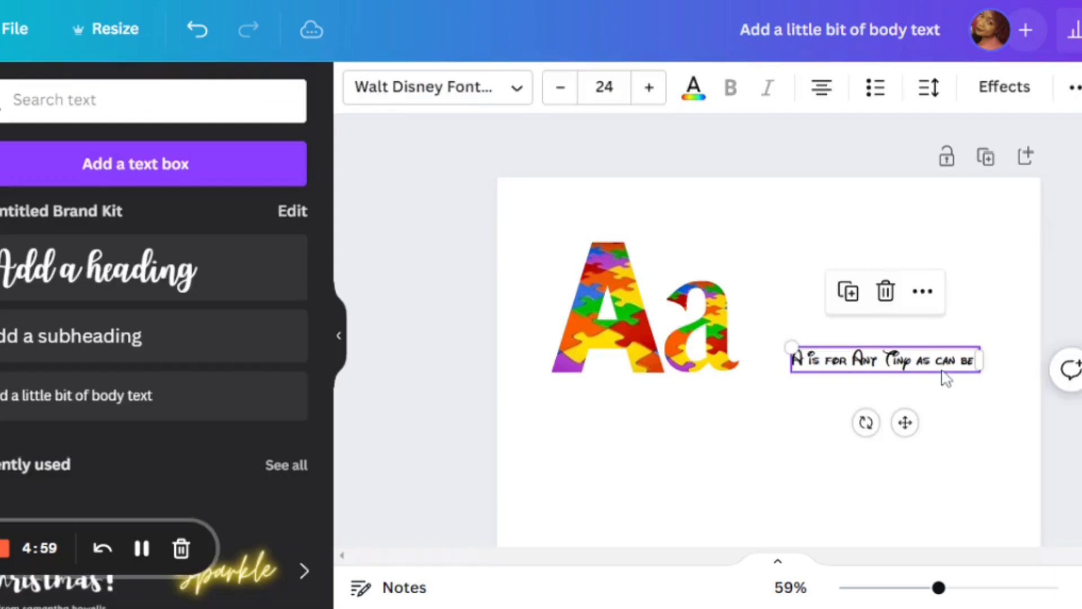
Search Elements for 'cartoon background'.
click(142, 548)
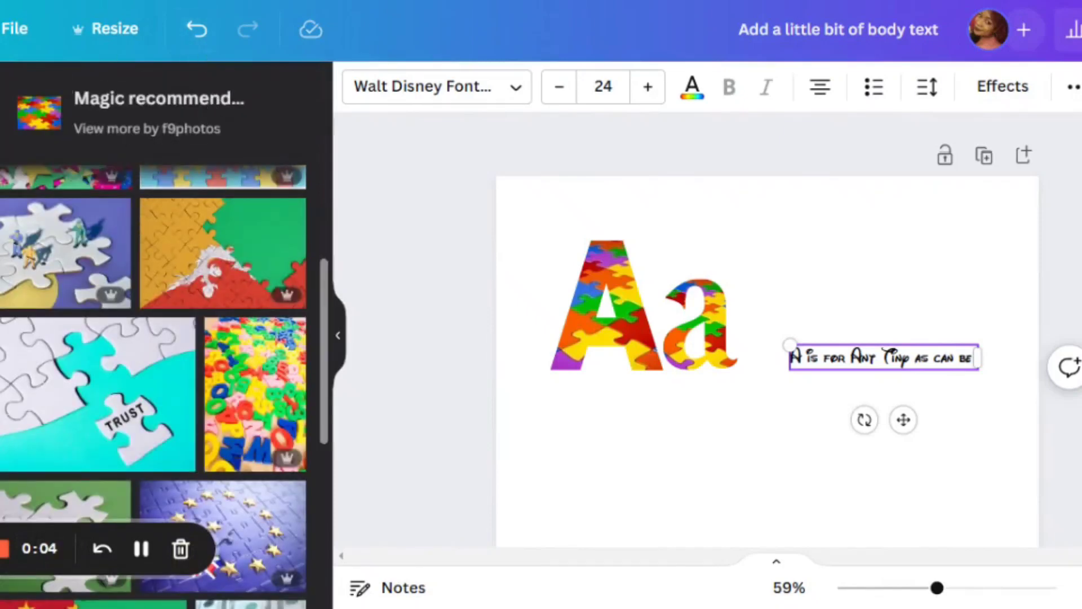
scroll(316, 255, up, 4)
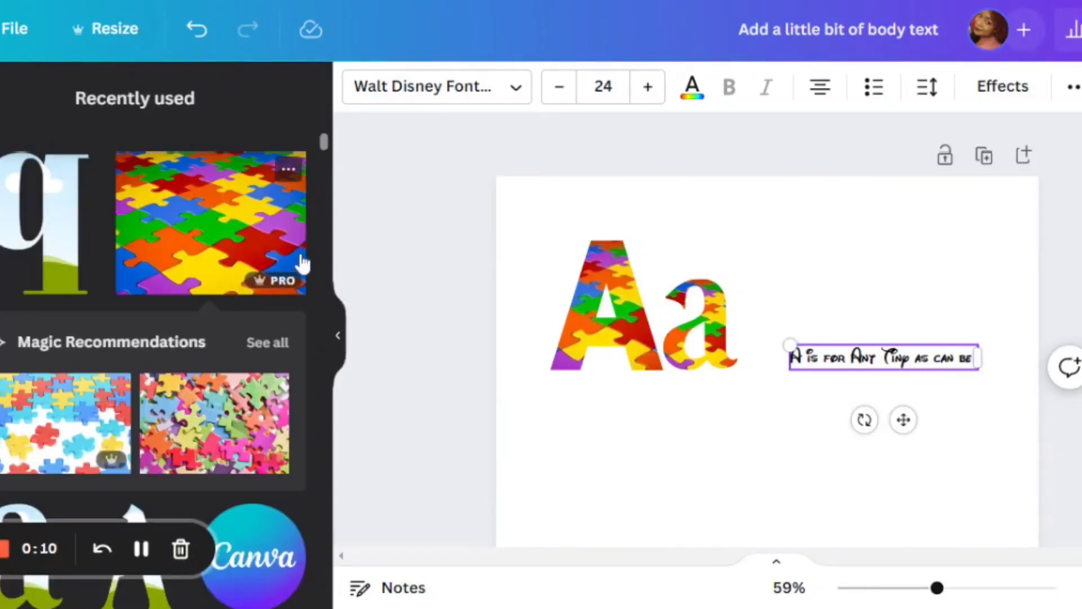
scroll(302, 261, down, 8)
scroll(302, 260, up, 8)
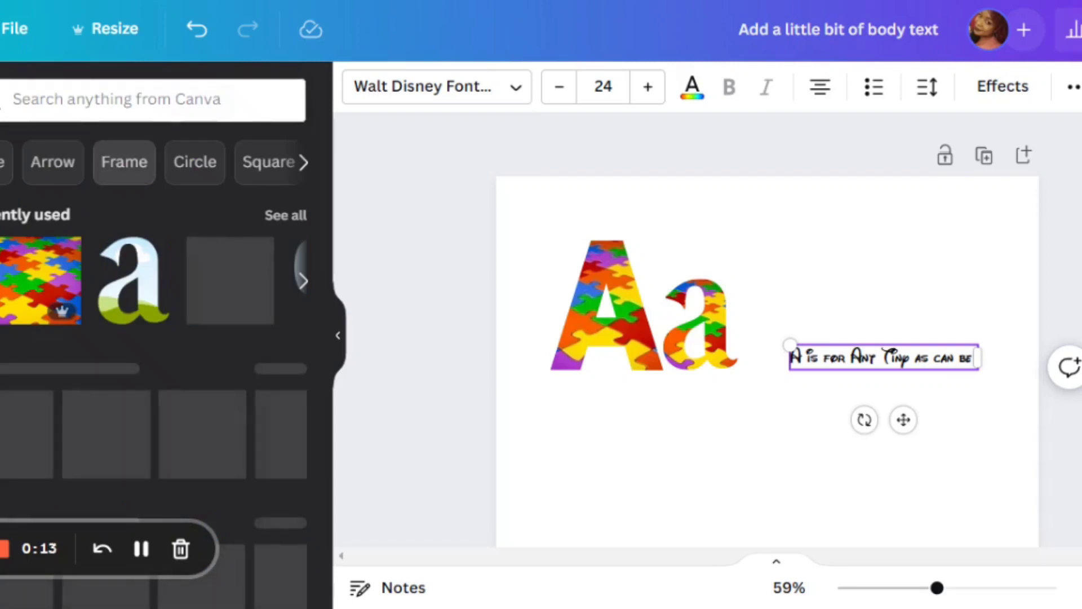
click(152, 99)
text(a)
key(BackSpace)
text(artoon)
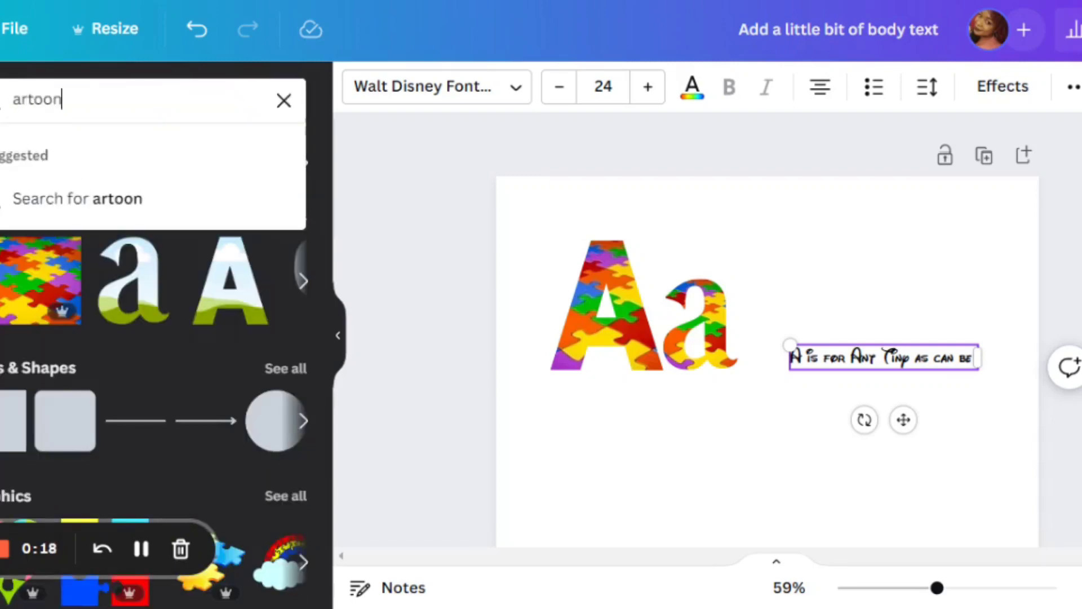
key(BackSpace)
key(BackSpace)
key(BackSpace)
key(BackSpace)
key(BackSpace)
text(cart)
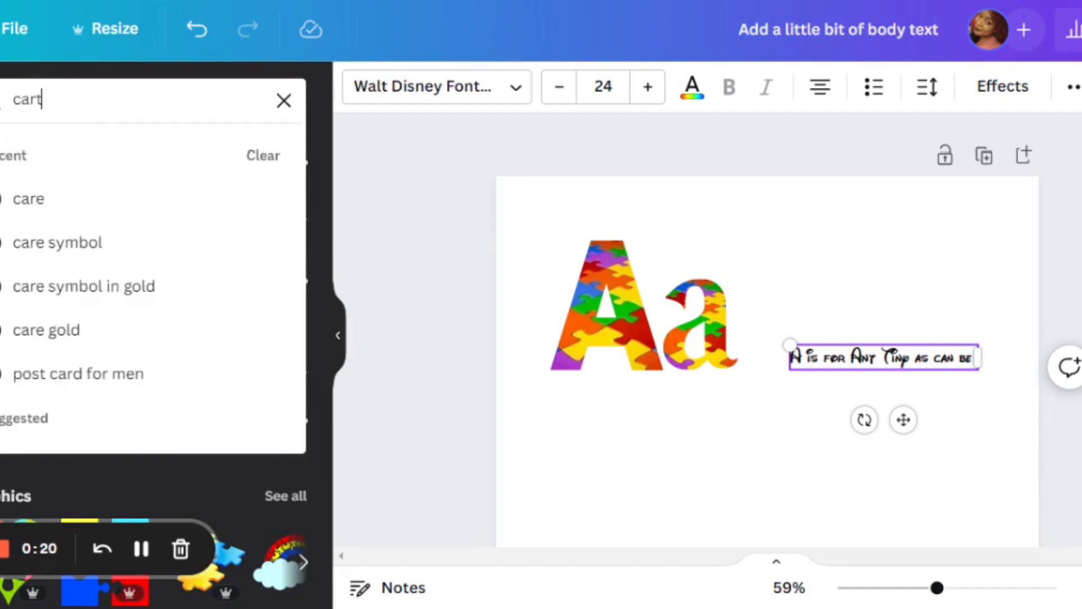
text(oon n)
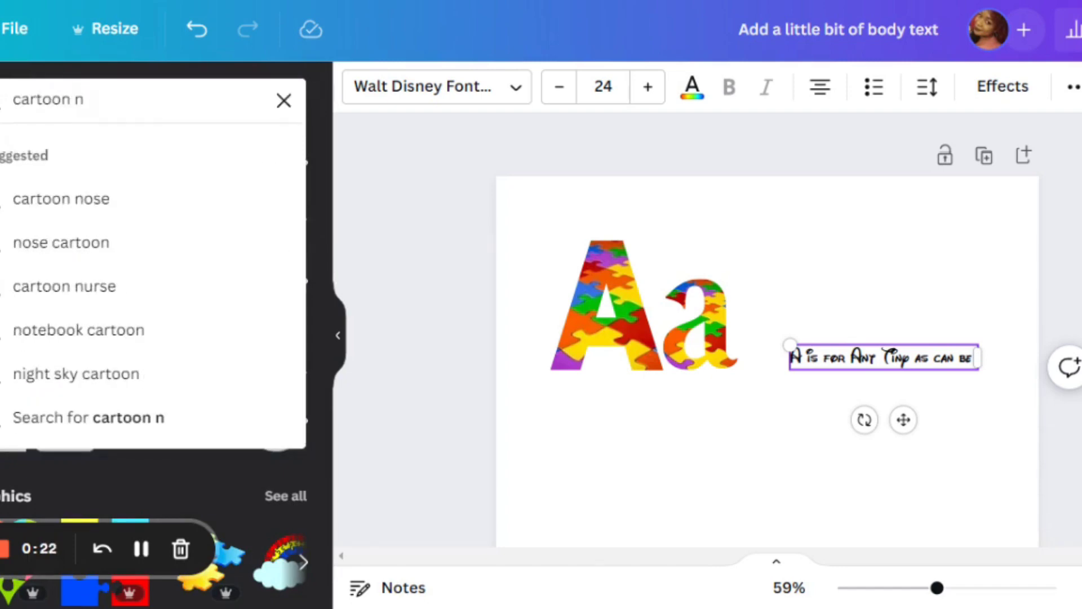
key(BackSpace)
text(background)
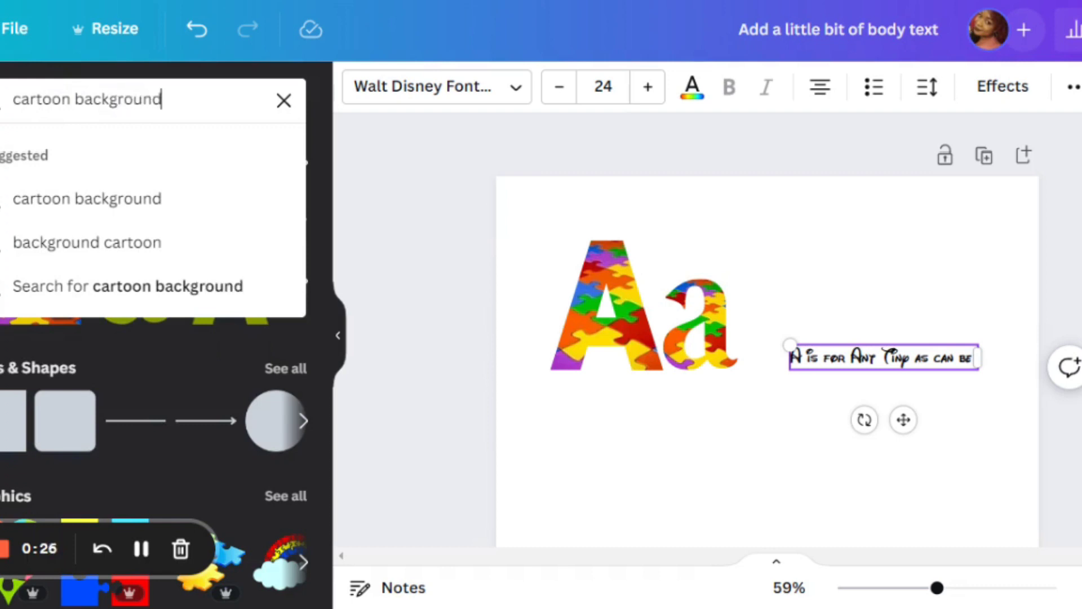
key(Return)
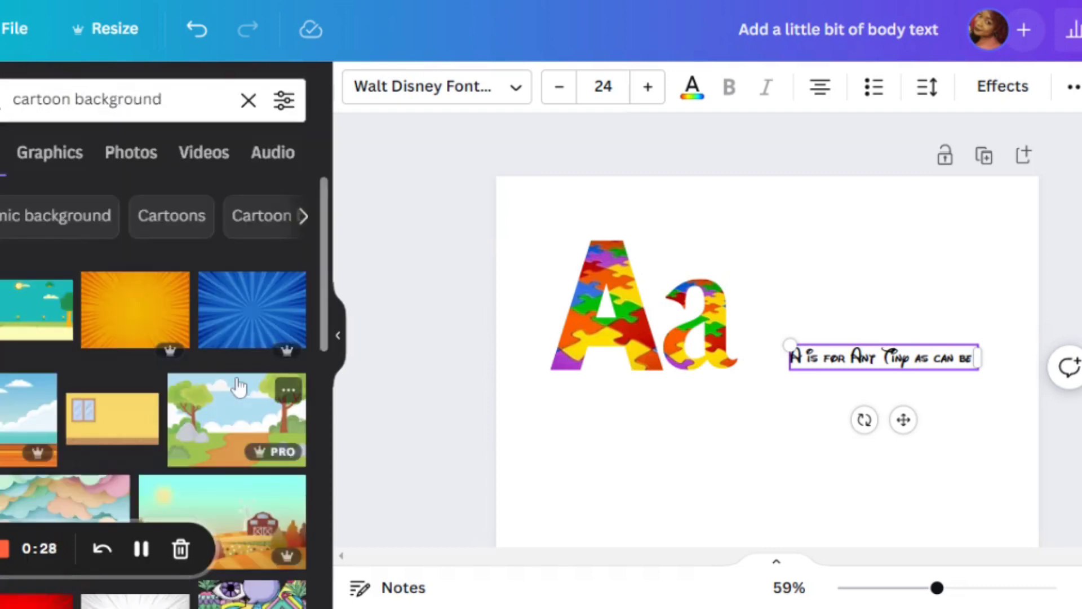
Try the autumn trees background image, then delete it.
scroll(239, 386, down, 7)
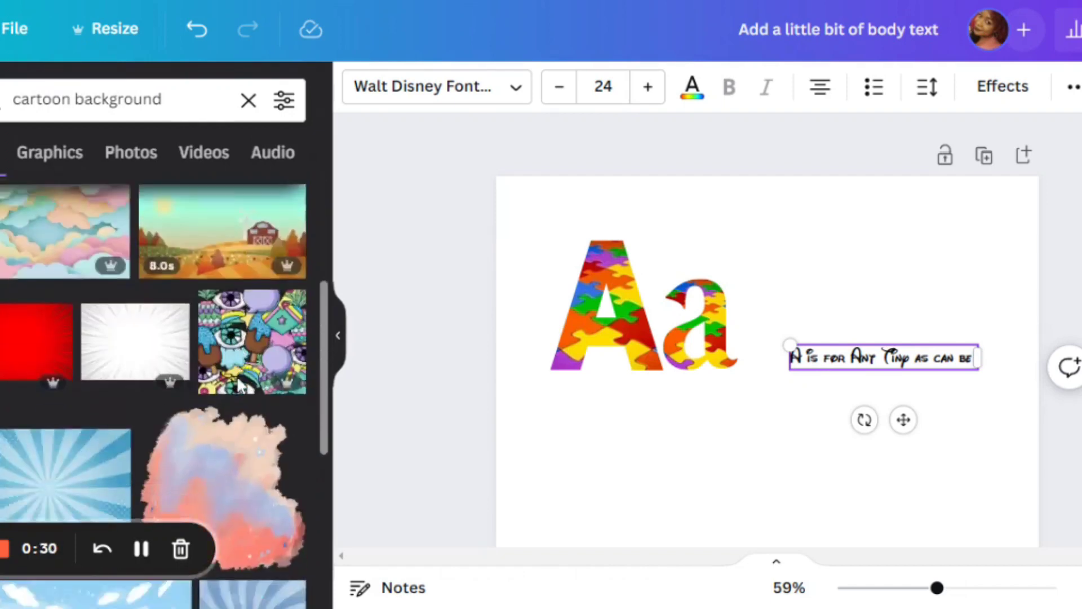
scroll(240, 386, down, 7)
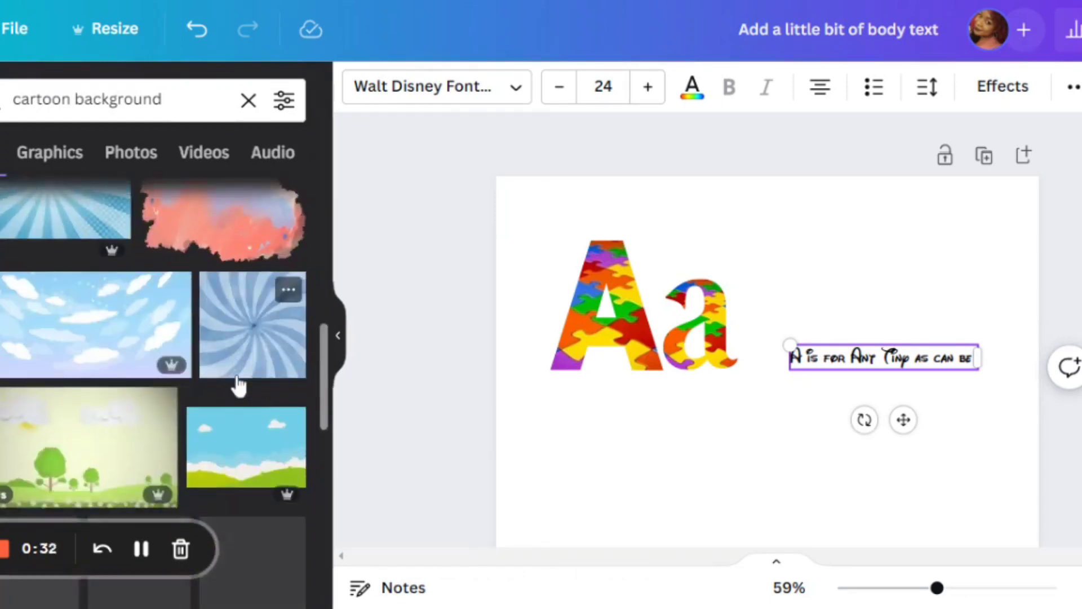
scroll(239, 387, down, 5)
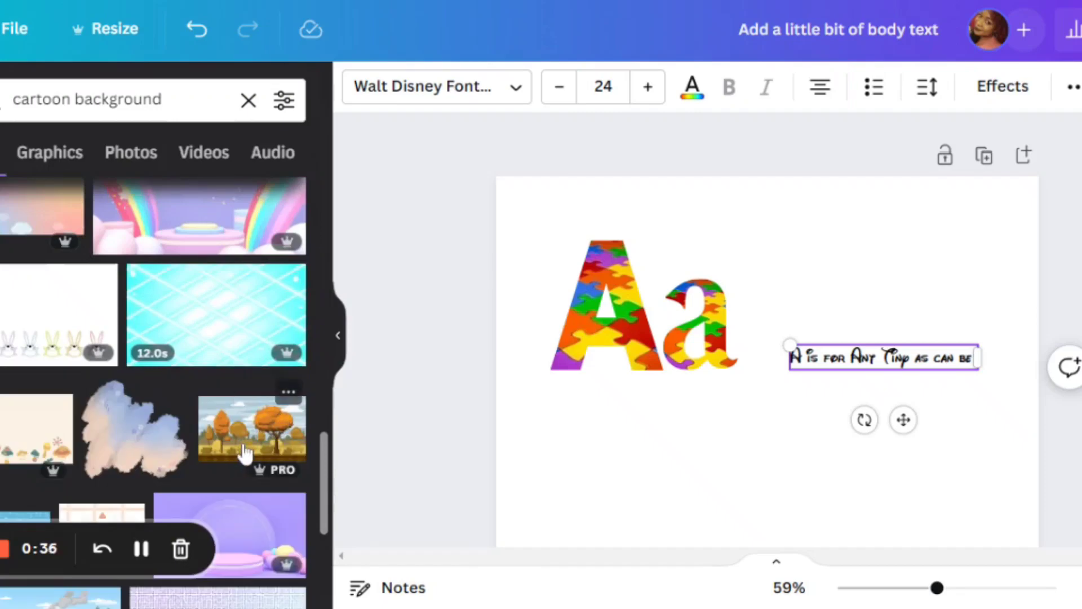
drag(245, 451, 733, 455)
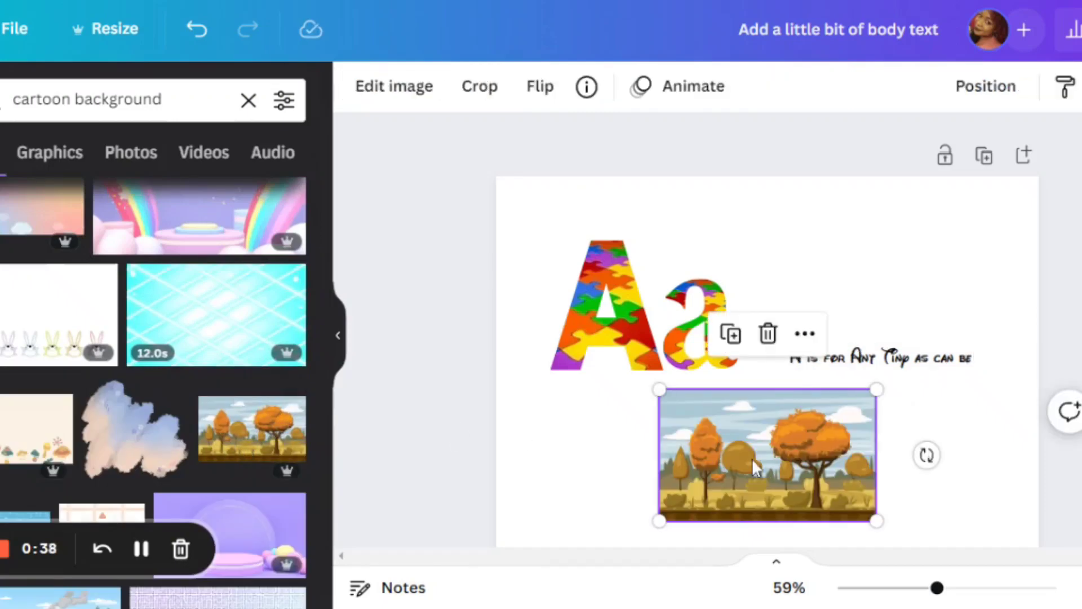
click(767, 333)
Add the cartoon mountain-and-volcano landscape and stretch it to fill the whole page.
scroll(147, 418, down, 7)
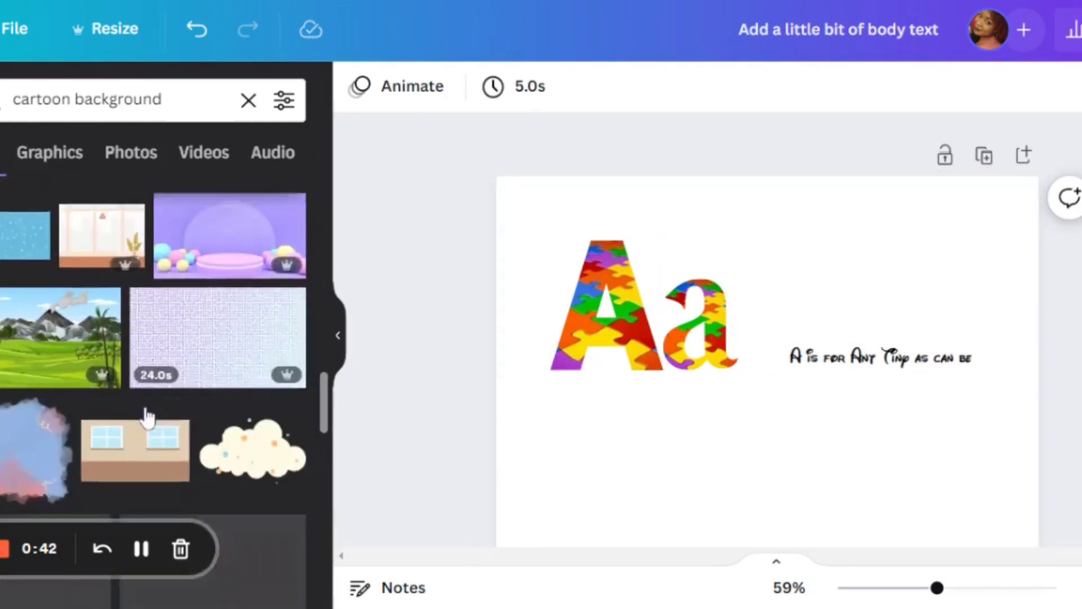
click(12, 250)
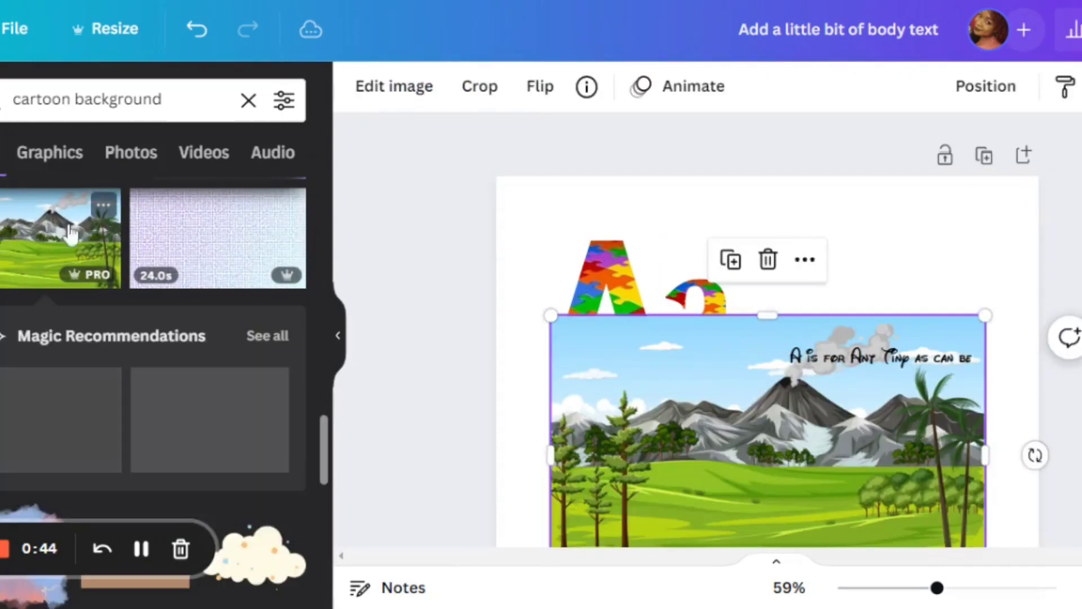
drag(653, 372, 582, 182)
drag(947, 432, 1074, 522)
mouse_move(875, 477)
mouse_down()
mouse_move(843, 541)
mouse_move(858, 483)
mouse_up()
scroll(860, 462, down, 5)
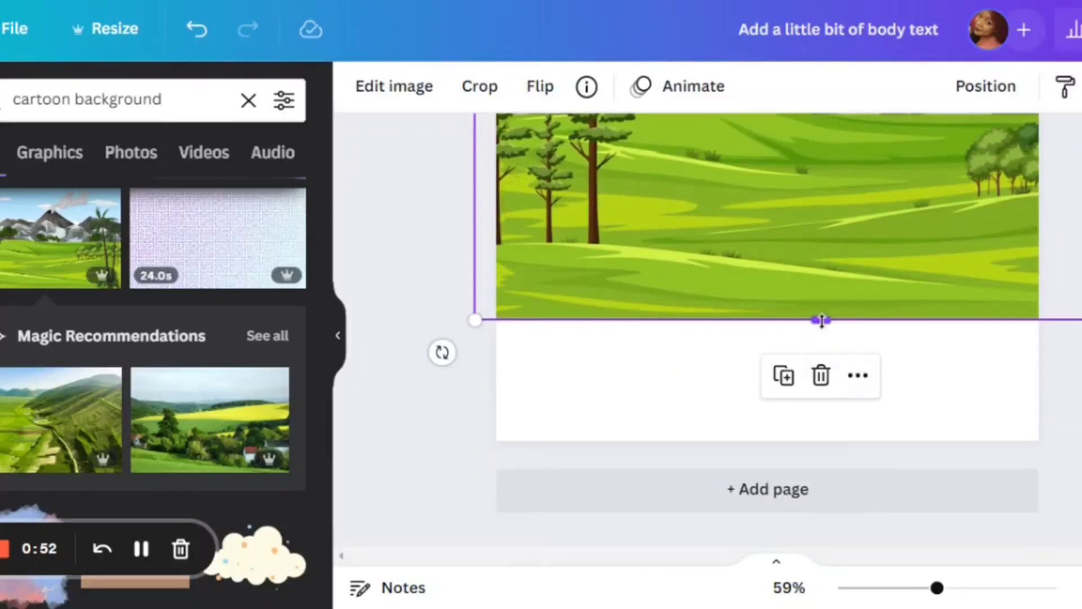
drag(822, 320, 823, 473)
scroll(822, 392, up, 3)
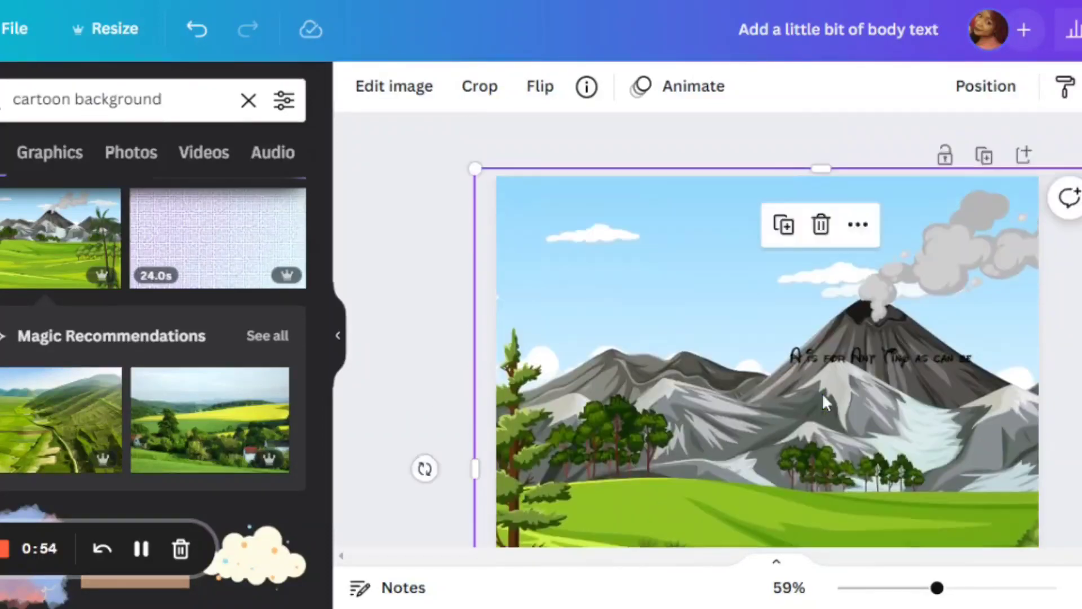
right_click(708, 314)
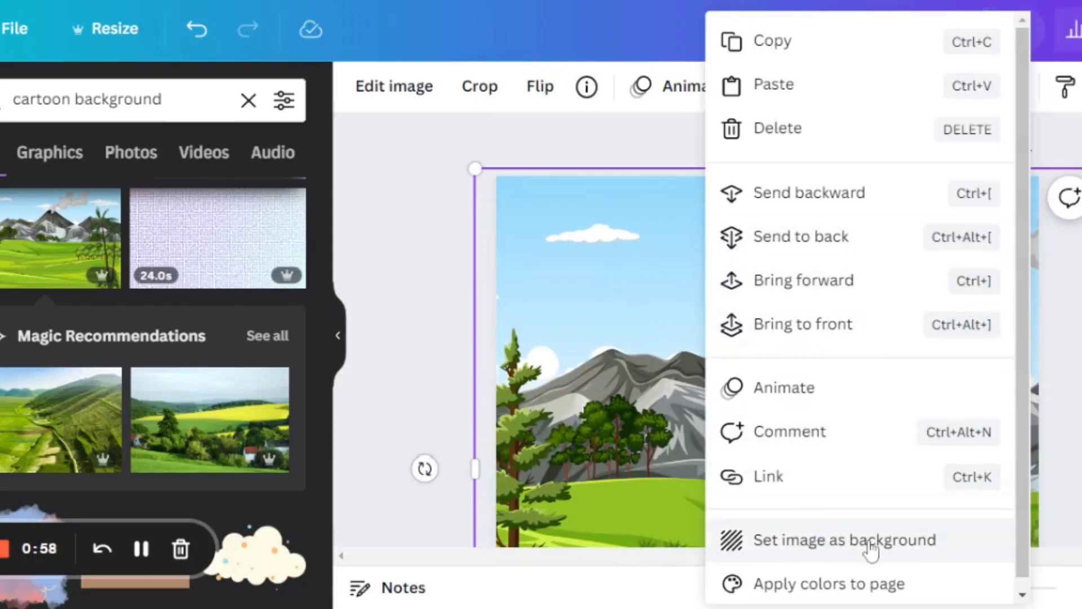
Make the landscape the page background, move the rhyme up, and reposition Aa at top-left.
click(803, 541)
scroll(845, 414, down, 3)
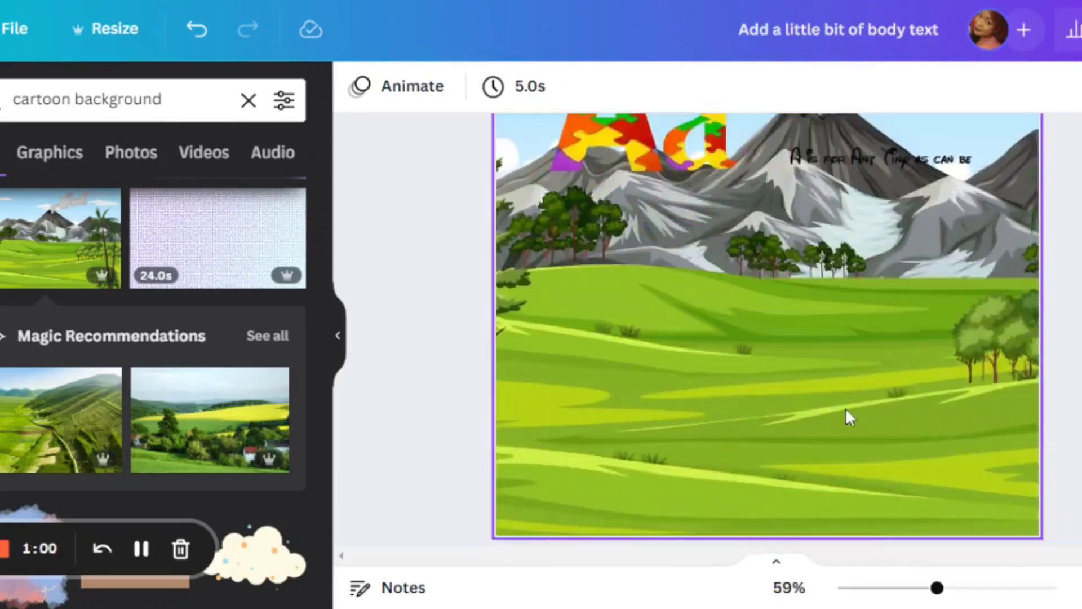
scroll(821, 391, up, 2)
click(900, 255)
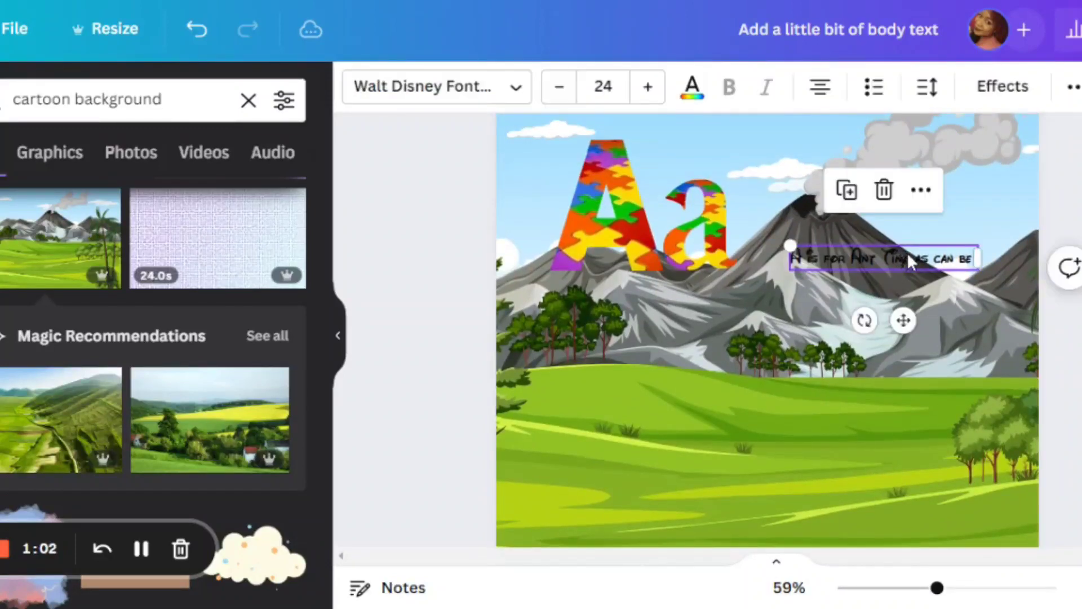
drag(900, 255, 751, 125)
click(606, 225)
drag(606, 225, 574, 200)
drag(676, 222, 642, 206)
Fine-tune the rhyme line so it sits beside the Aa letters.
right_click(893, 361)
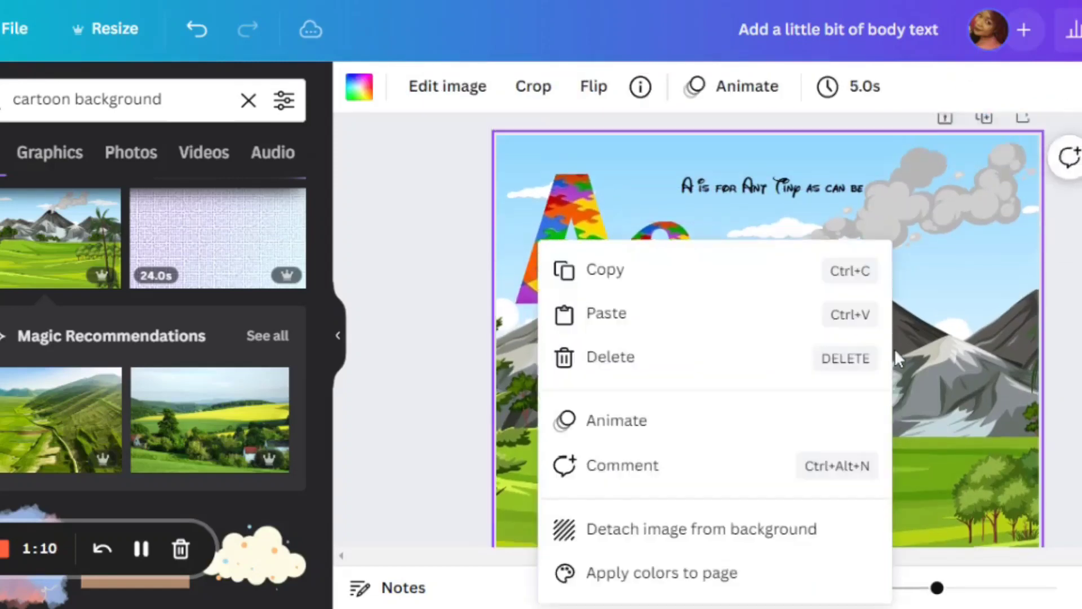
click(987, 328)
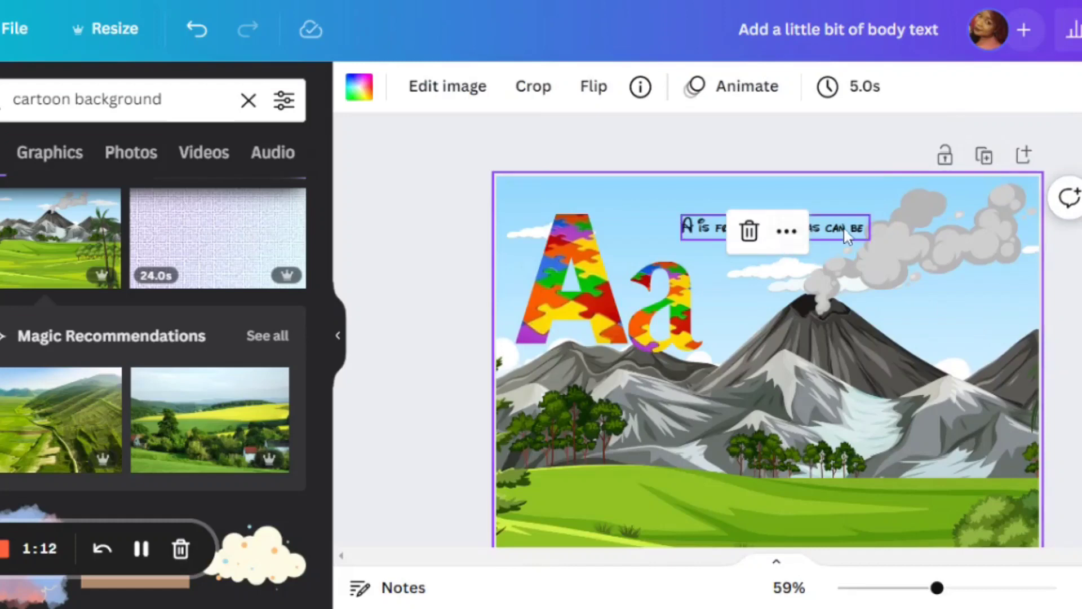
mouse_move(843, 227)
mouse_down()
mouse_move(844, 383)
mouse_move(825, 484)
mouse_move(768, 502)
mouse_move(728, 485)
mouse_move(761, 477)
mouse_move(797, 223)
mouse_move(838, 220)
mouse_up()
click(924, 314)
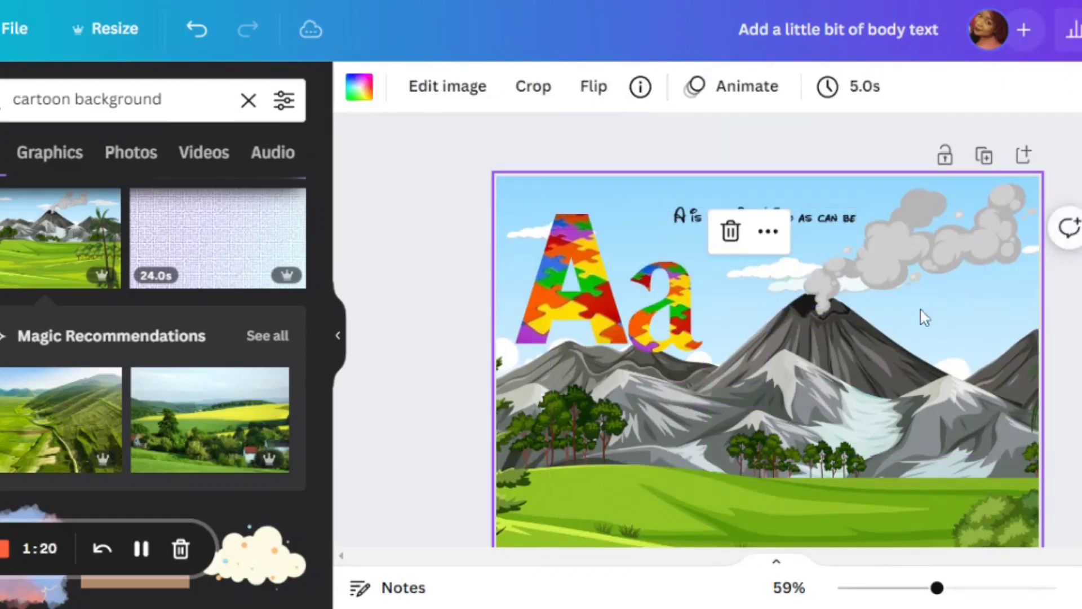
scroll(755, 376, down, 2)
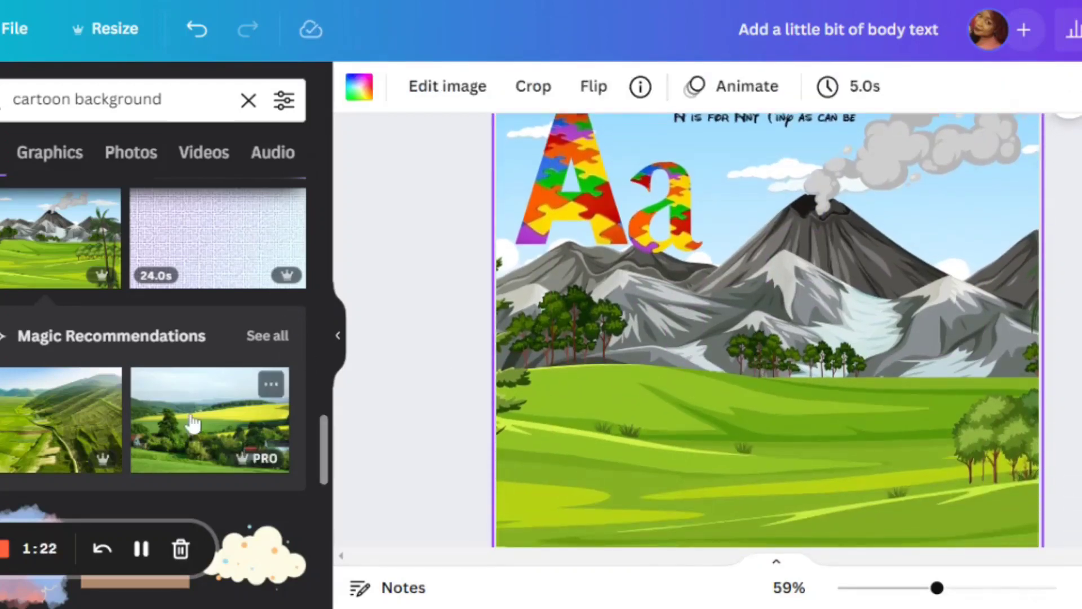
click(274, 350)
scroll(242, 434, down, 4)
scroll(241, 434, down, 5)
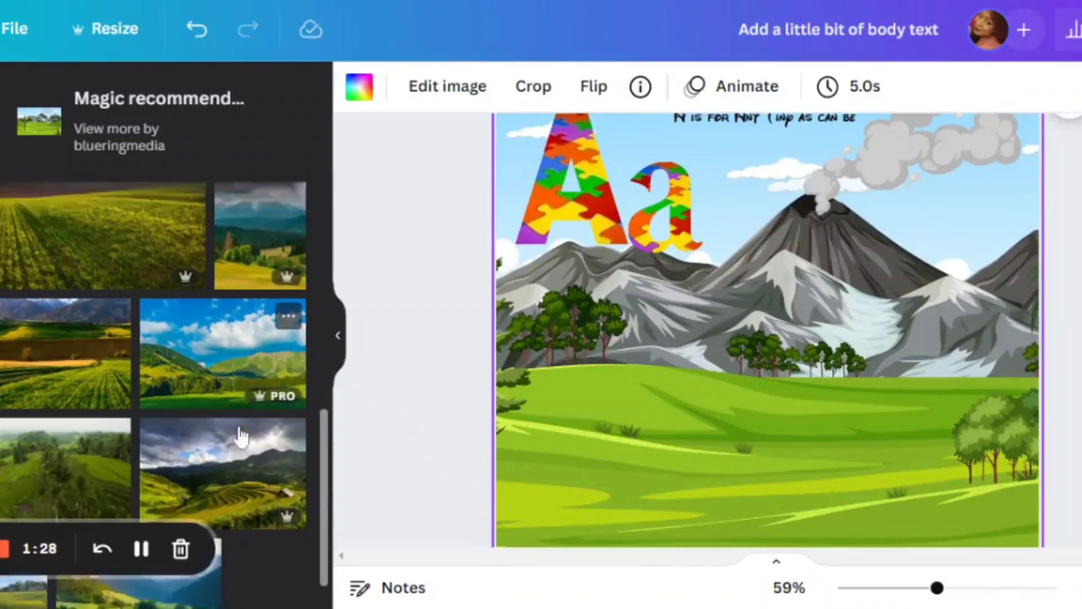
scroll(241, 434, down, 1)
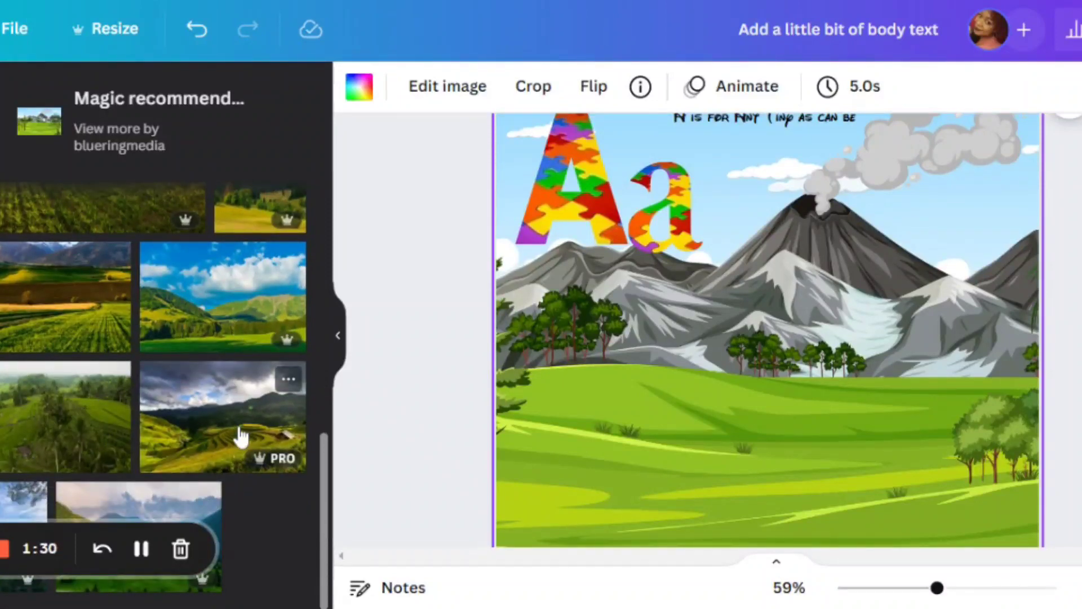
scroll(241, 435, up, 10)
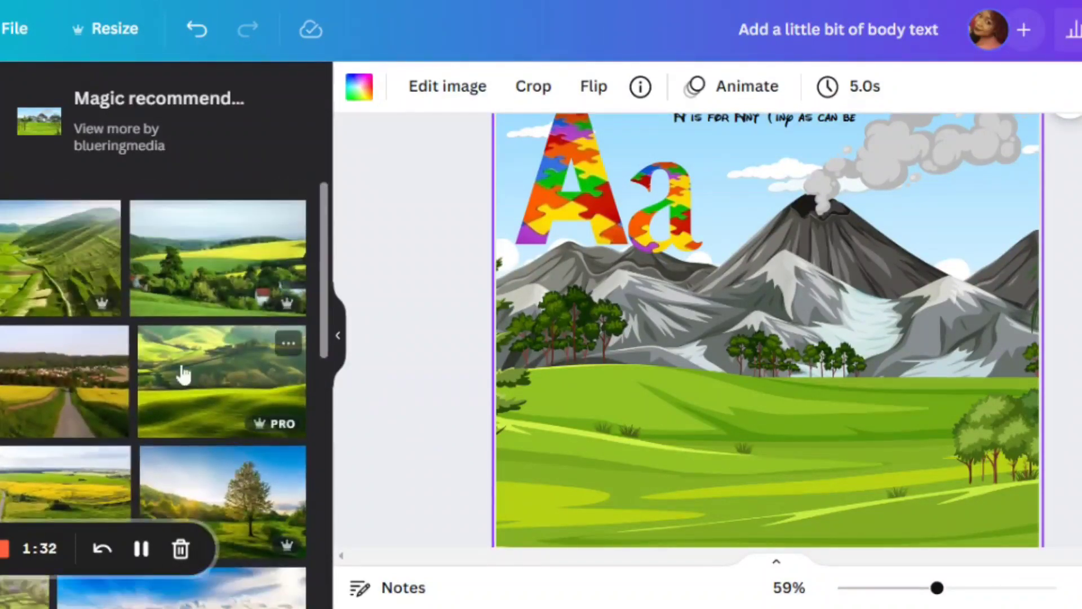
key(Escape)
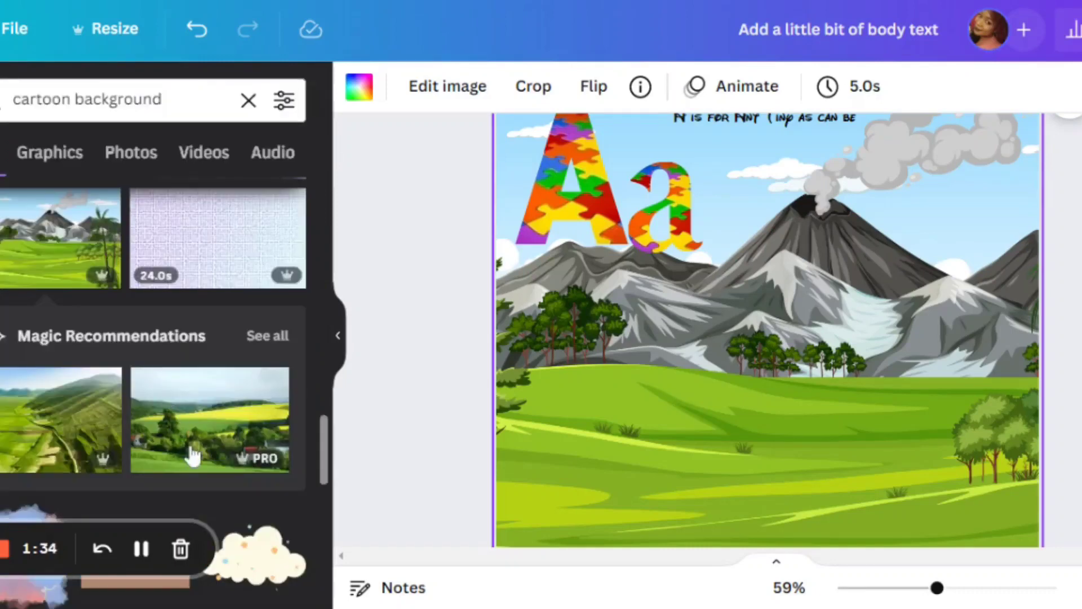
scroll(196, 451, down, 5)
scroll(194, 459, down, 3)
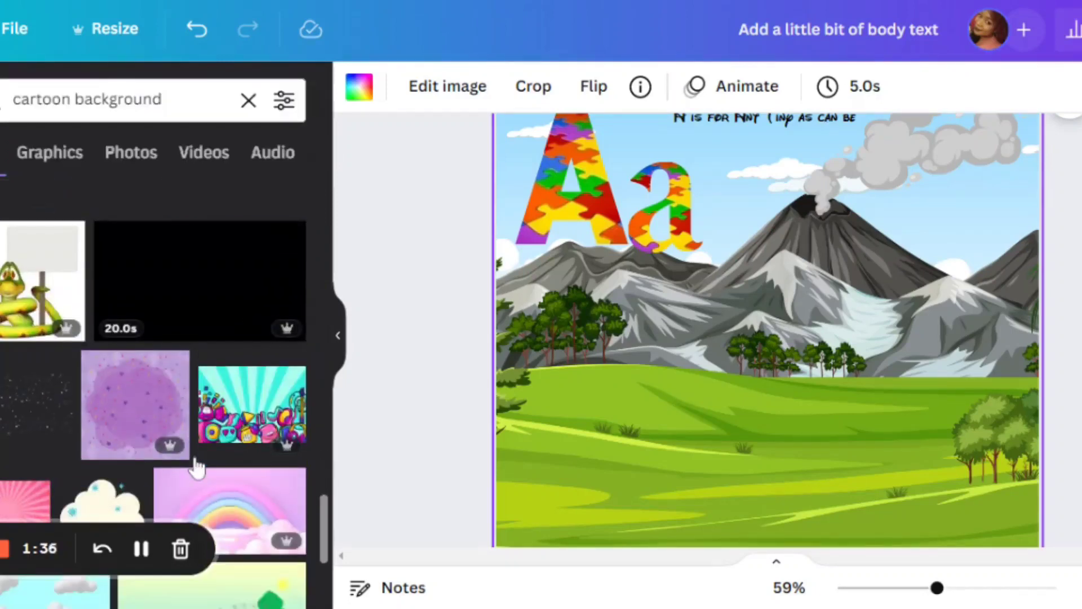
scroll(208, 455, up, 2)
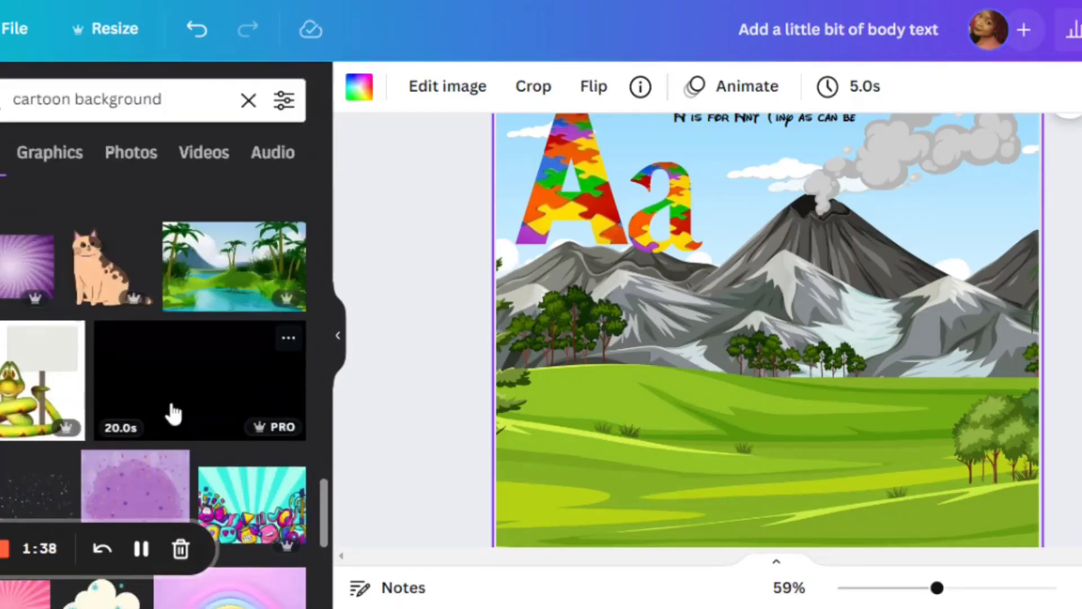
scroll(169, 412, down, 5)
scroll(192, 471, down, 2)
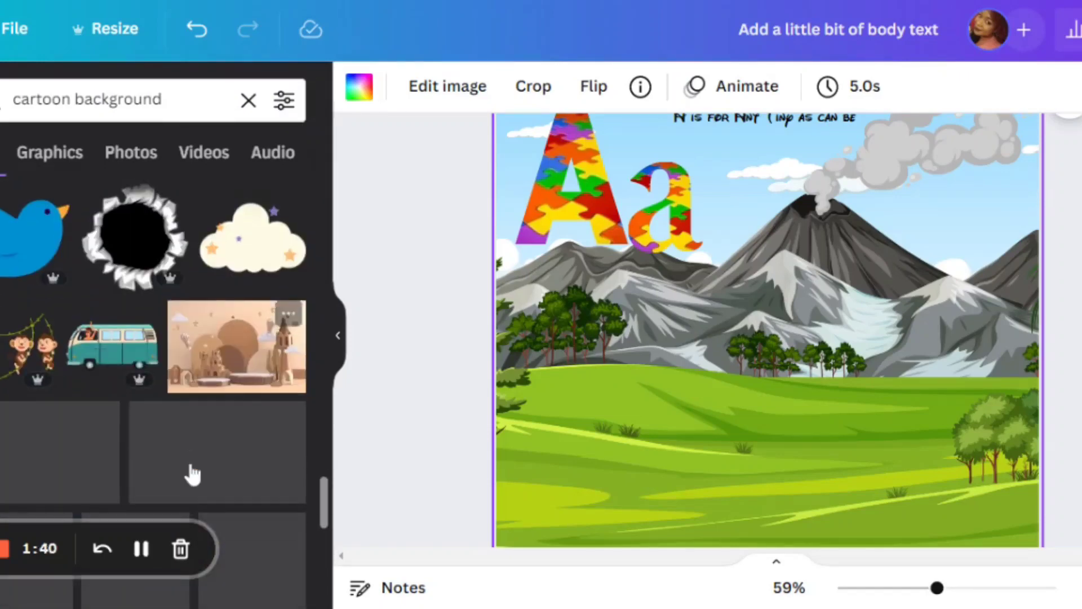
scroll(192, 471, down, 4)
scroll(191, 461, up, 4)
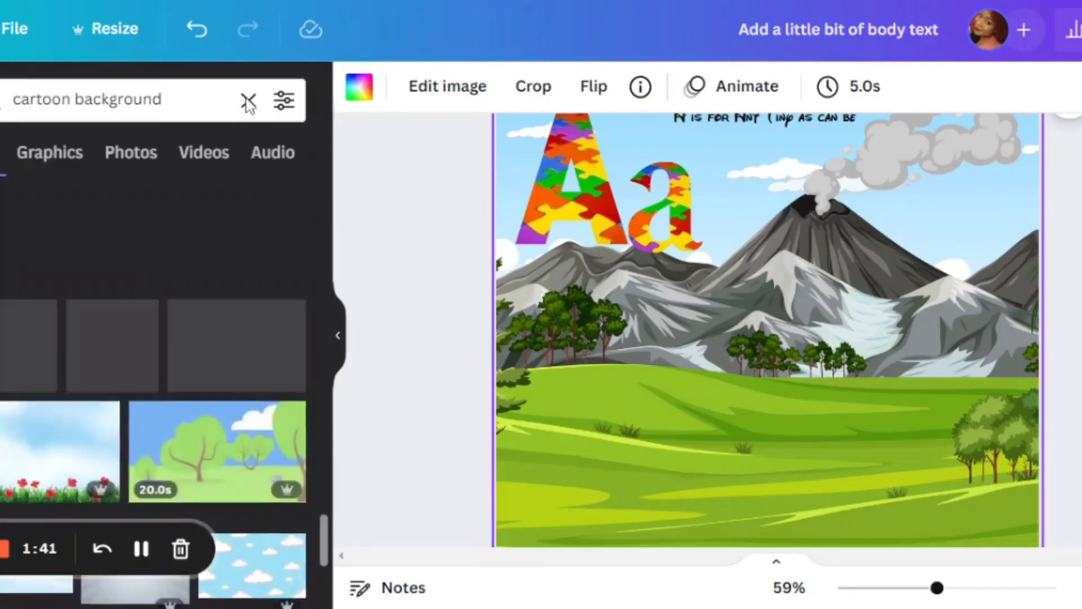
Add the farm-and-sunrise scene graphic from Recently used to the page.
click(248, 103)
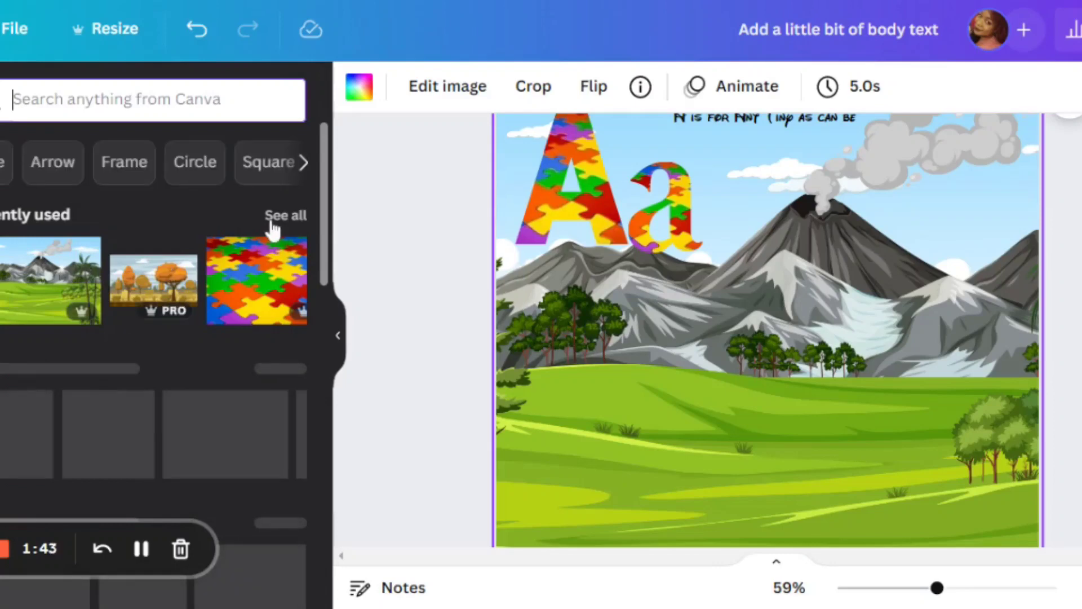
click(286, 217)
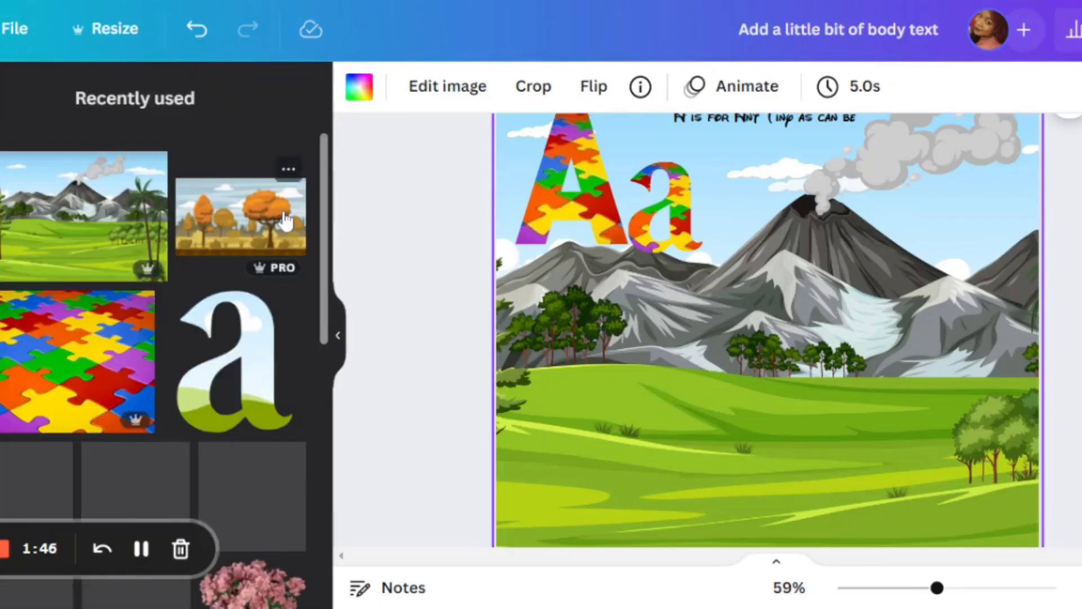
scroll(330, 208, down, 10)
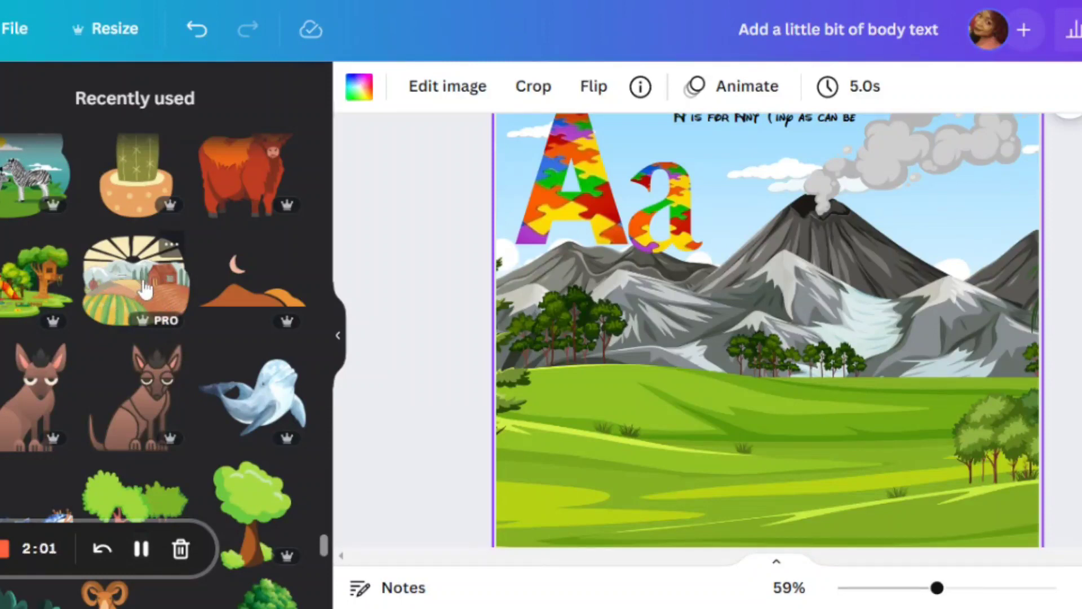
click(145, 288)
right_click(816, 395)
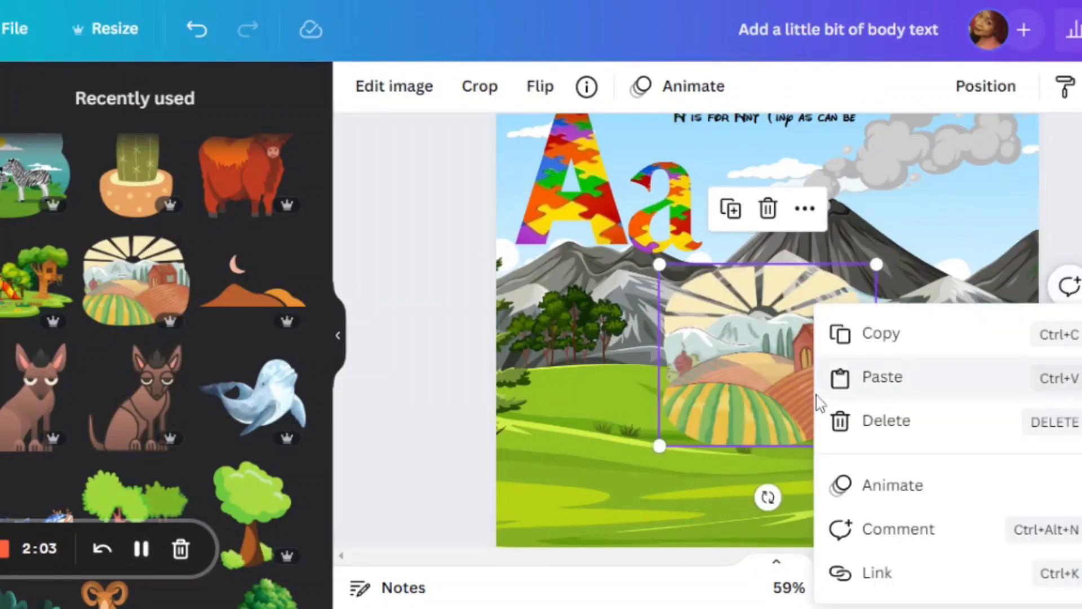
click(686, 486)
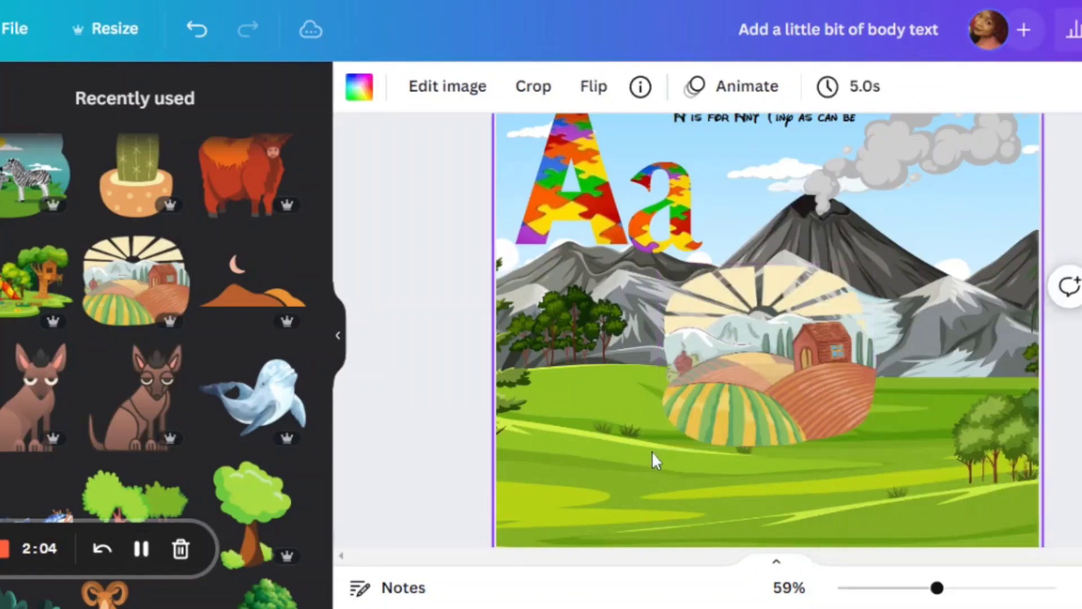
click(716, 385)
Delete the volcano landscape background, leaving the page white.
click(946, 293)
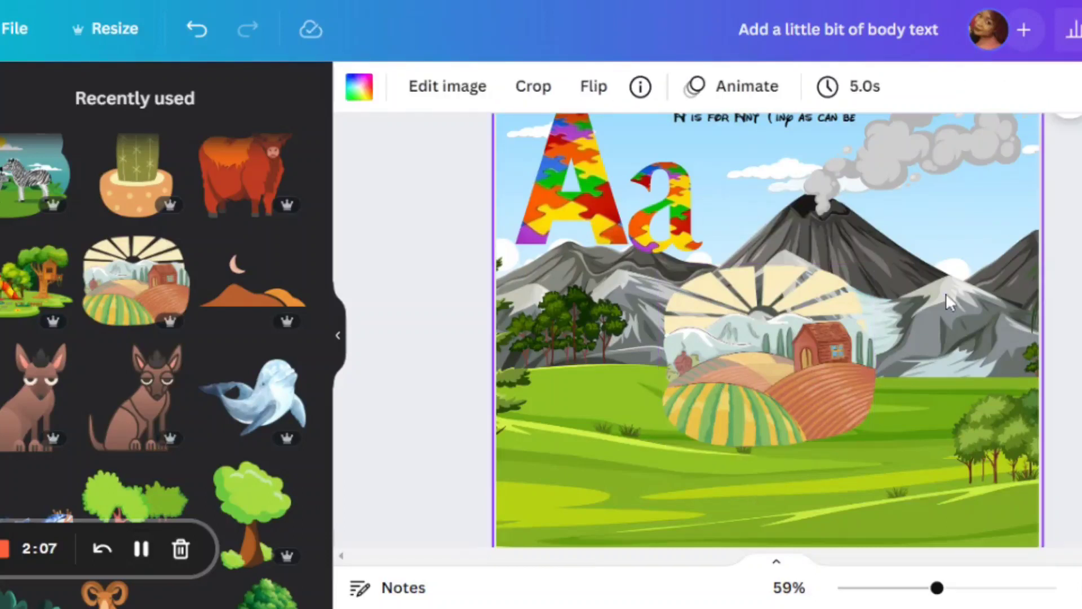
right_click(946, 292)
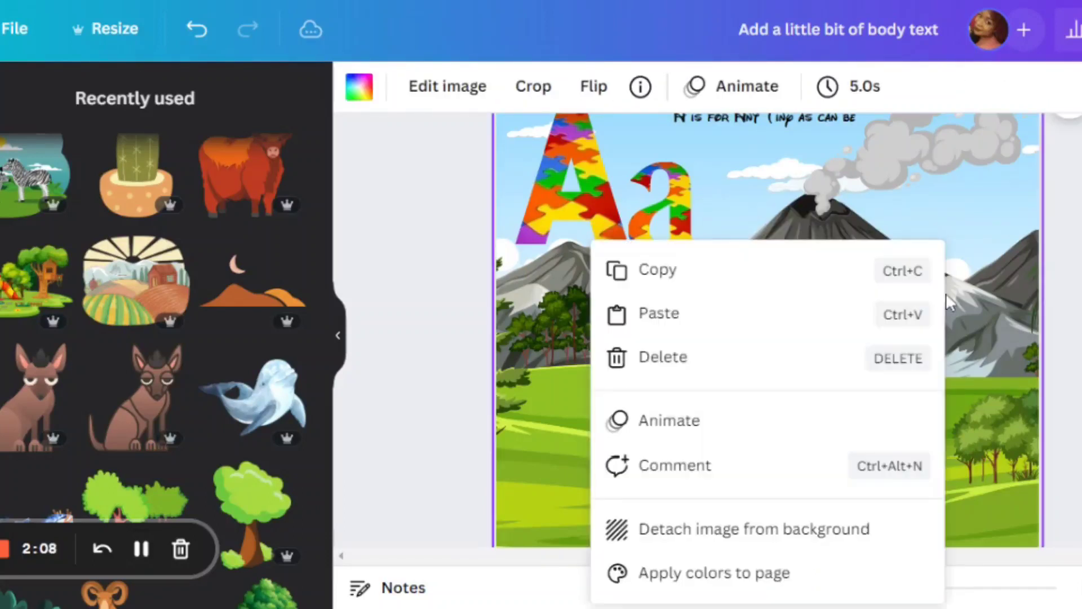
click(679, 361)
Move the farm scene to the page's top-left and enlarge it to fill the page.
click(777, 327)
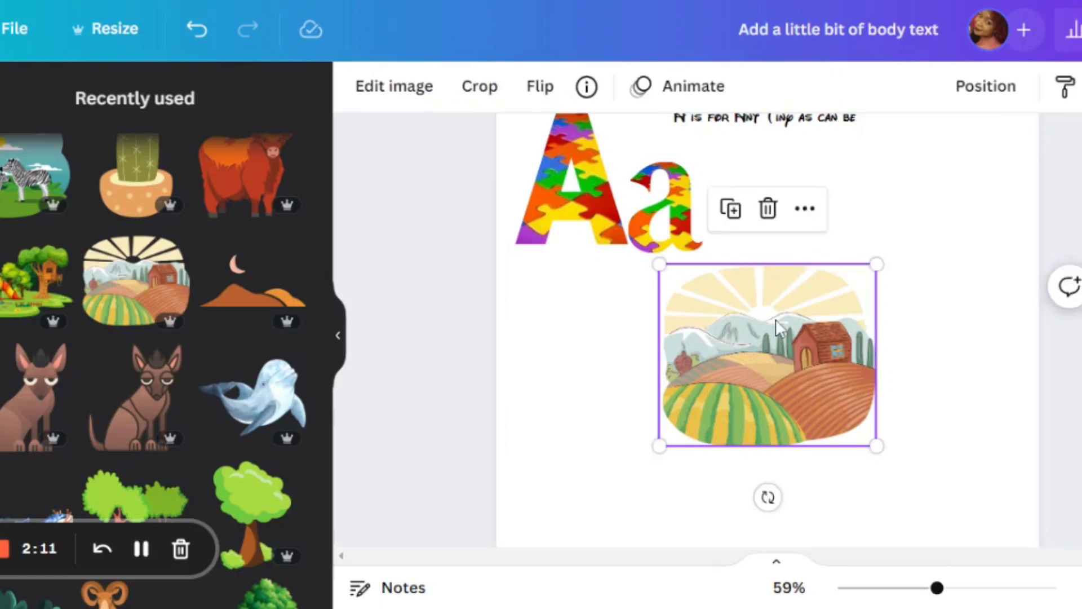
right_click(777, 327)
click(728, 372)
drag(727, 369, 566, 210)
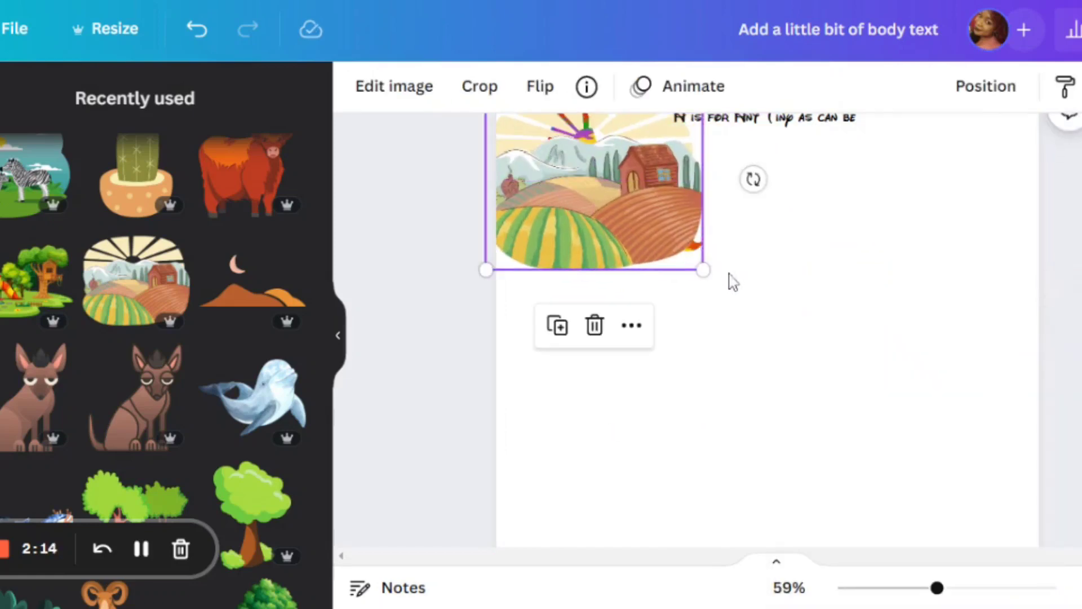
drag(745, 290, 1065, 536)
Send the farm scene backward behind the puzzle Aa letters.
right_click(844, 417)
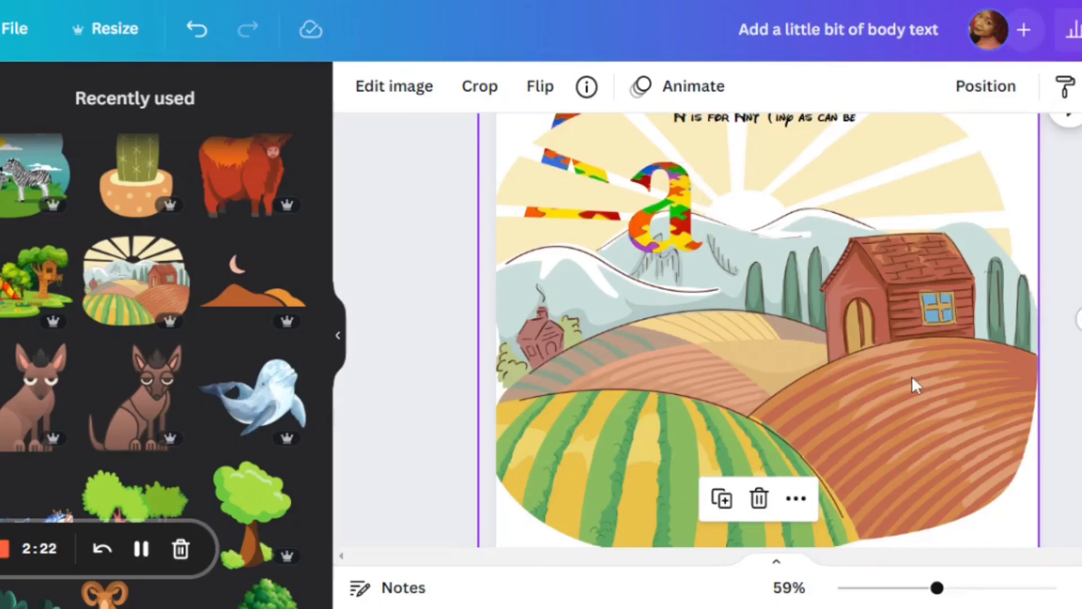
scroll(615, 276, up, 2)
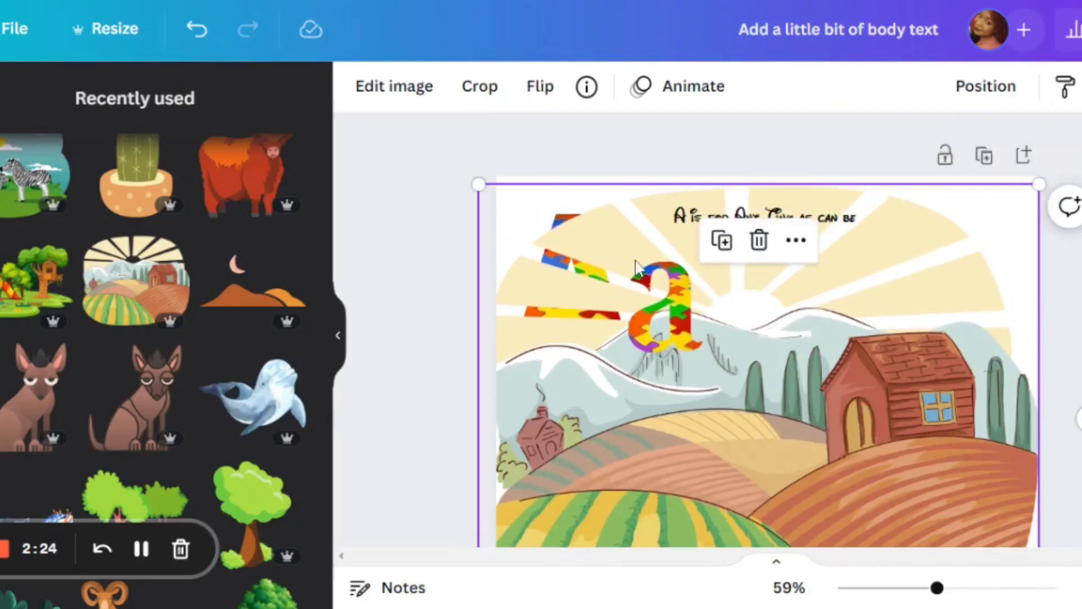
right_click(600, 291)
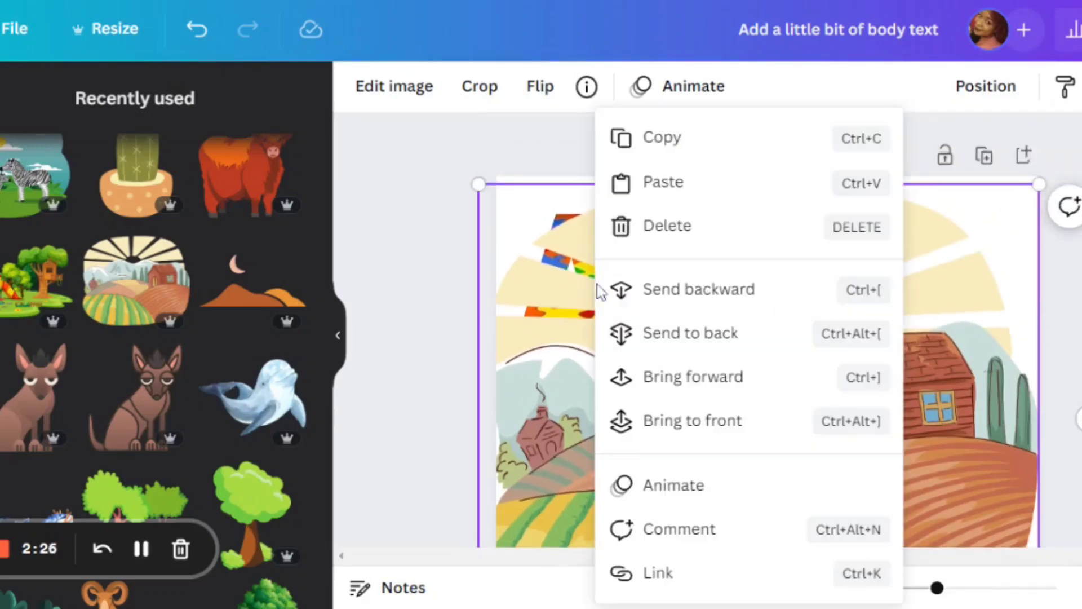
click(672, 291)
Move the rhyme line to the upper right, the small a beside the A, and adjust the farm scene.
scroll(892, 344, down, 2)
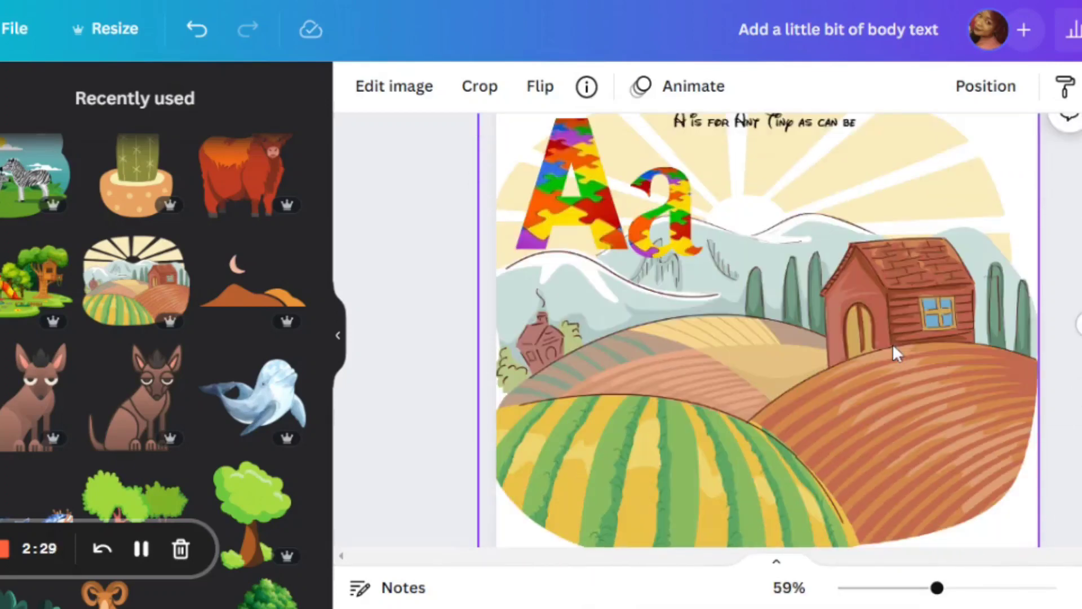
drag(839, 121, 935, 170)
click(954, 289)
scroll(1001, 325, down, 4)
click(744, 354)
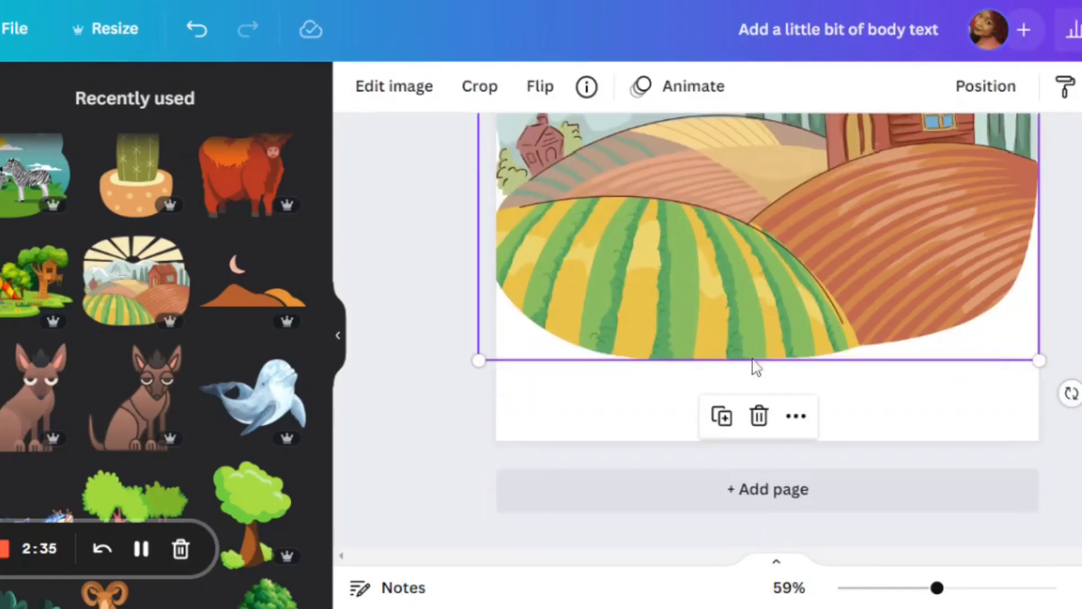
drag(484, 374, 383, 516)
scroll(890, 366, up, 2)
scroll(890, 367, up, 4)
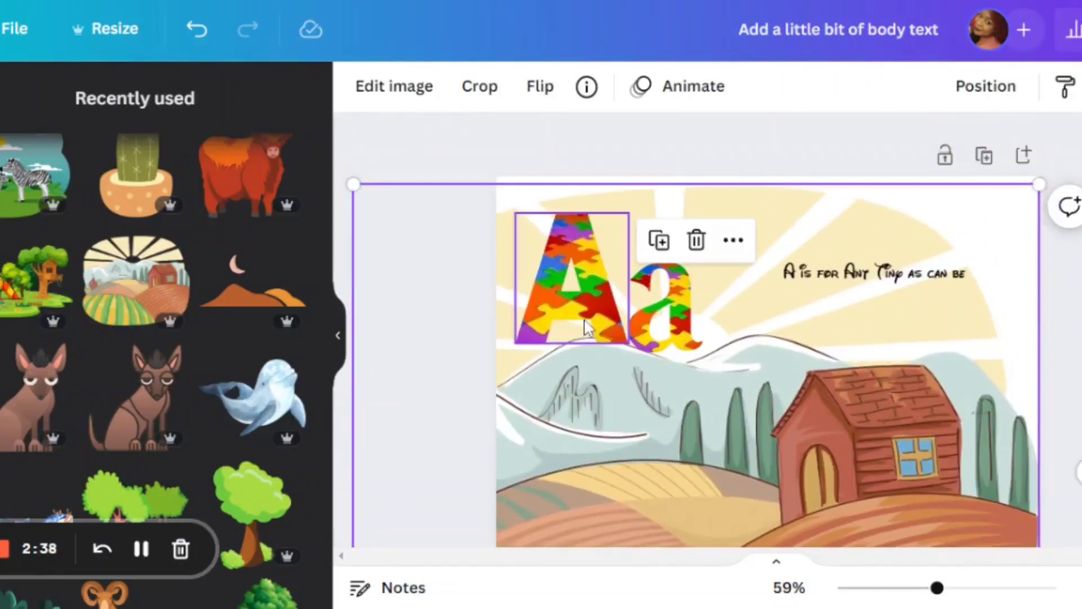
mouse_move(586, 306)
mouse_down()
mouse_move(568, 304)
mouse_move(568, 281)
mouse_move(579, 292)
mouse_up()
drag(660, 333, 655, 309)
click(869, 275)
drag(869, 275, 905, 256)
drag(904, 379, 959, 363)
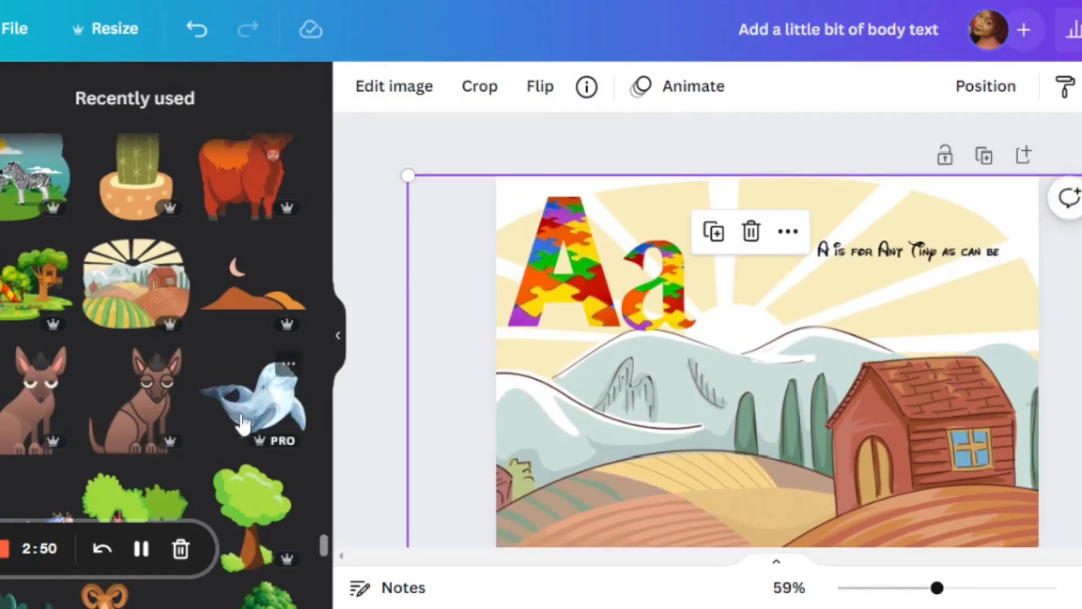
Add the dancing ants illustration and place it on the farm fields.
scroll(239, 411, up, 6)
scroll(242, 420, up, 2)
scroll(242, 419, down, 8)
scroll(243, 420, down, 3)
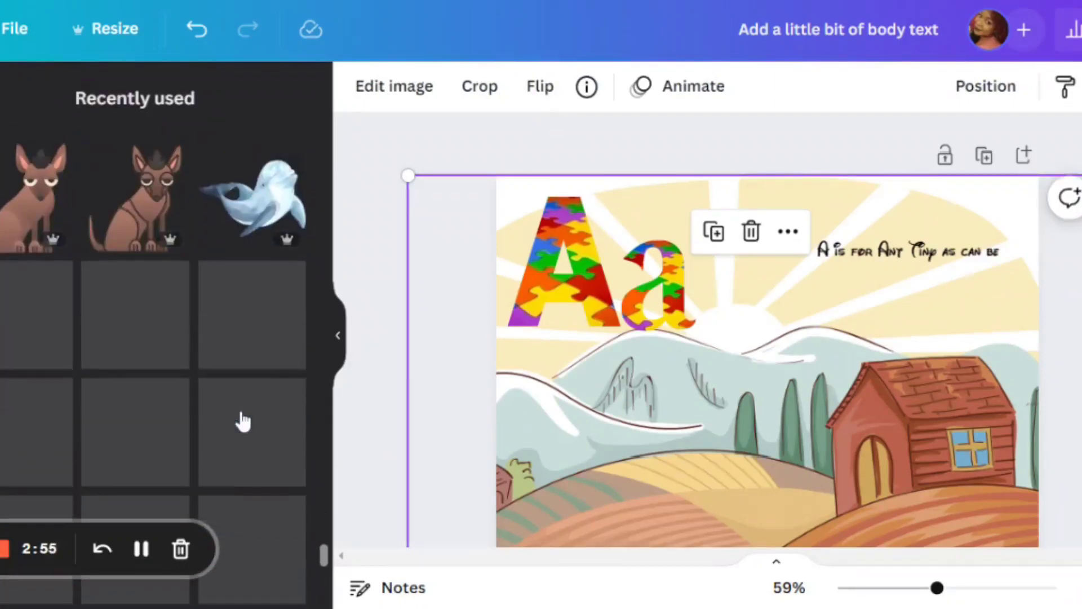
scroll(242, 420, down, 8)
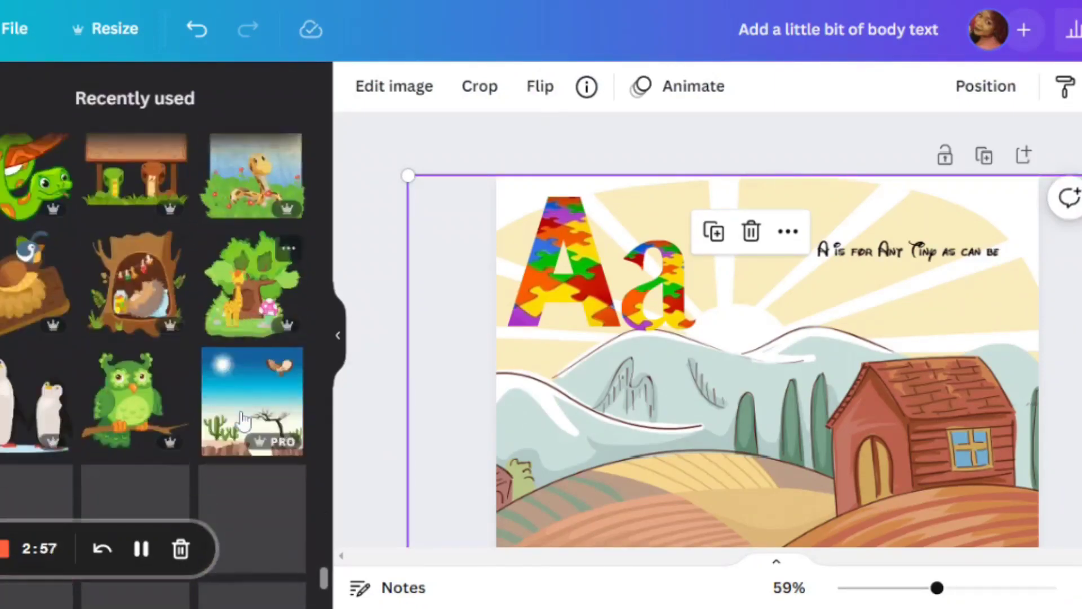
scroll(242, 420, down, 3)
scroll(242, 420, down, 1)
scroll(243, 420, down, 7)
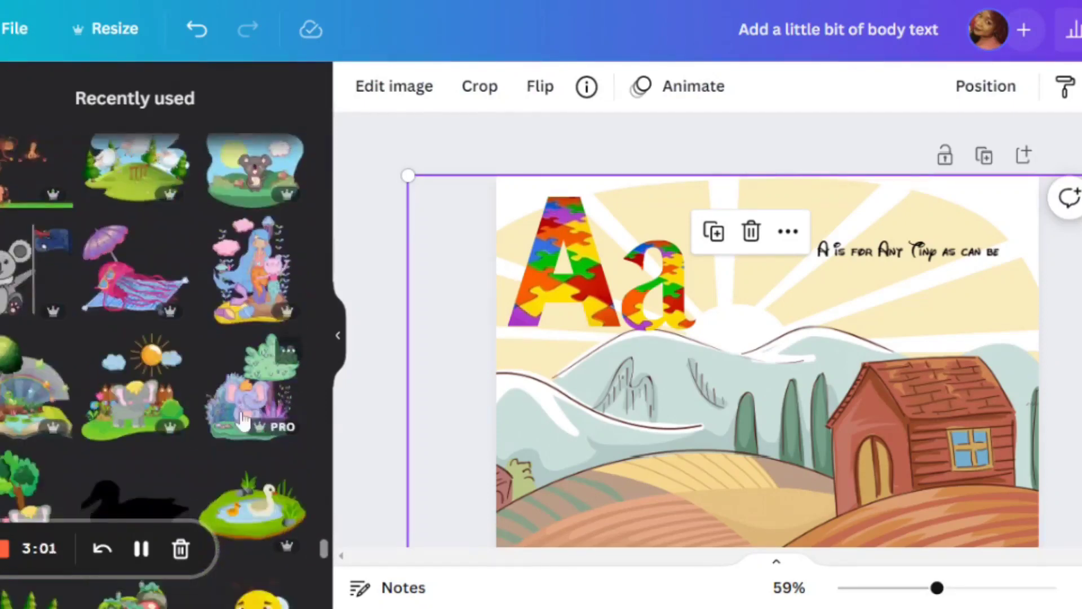
scroll(242, 420, down, 8)
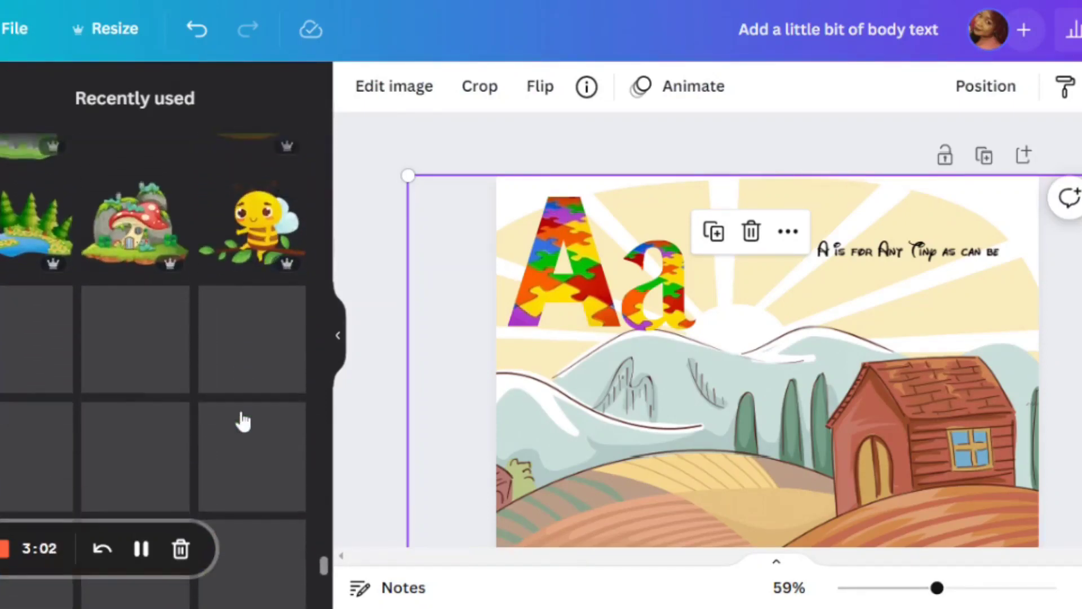
click(264, 360)
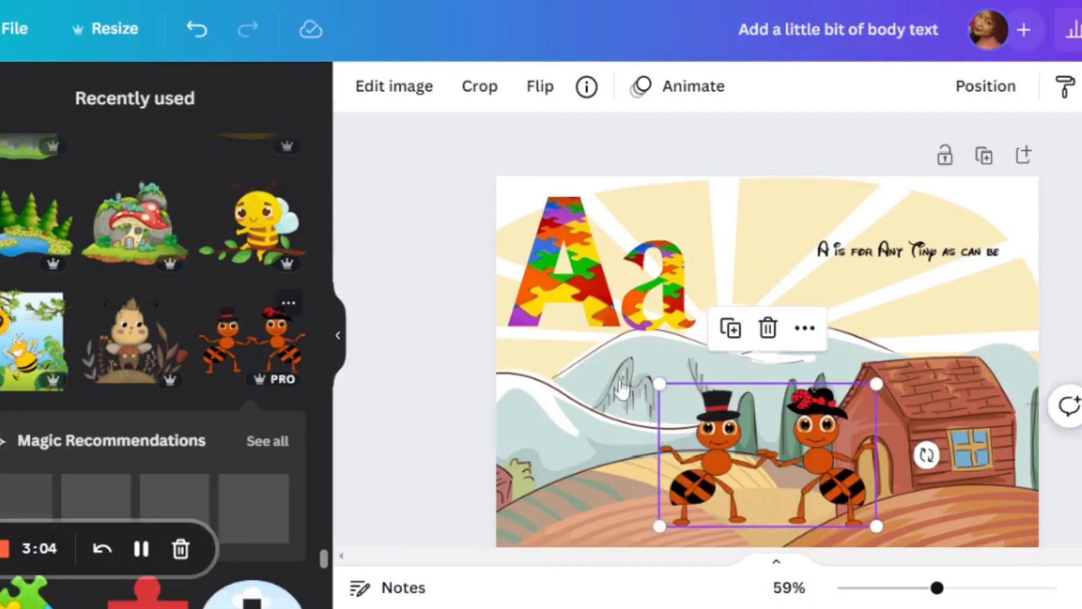
drag(769, 417, 791, 444)
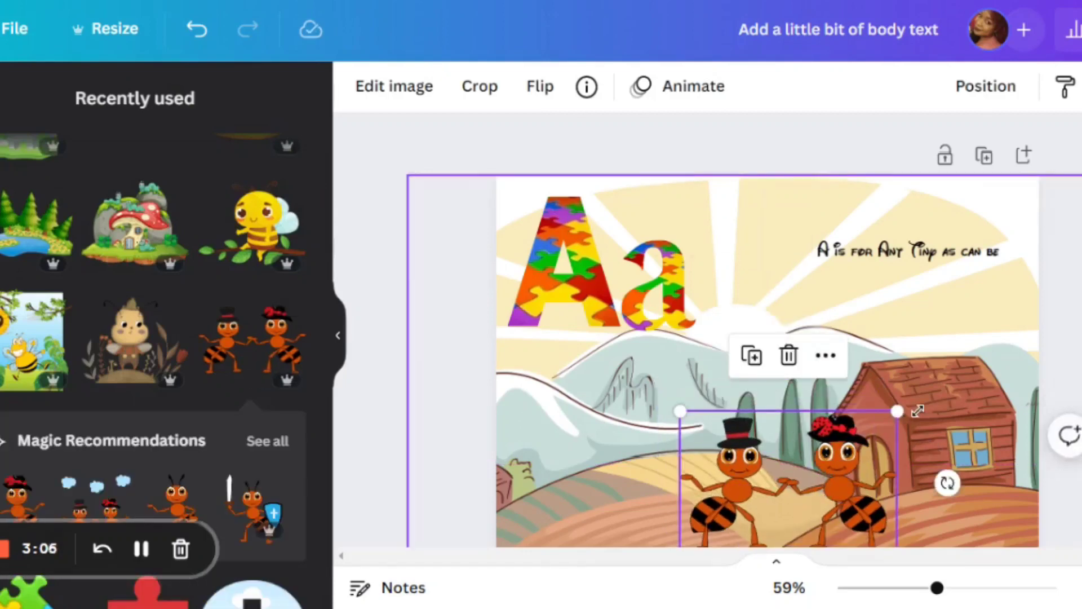
scroll(449, 501, down, 3)
click(345, 350)
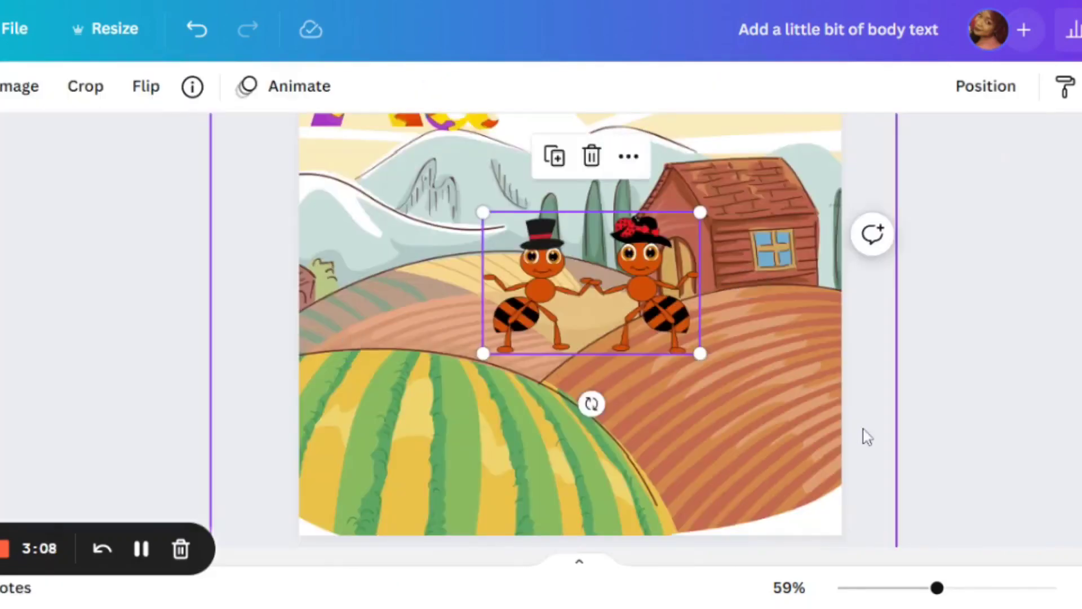
scroll(853, 450, down, 2)
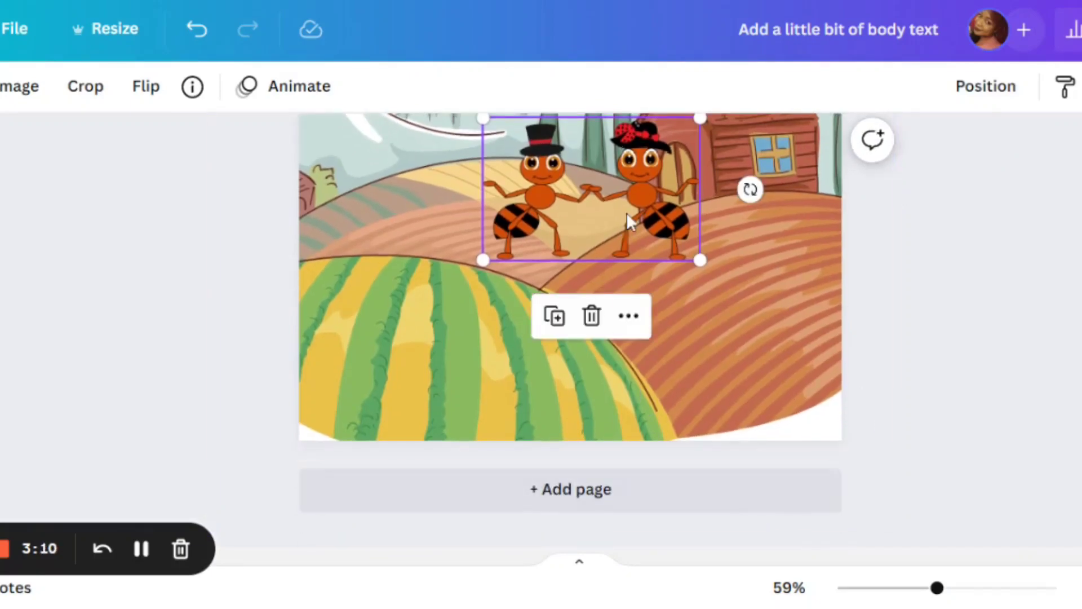
drag(628, 218, 624, 275)
Add a blank second page after the A page.
click(862, 439)
scroll(969, 401, up, 4)
scroll(968, 400, down, 4)
scroll(974, 404, up, 5)
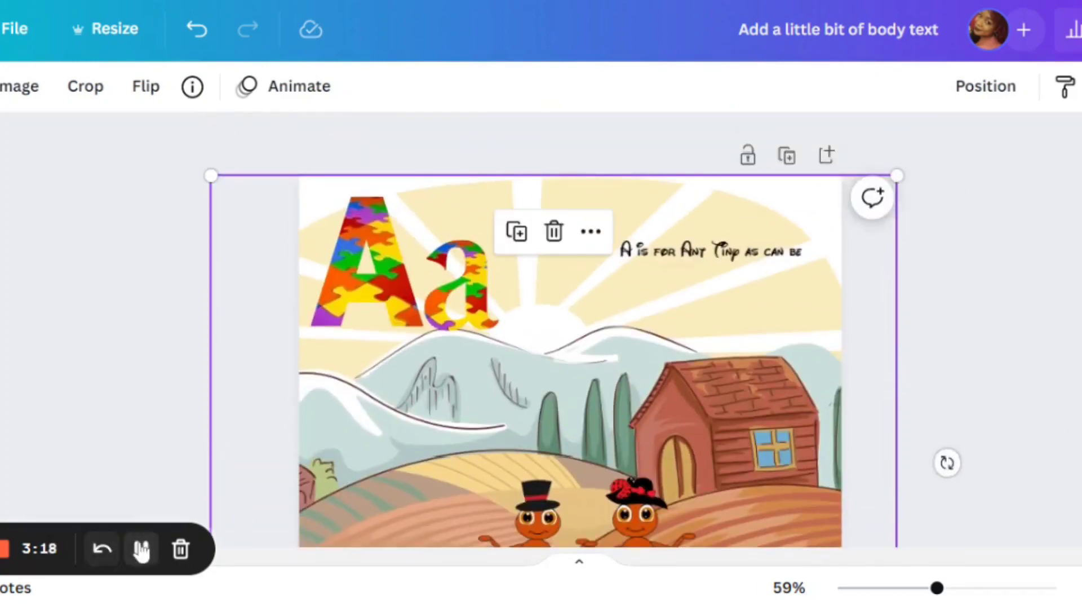
scroll(763, 405, down, 5)
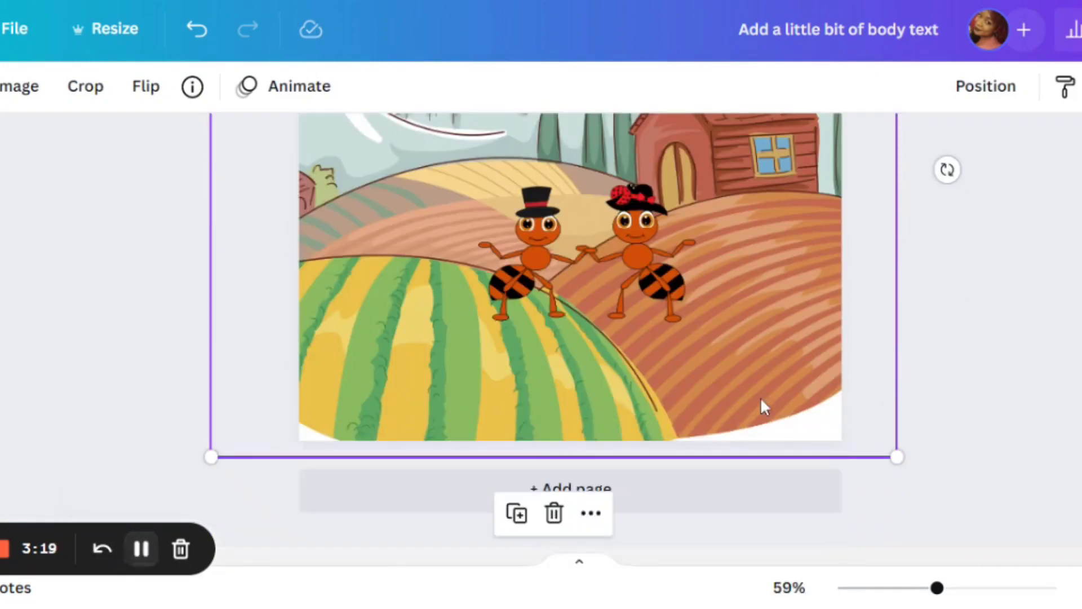
click(664, 499)
scroll(702, 443, down, 5)
Reuse the recent 'letter frame' search, refining it to 'letter B frame'.
scroll(702, 443, up, 2)
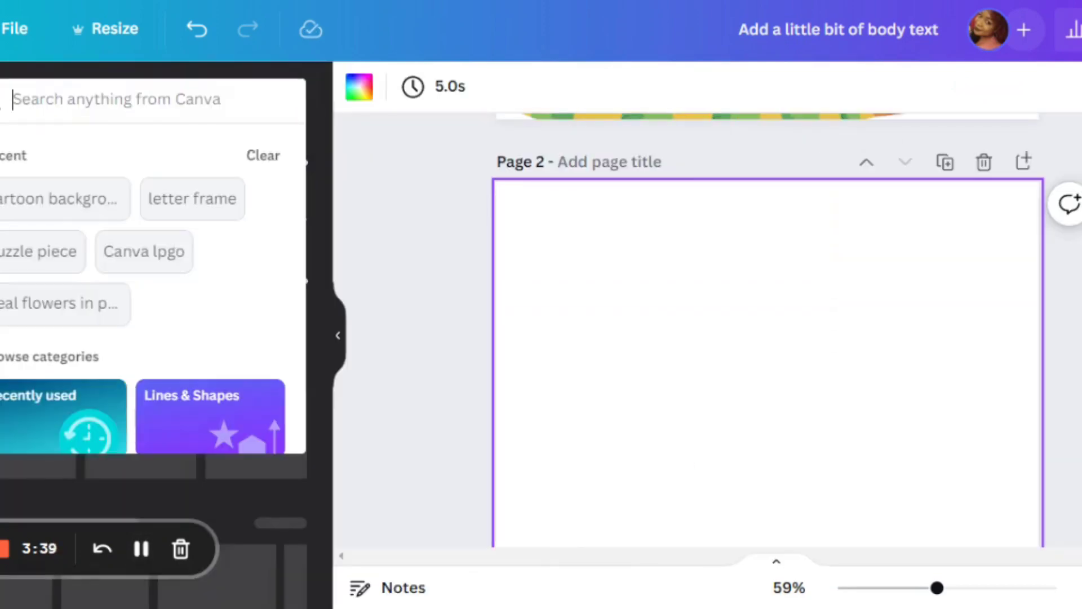
text(lett)
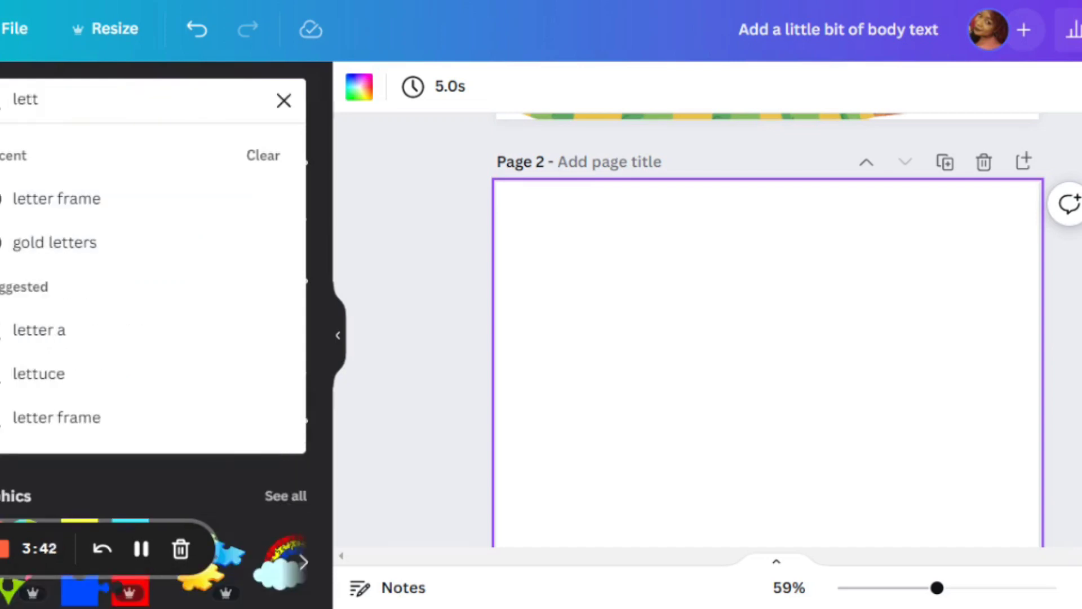
click(116, 213)
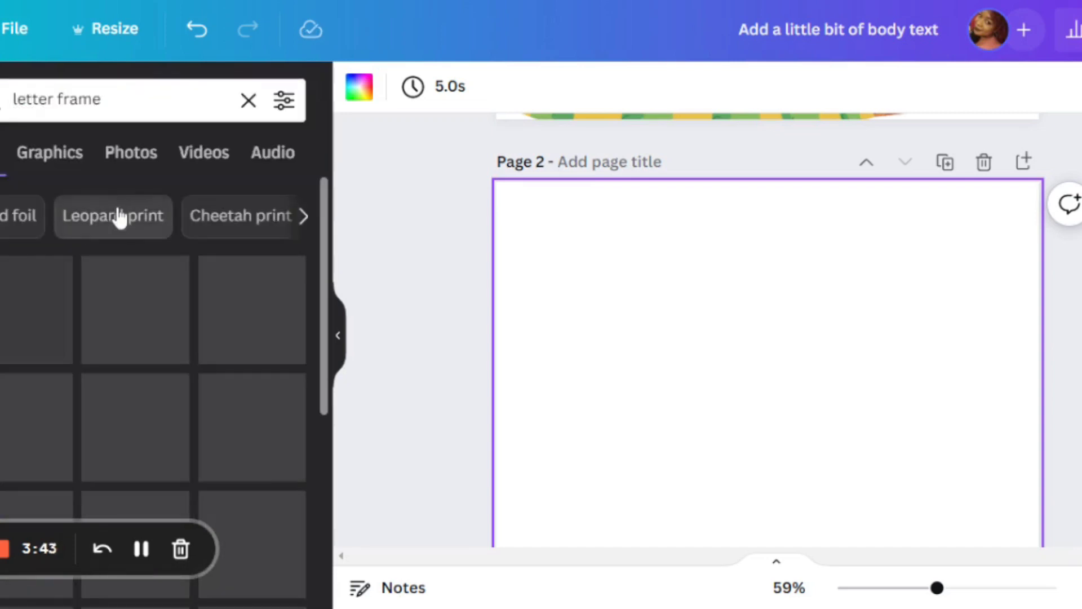
scroll(236, 423, down, 10)
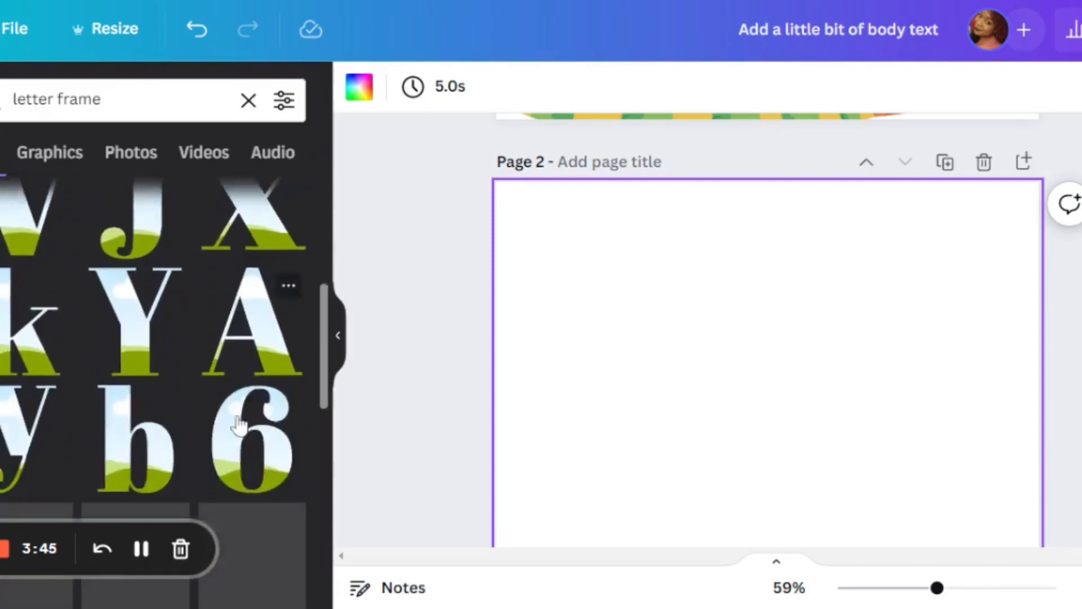
scroll(238, 421, down, 3)
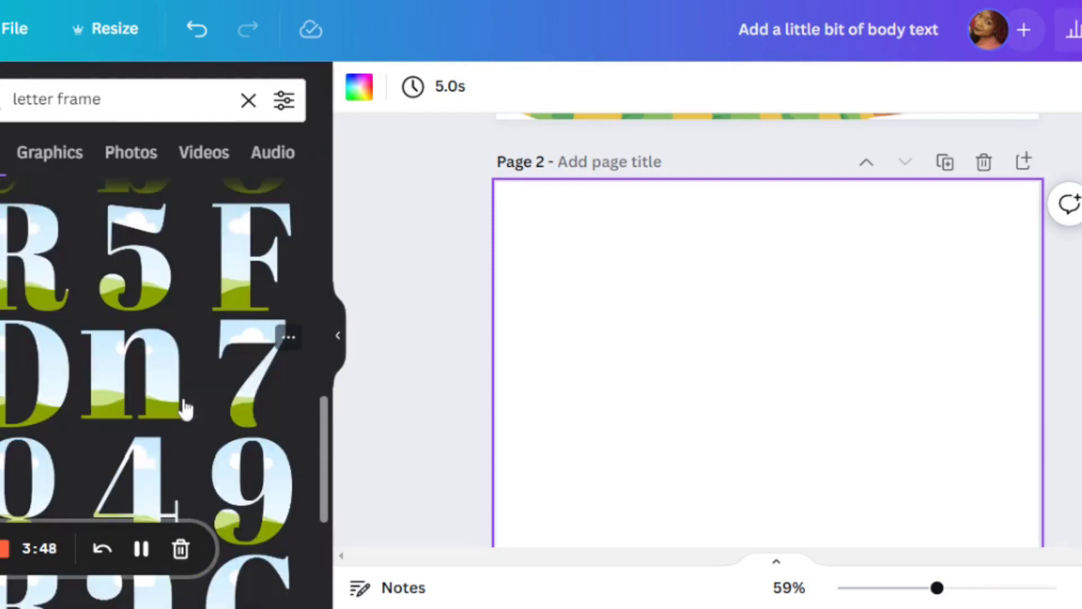
scroll(155, 403, down, 3)
scroll(148, 402, down, 5)
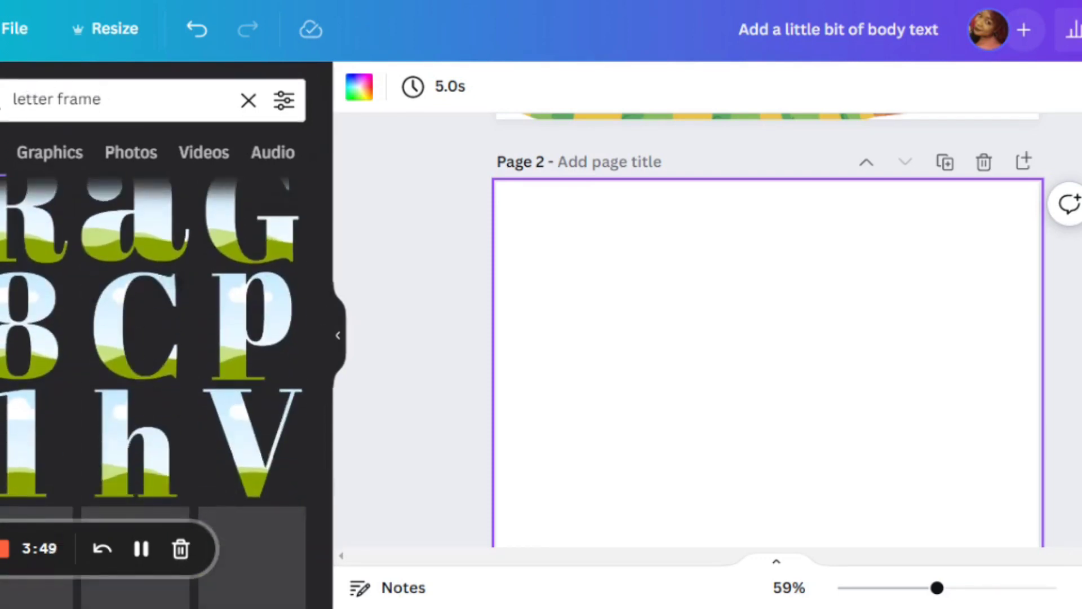
click(54, 99)
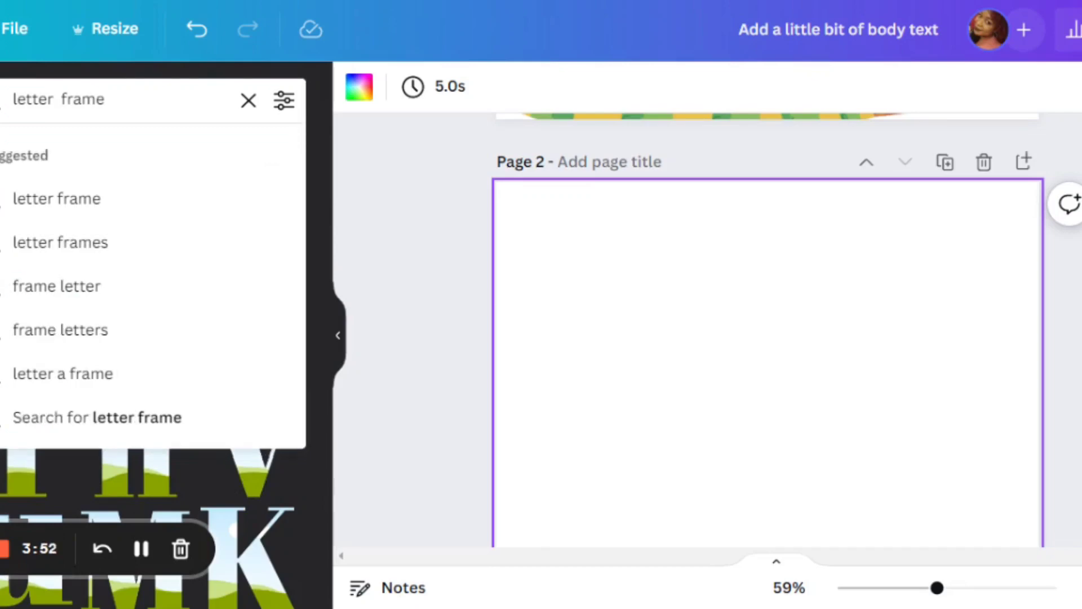
text(B)
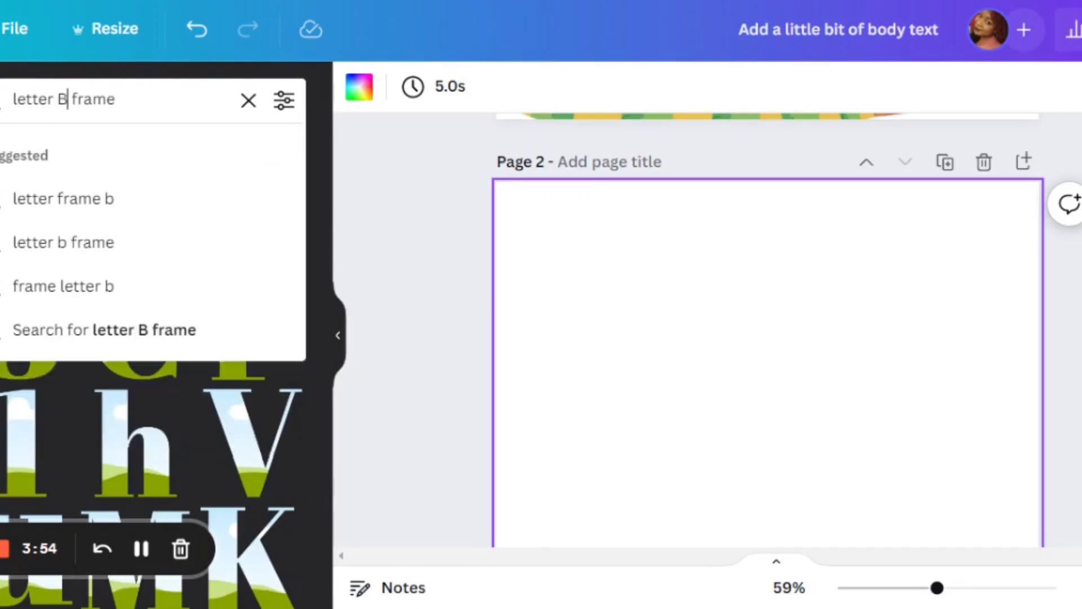
key(Return)
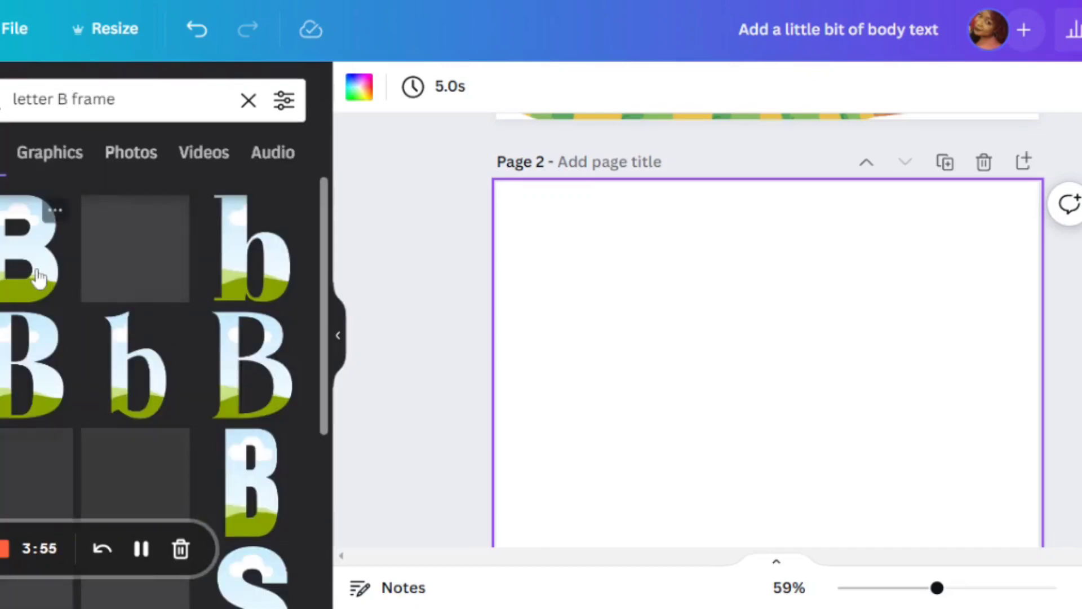
Add a capital B frame (1.6 × 2.3) and lowercase b frame (1.5 × 2.1) side by side at top-left.
click(38, 276)
click(270, 279)
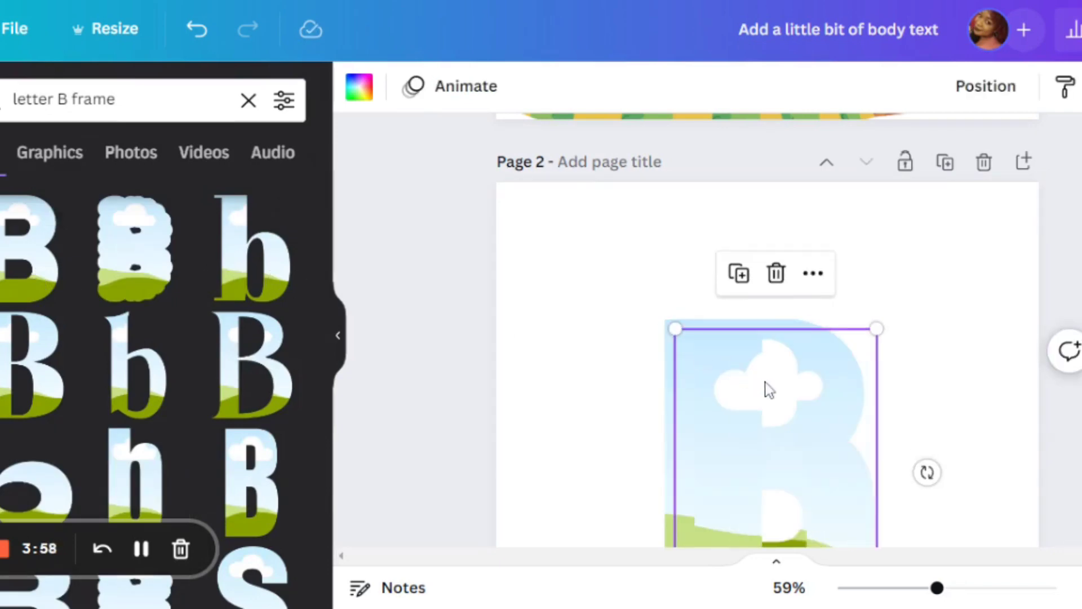
drag(727, 410, 594, 302)
drag(733, 480, 628, 328)
drag(913, 418, 823, 402)
drag(860, 482, 739, 335)
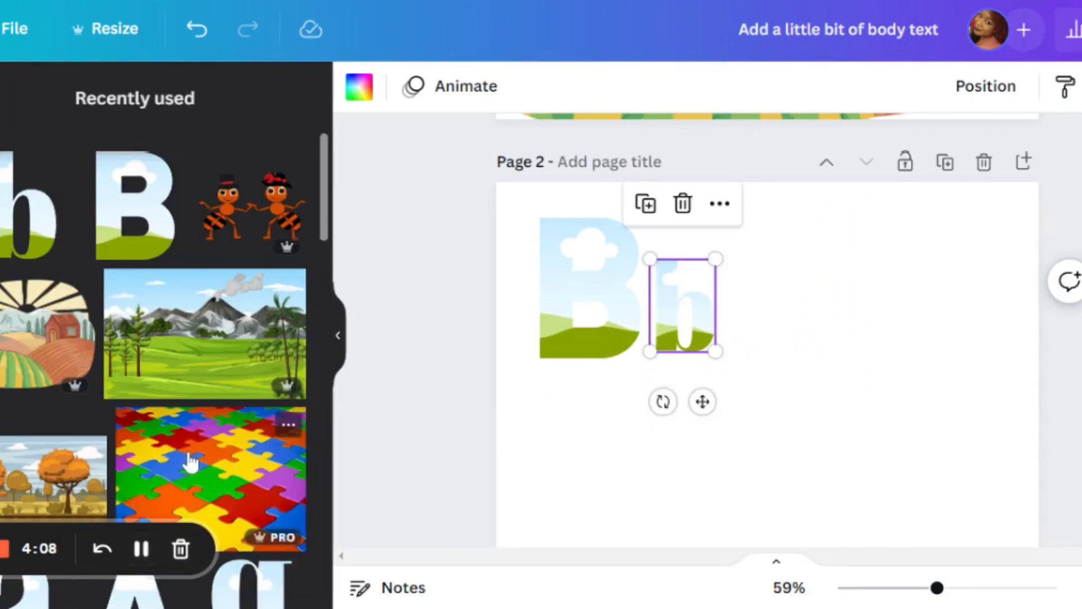
Fill the b and B letter frames with the rainbow puzzle-piece image.
click(190, 463)
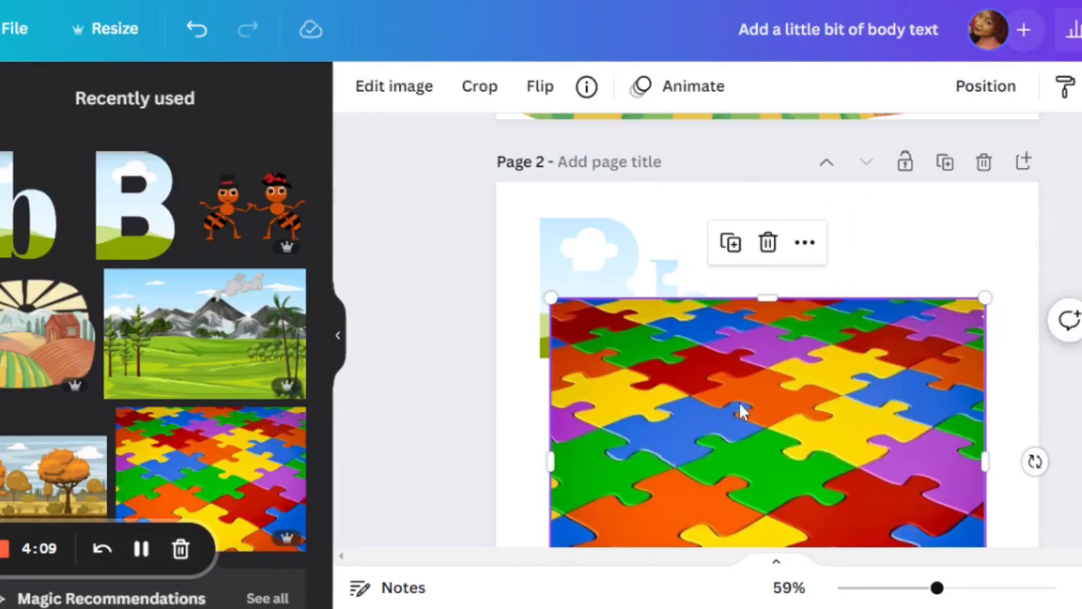
drag(549, 300, 691, 316)
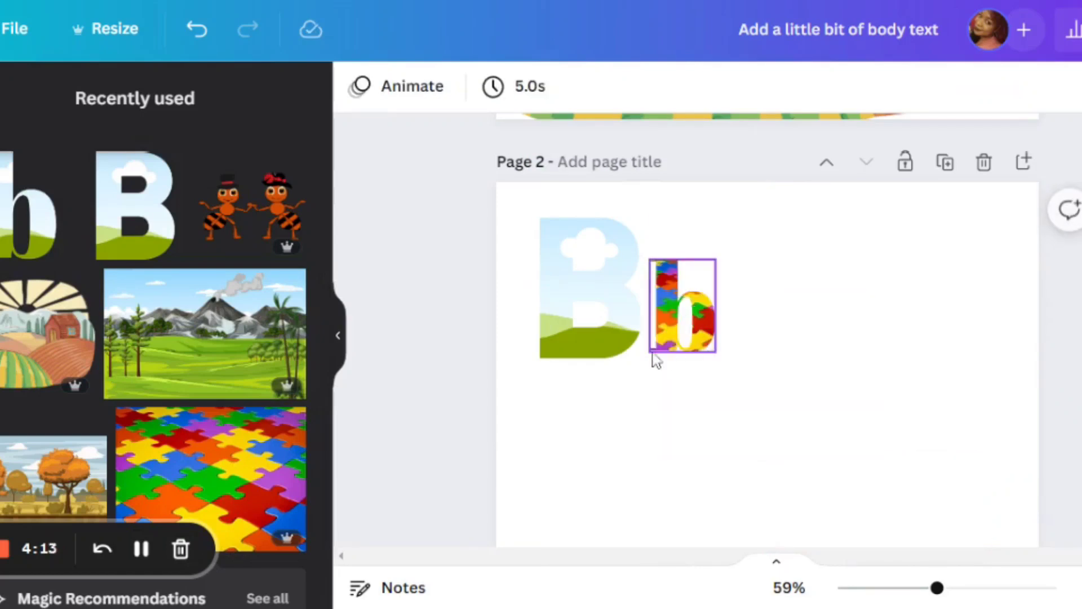
click(397, 389)
click(210, 466)
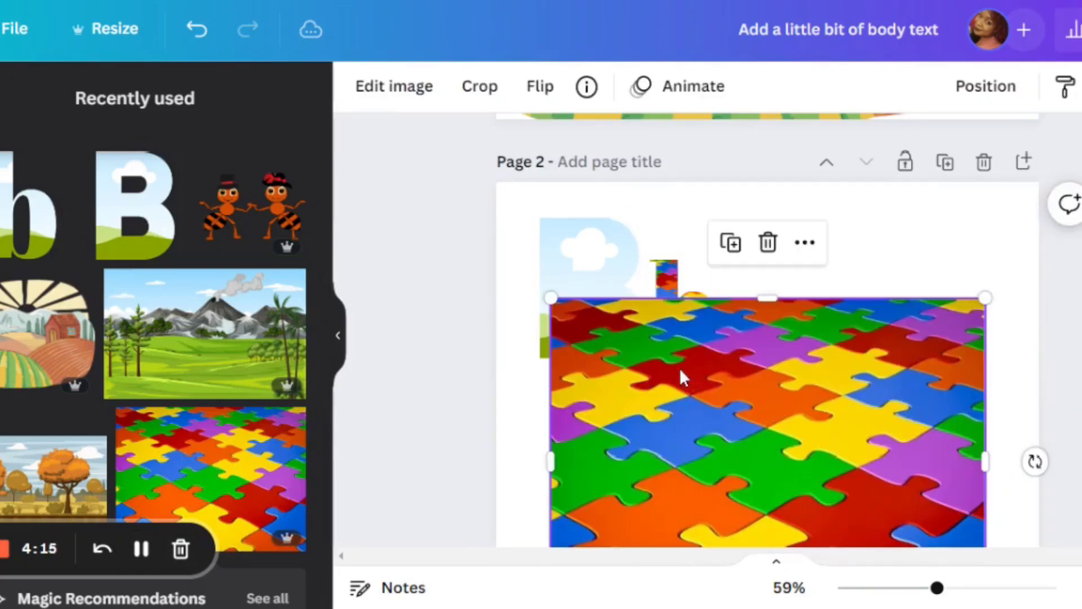
drag(747, 372, 767, 462)
drag(821, 509, 569, 274)
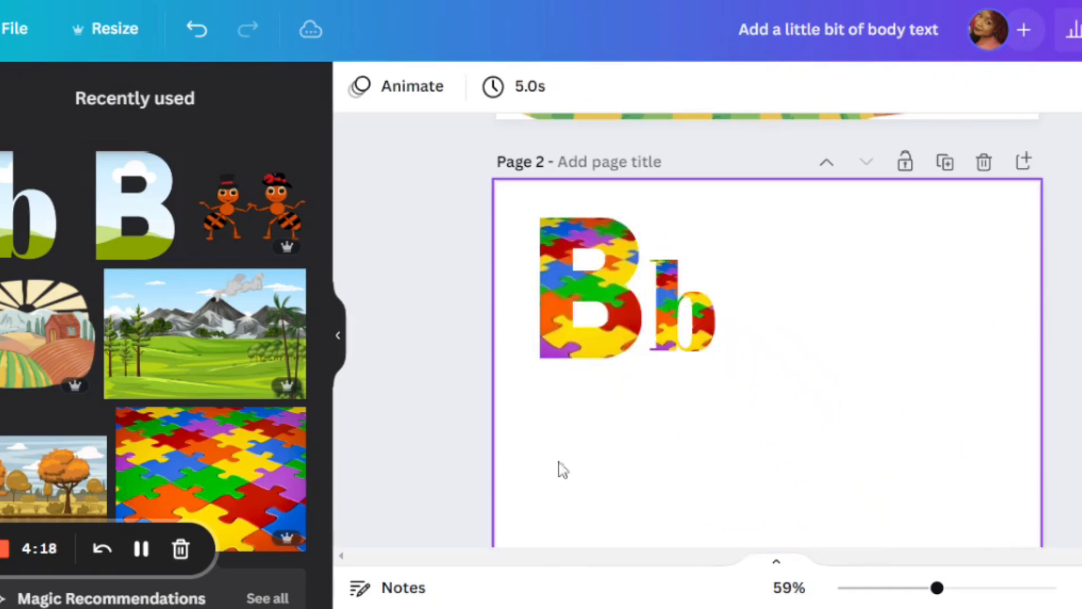
click(140, 549)
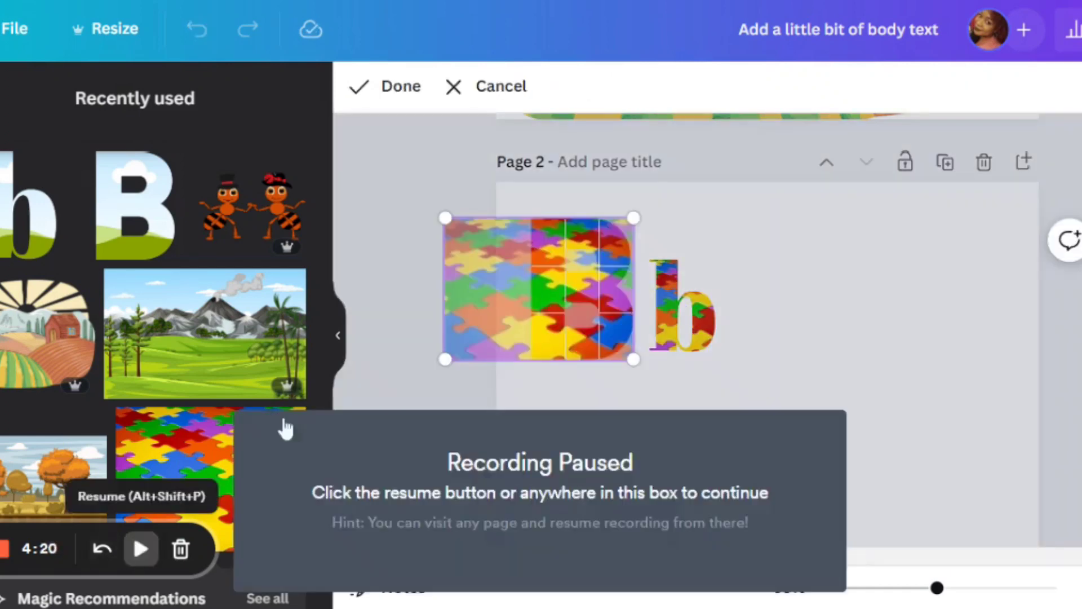
click(283, 428)
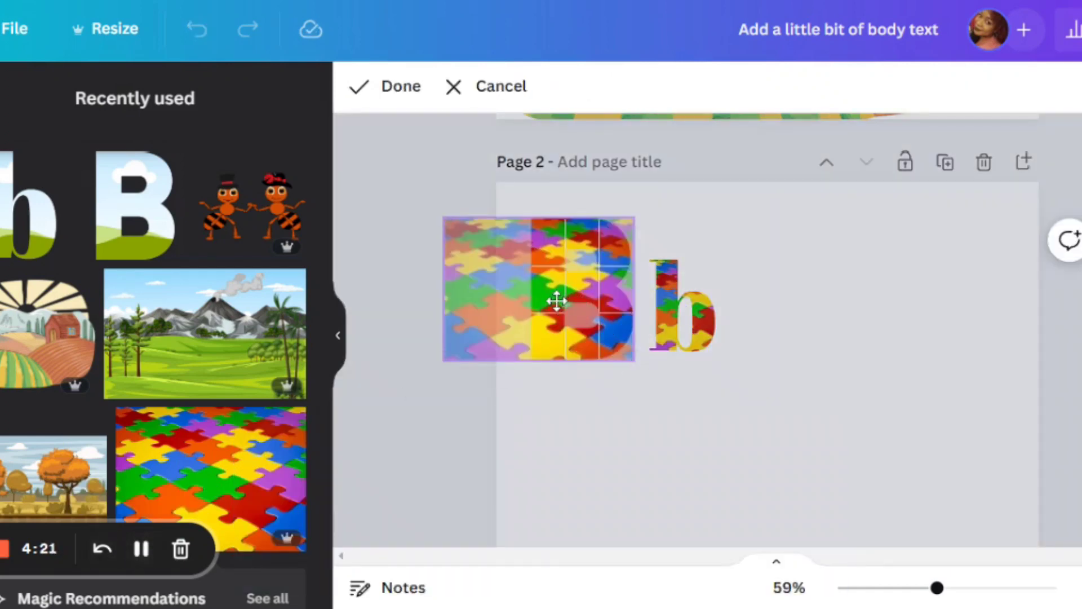
click(799, 353)
click(783, 353)
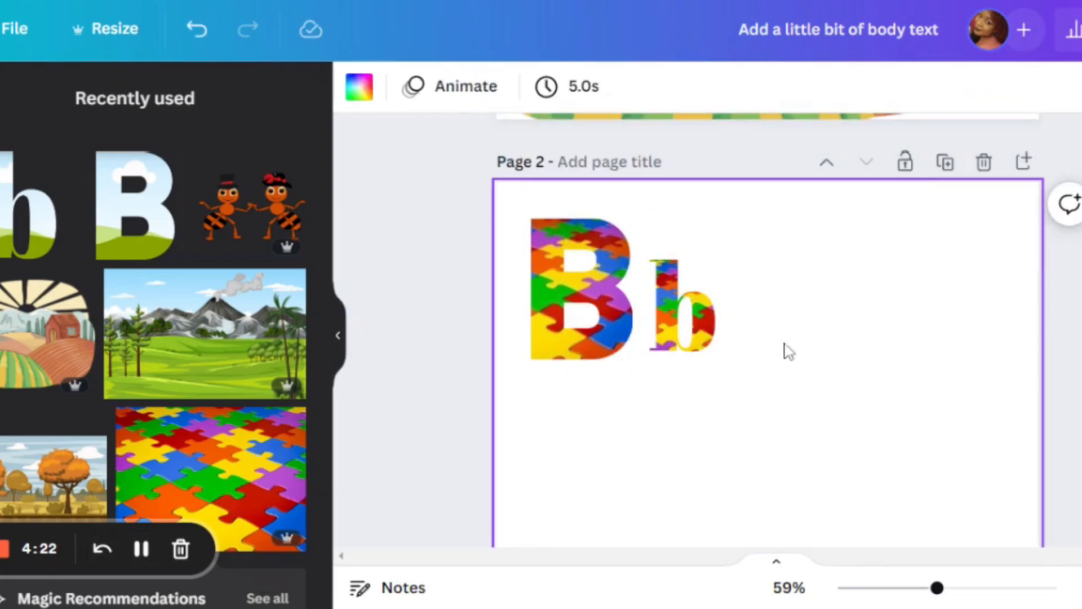
Reposition the puzzle fill inside the b and place the b beside the B.
click(688, 333)
double_click(678, 296)
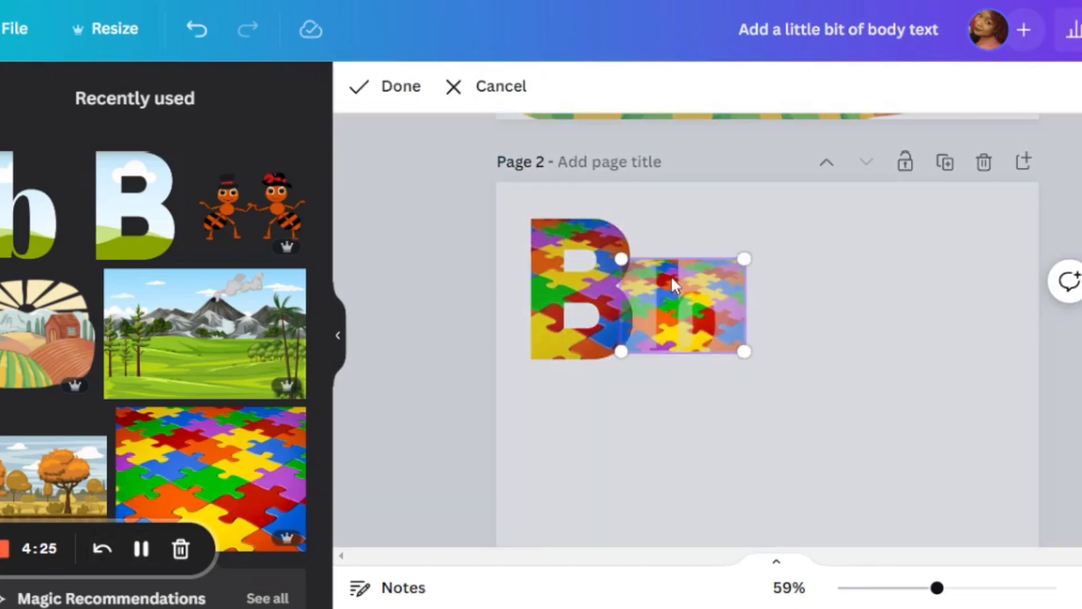
drag(670, 275, 685, 340)
click(894, 340)
click(877, 389)
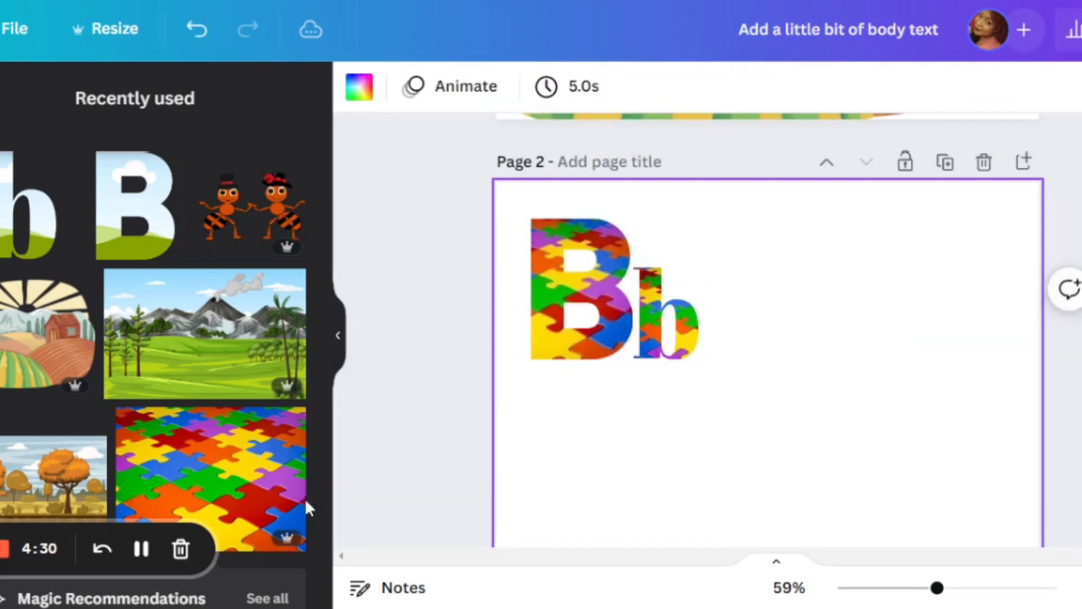
click(142, 548)
Search elements for 'bee' and add the cartoon bee on a branch at the lower right.
click(141, 548)
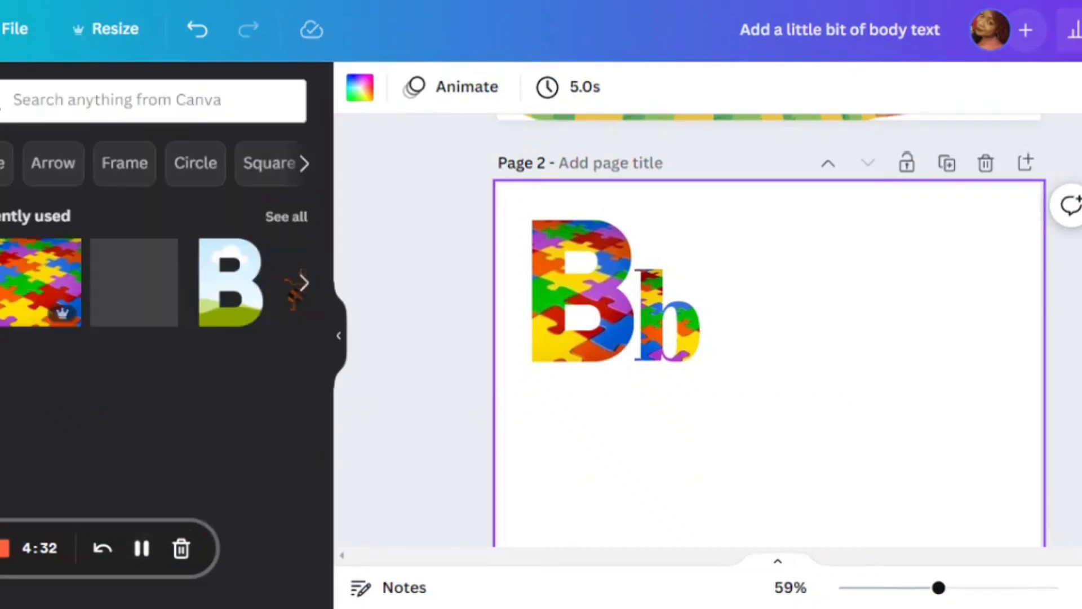
click(113, 99)
text(bee)
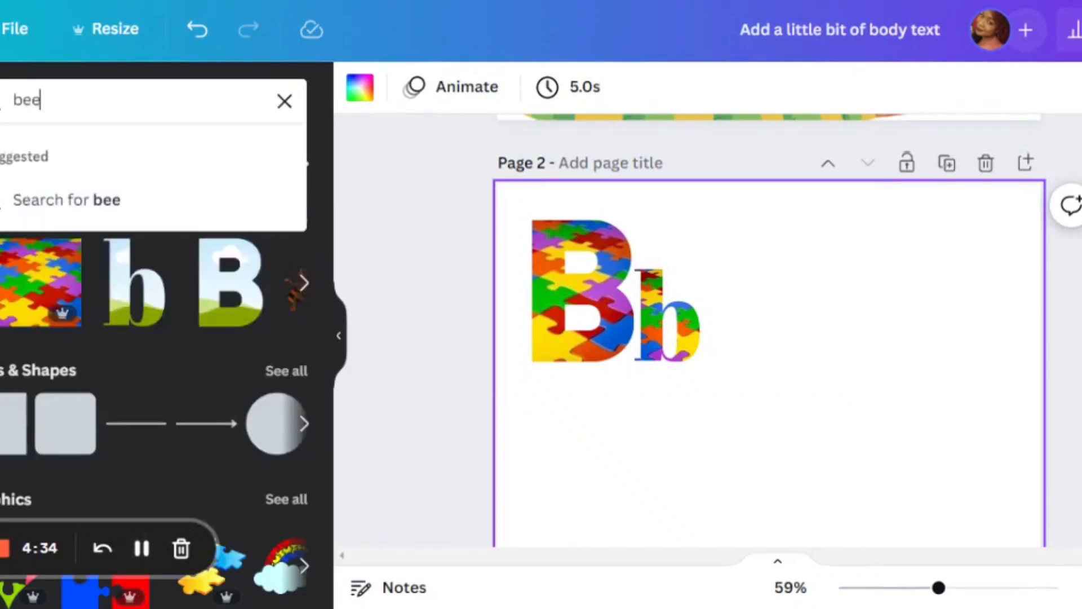
key(Return)
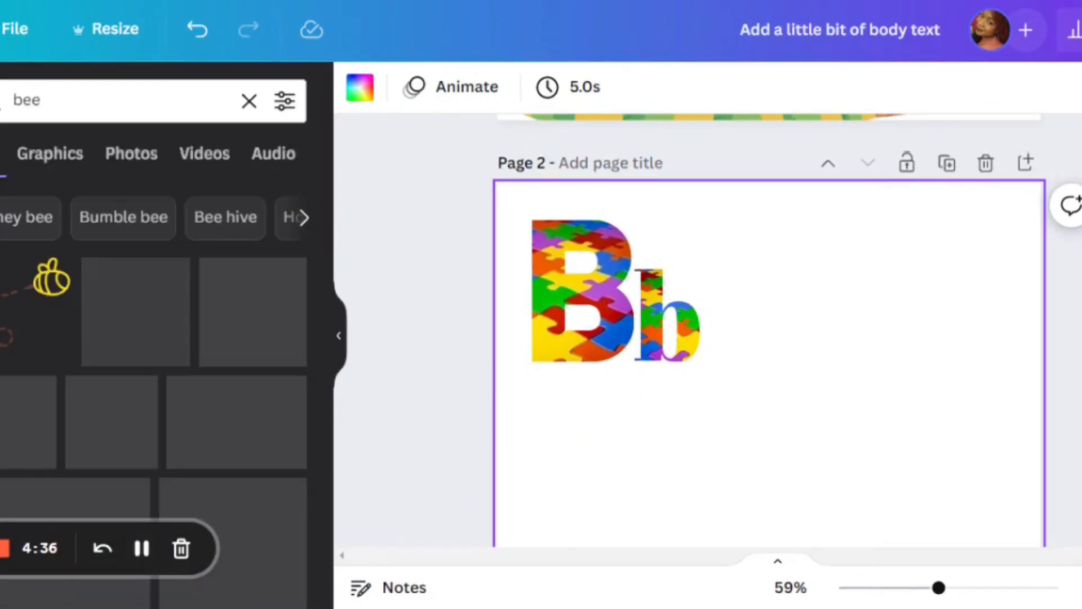
scroll(276, 361, down, 10)
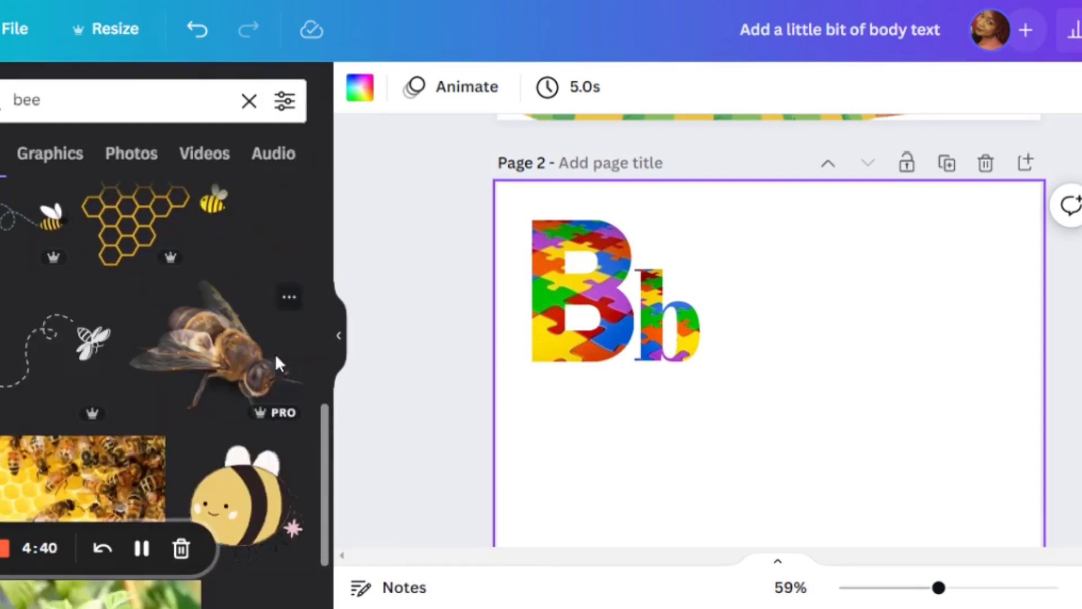
click(141, 548)
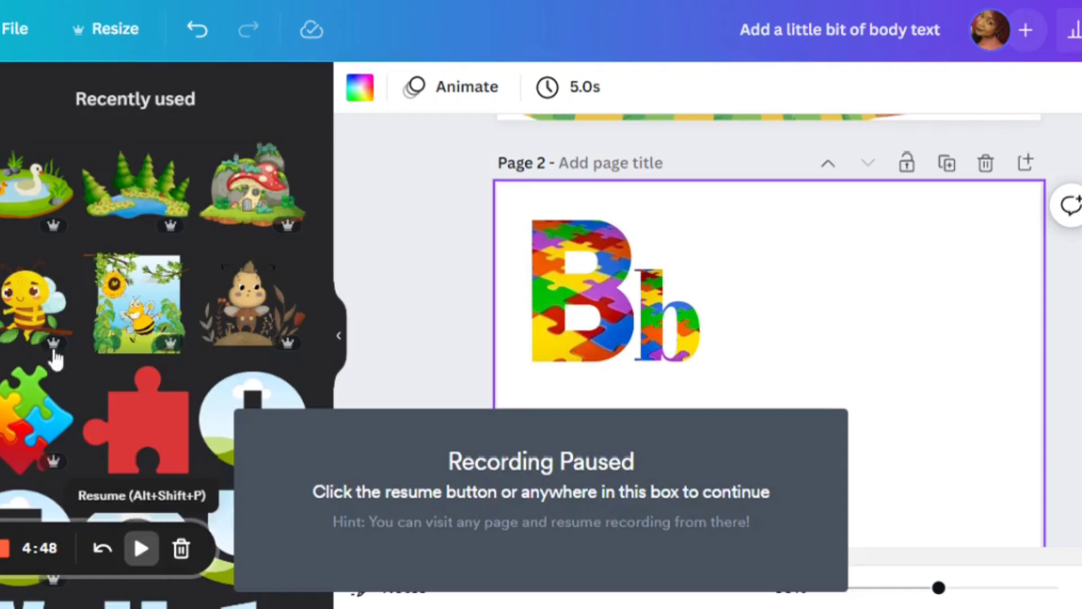
click(141, 548)
click(25, 302)
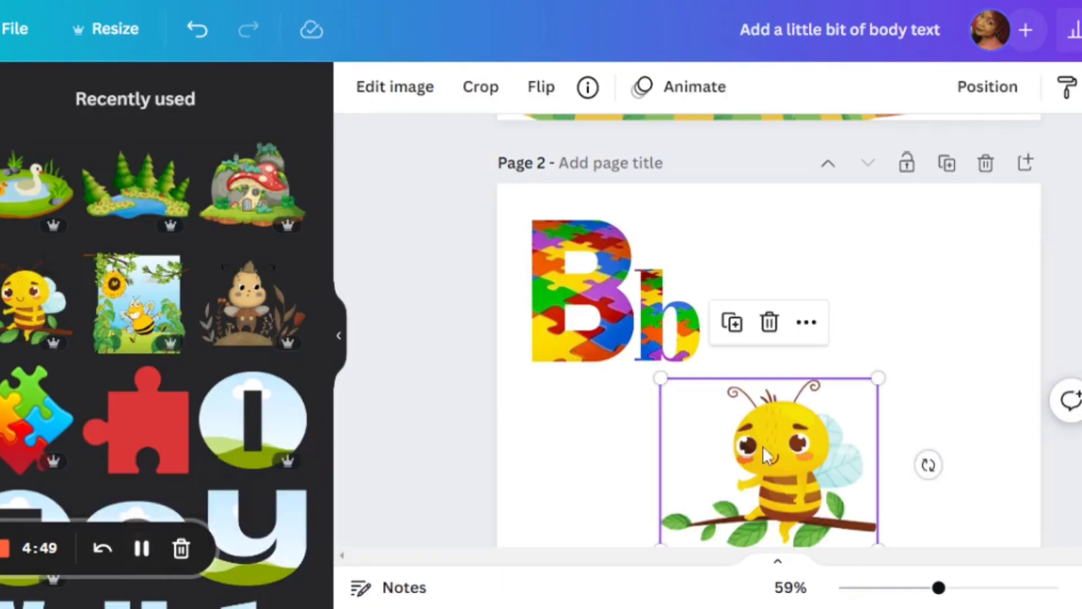
drag(773, 454, 869, 447)
drag(156, 345, 140, 335)
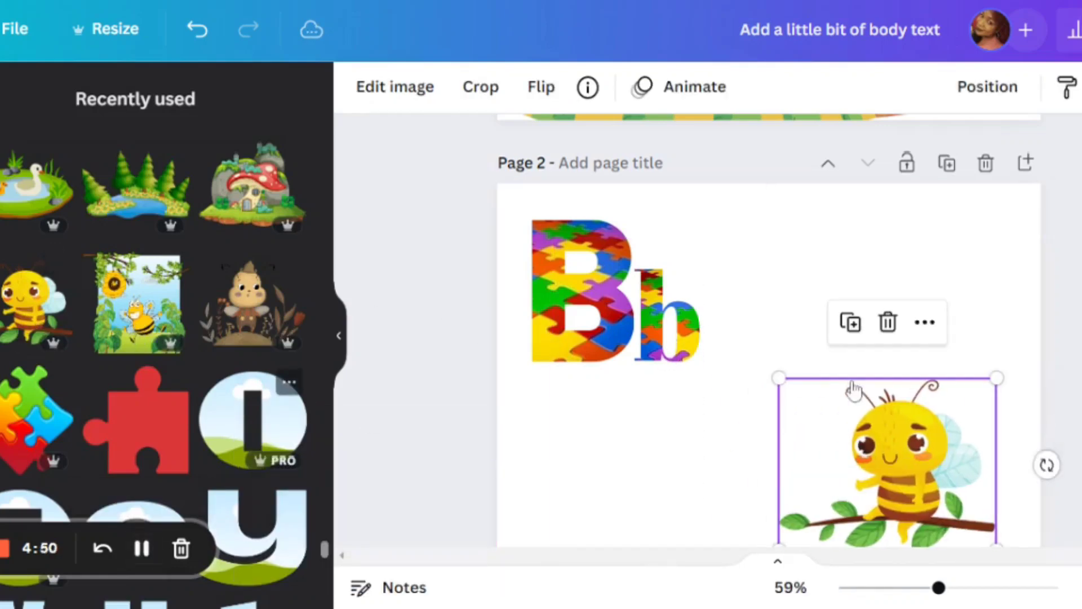
Remove the trial bee-and-hive scene and enlarge the bee to fill the lower right.
drag(733, 424, 761, 280)
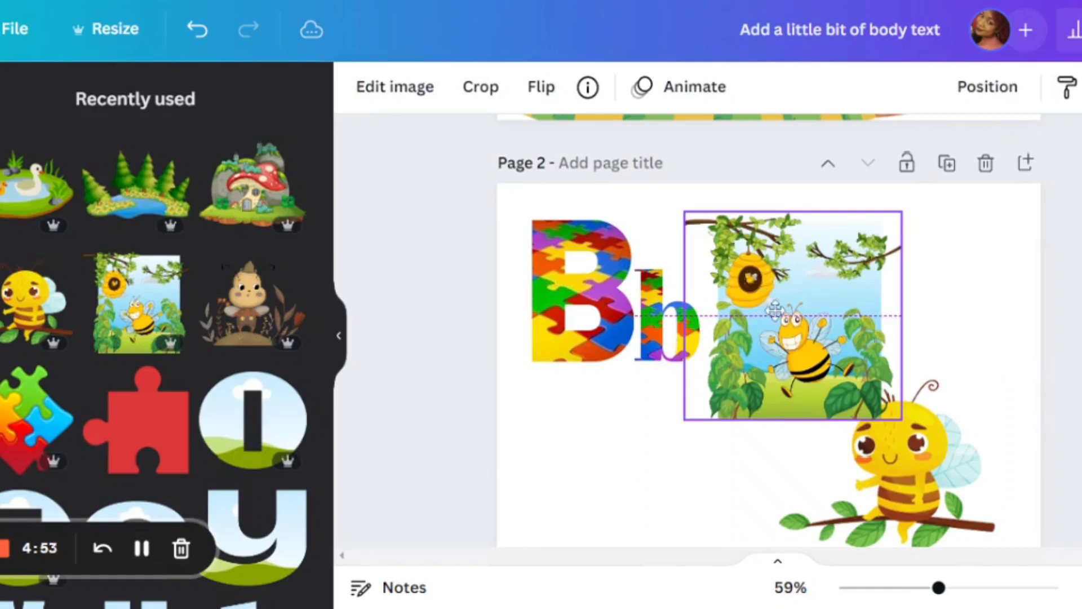
drag(823, 351, 823, 349)
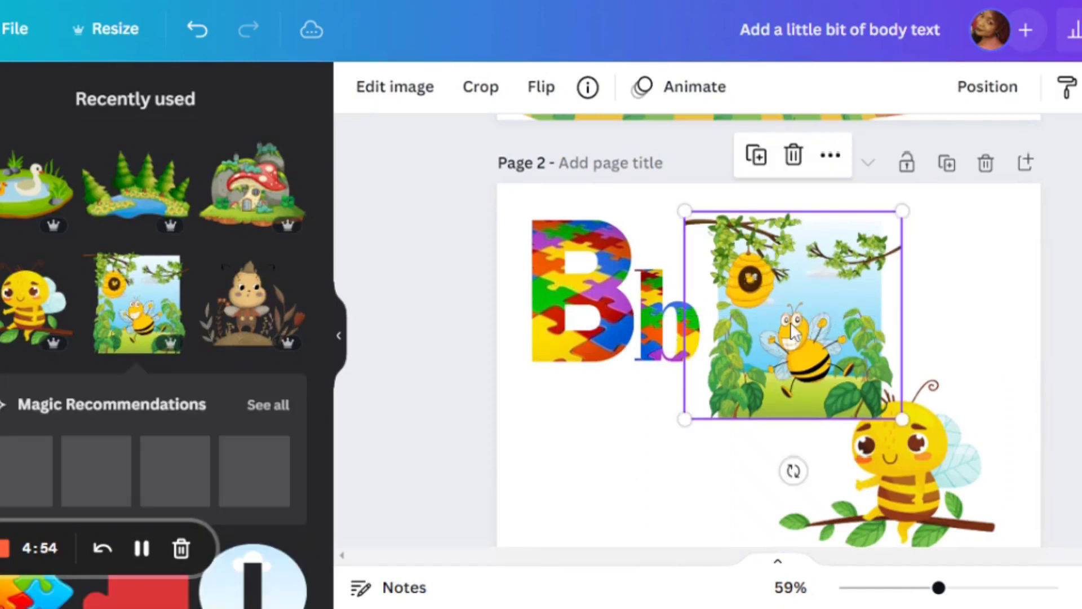
click(793, 156)
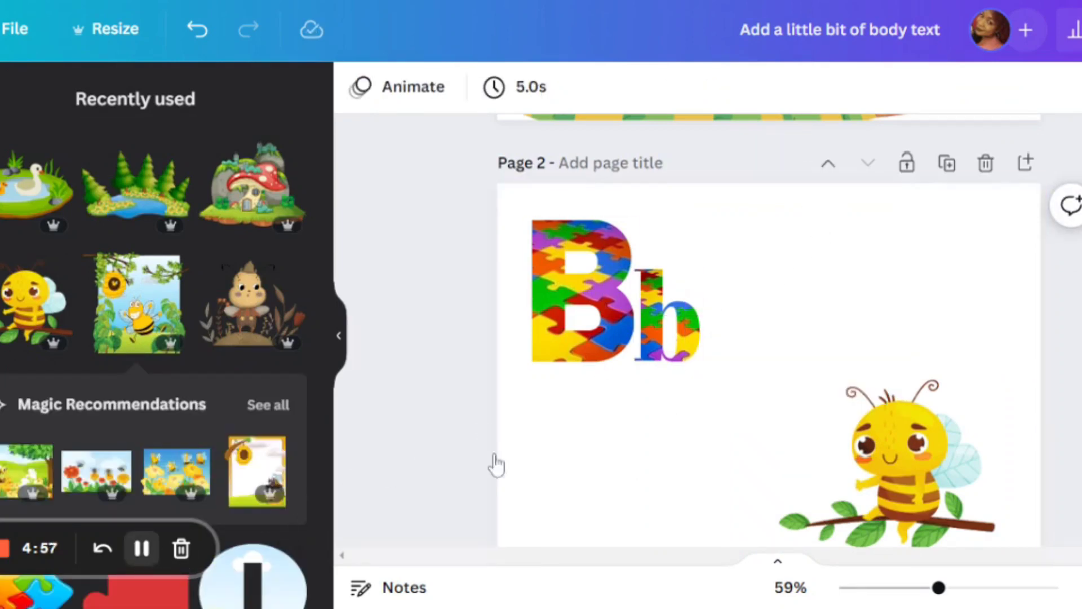
click(886, 473)
scroll(908, 462, down, 5)
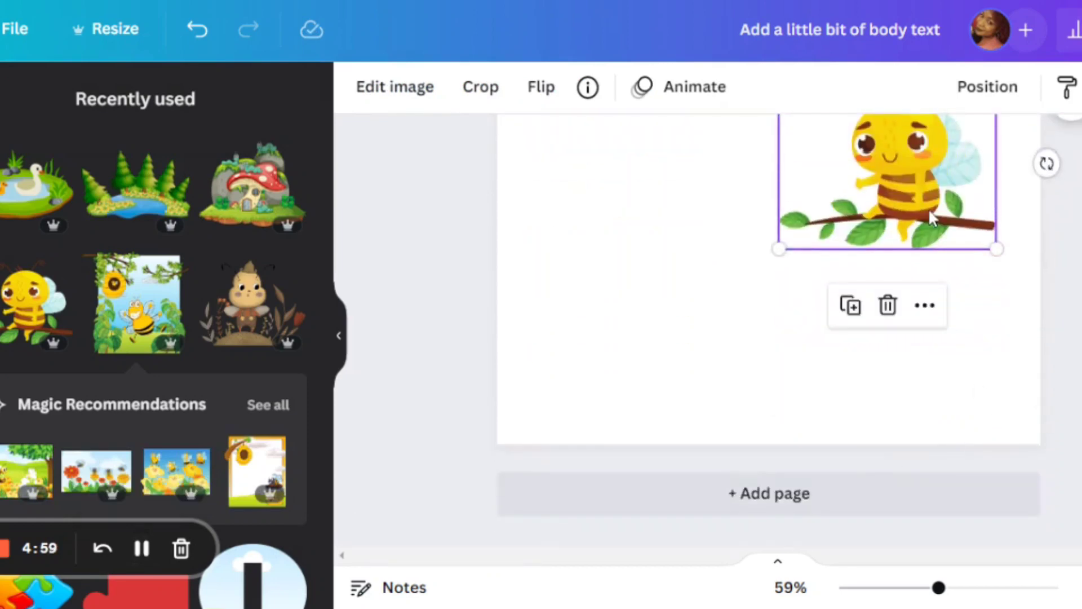
drag(929, 208, 906, 267)
drag(974, 340, 1077, 486)
Zoom to 73% and colour the first B of 'B is for Bees they buzz in the trees' yellow.
click(142, 548)
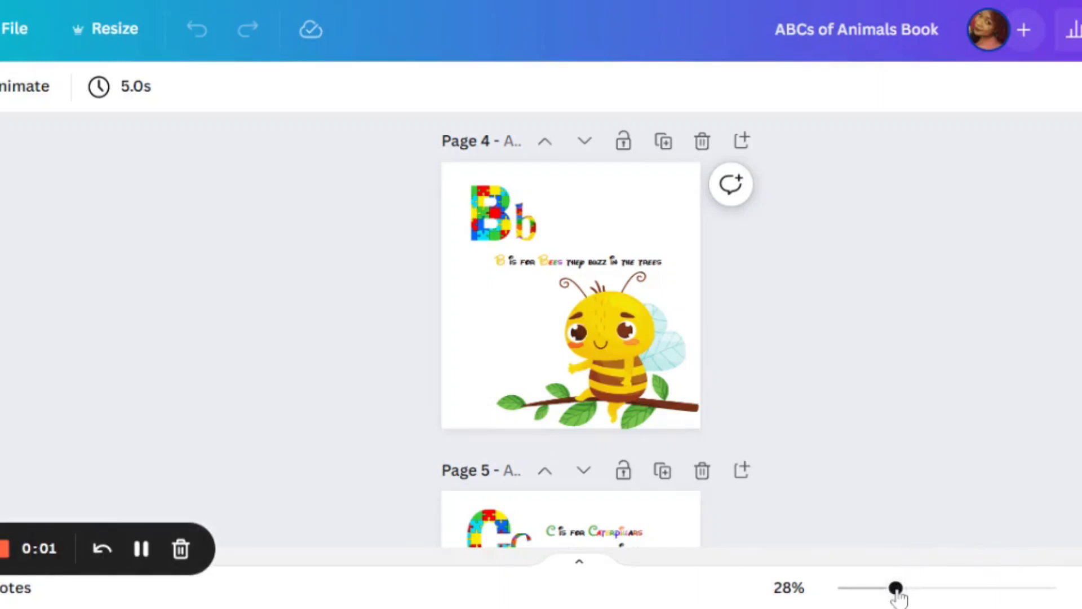
drag(897, 588, 950, 588)
scroll(892, 407, up, 3)
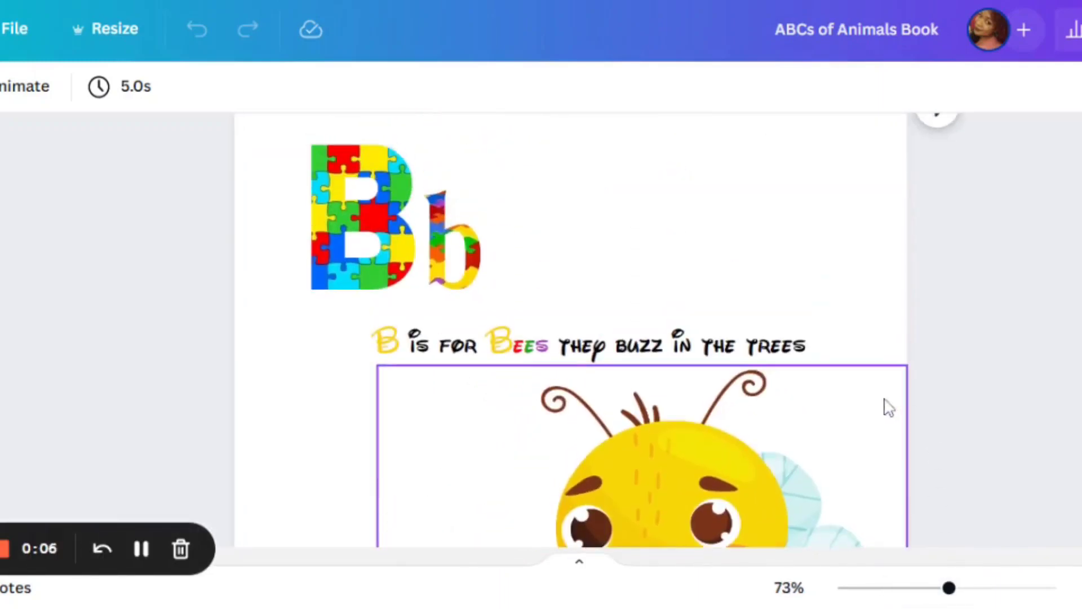
double_click(523, 356)
click(400, 341)
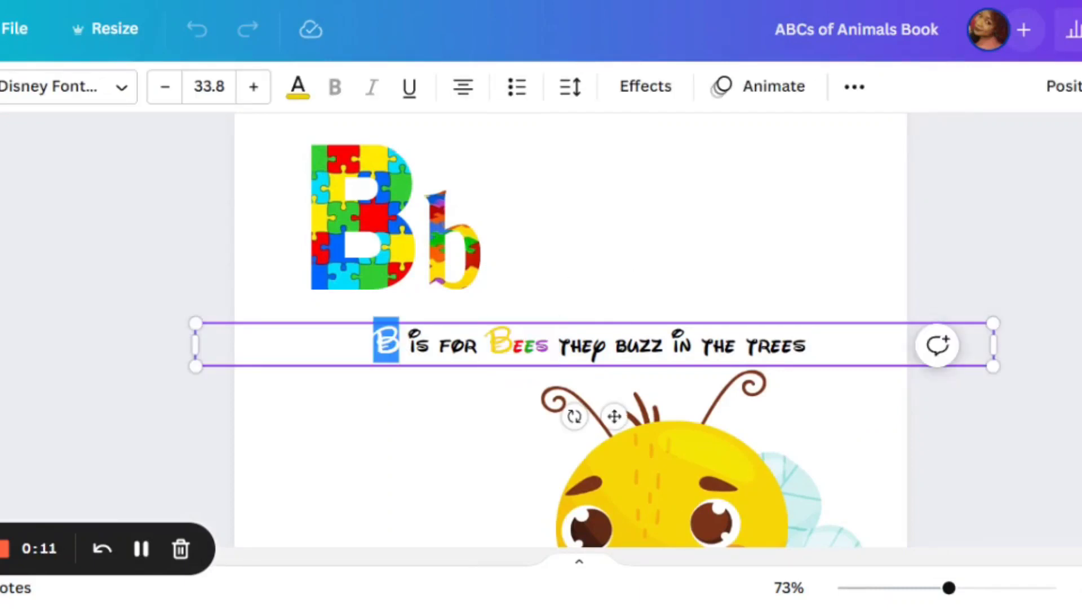
click(303, 94)
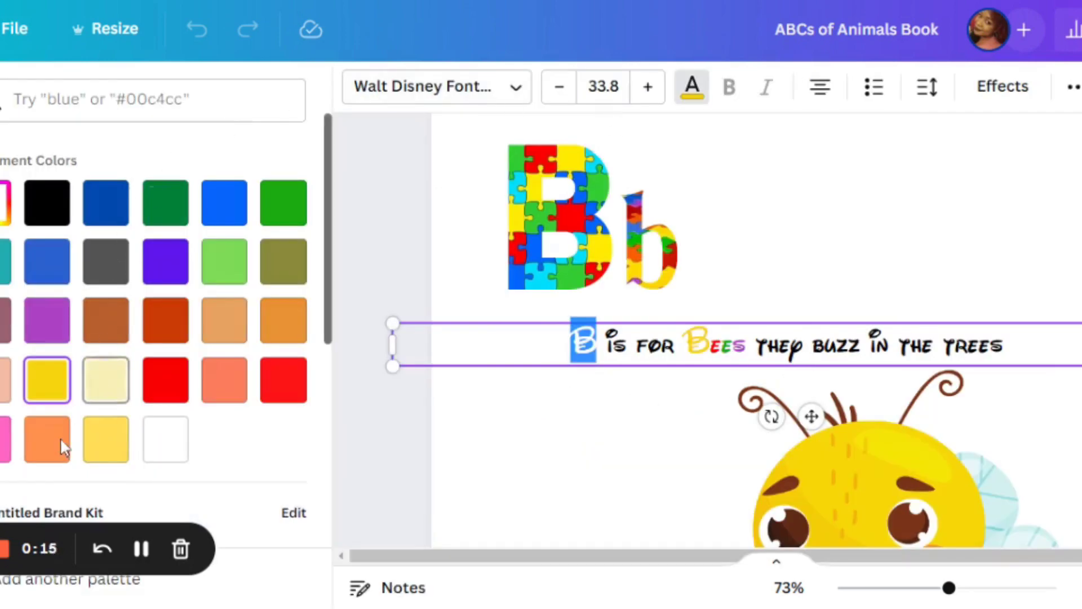
click(48, 380)
key(Escape)
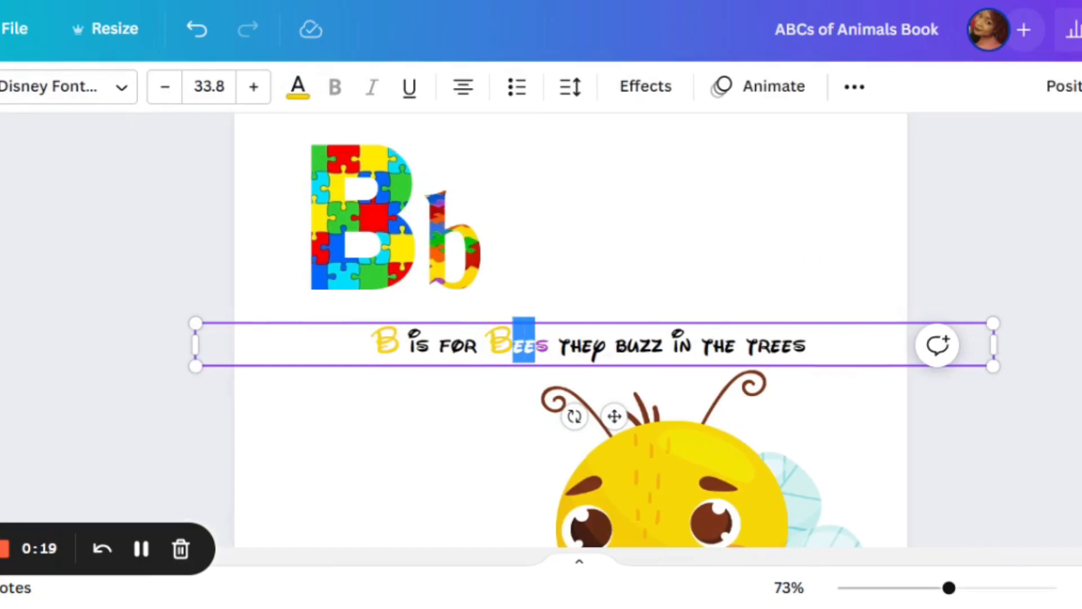
click(902, 382)
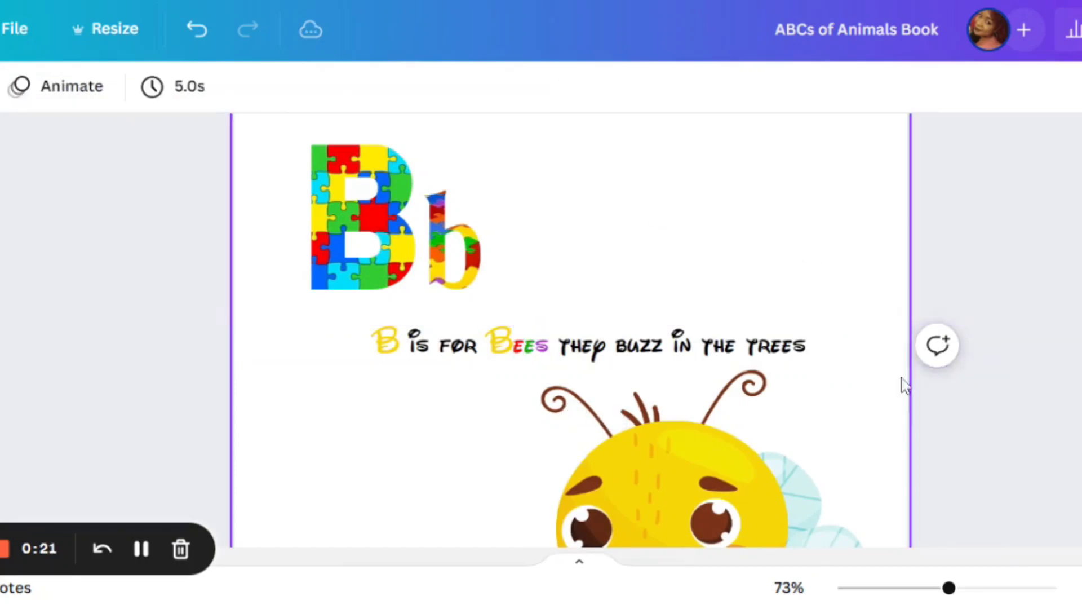
scroll(879, 353, down, 5)
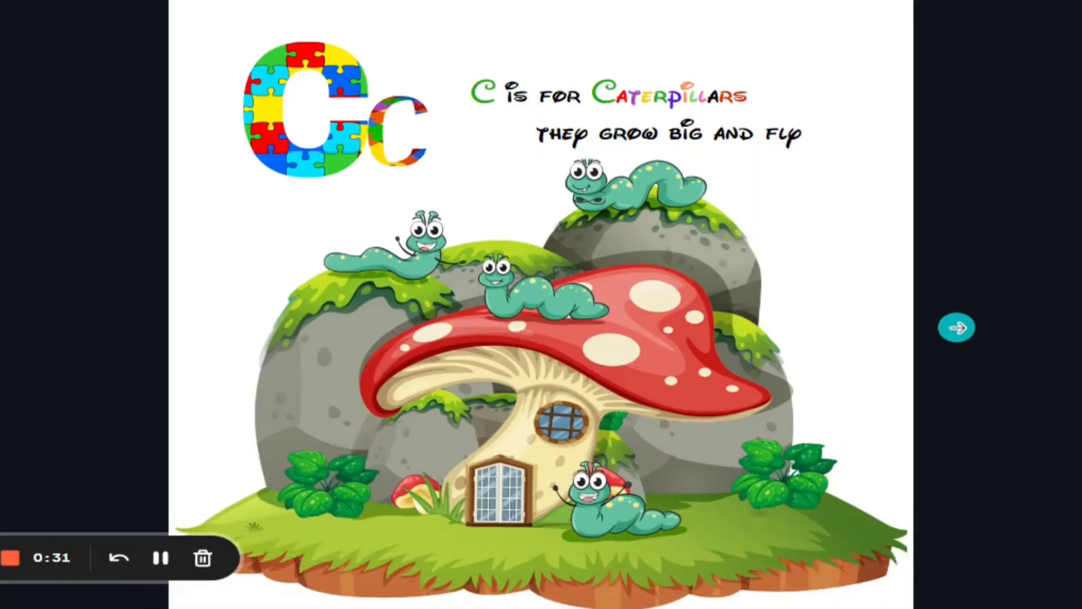
key(Right)
click(958, 328)
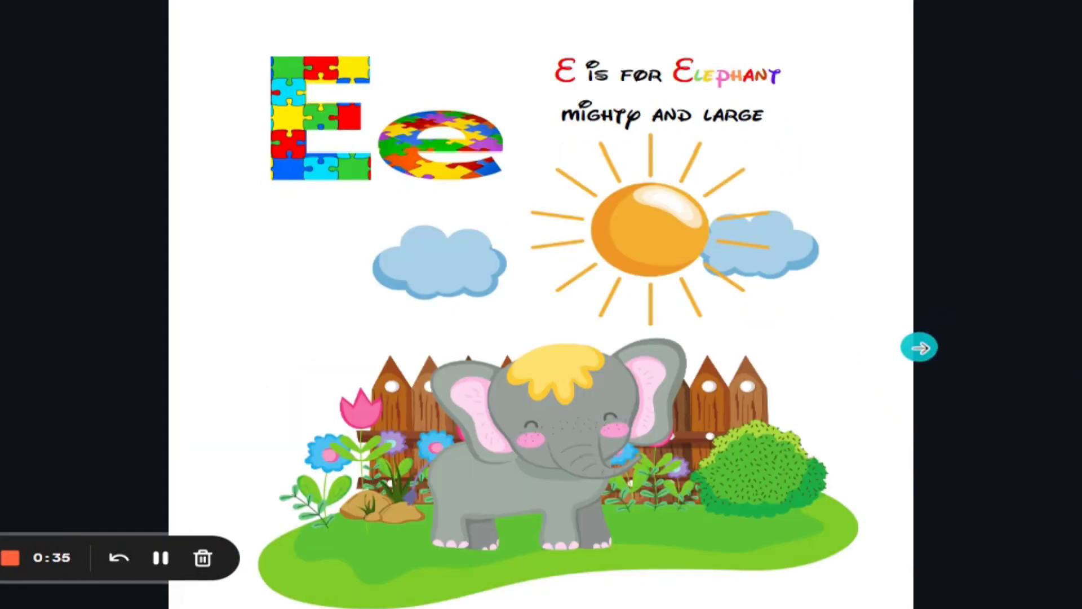
click(920, 347)
click(978, 331)
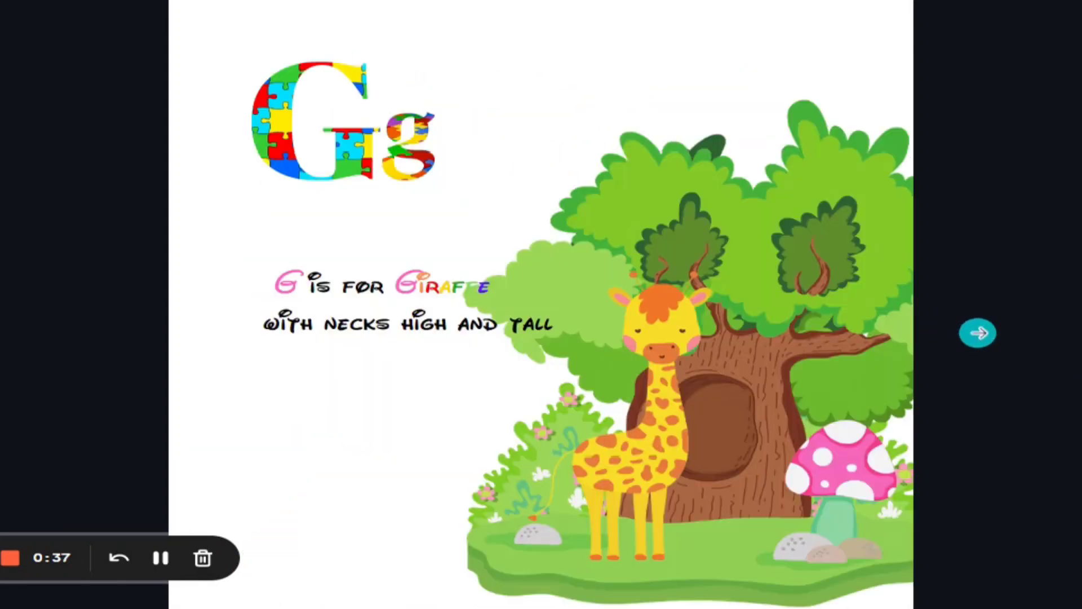
click(979, 336)
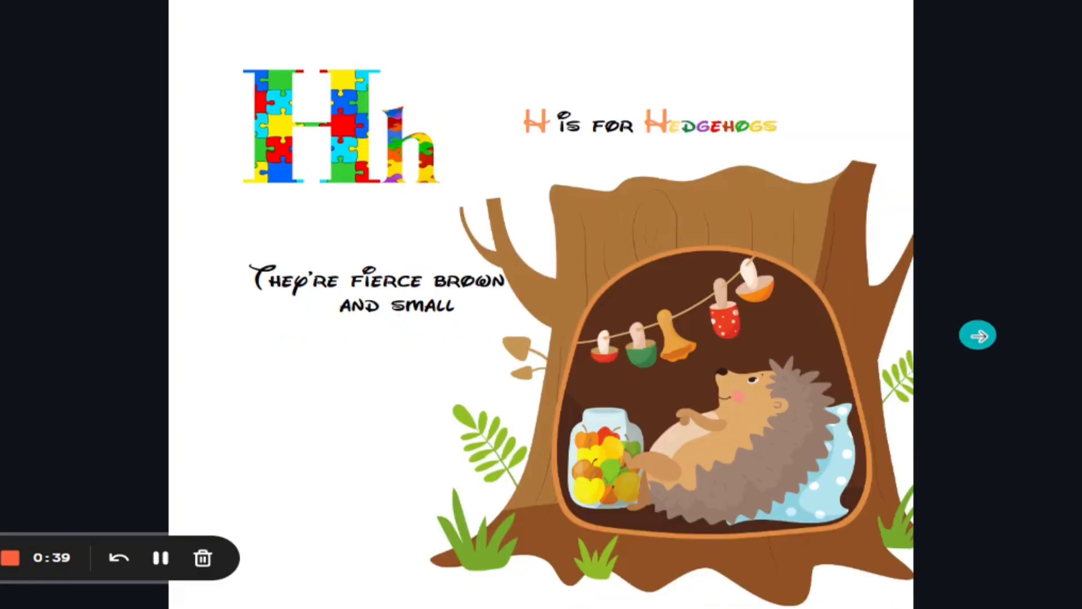
click(977, 336)
click(979, 336)
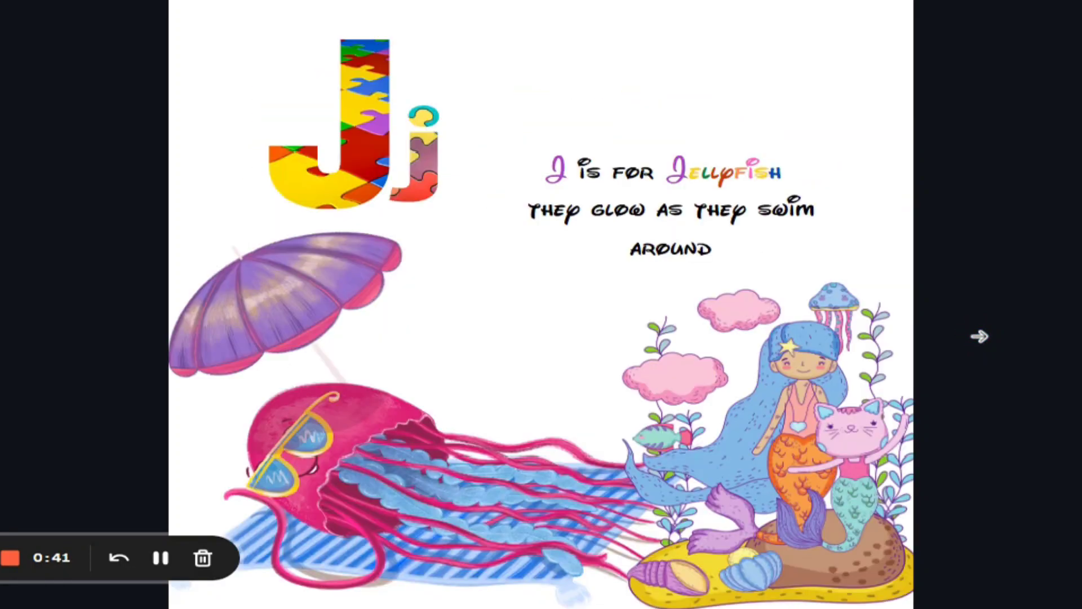
key(Right)
key(Right)
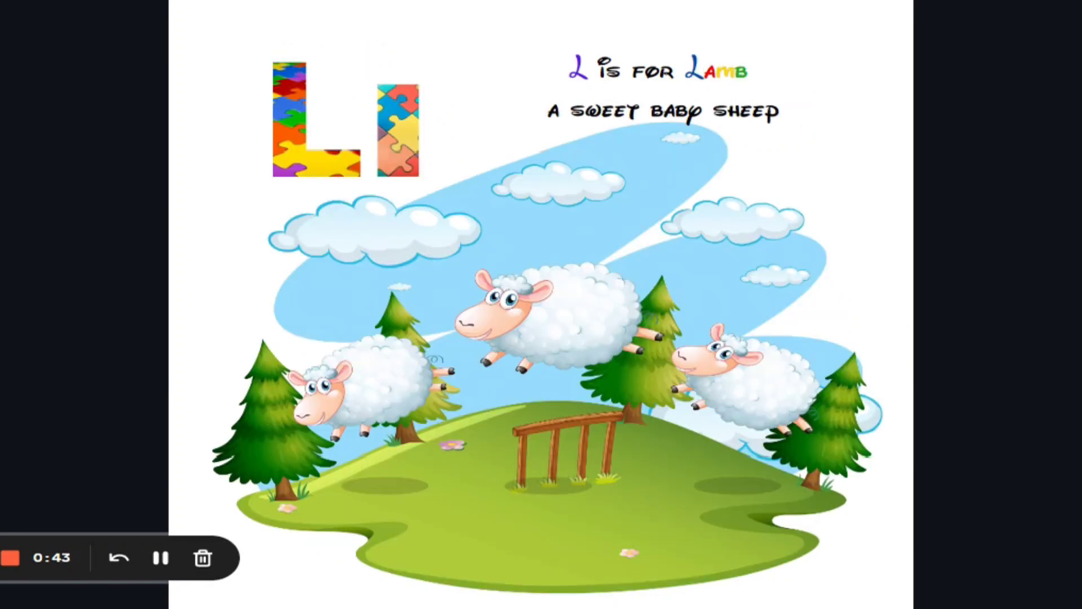
key(Right)
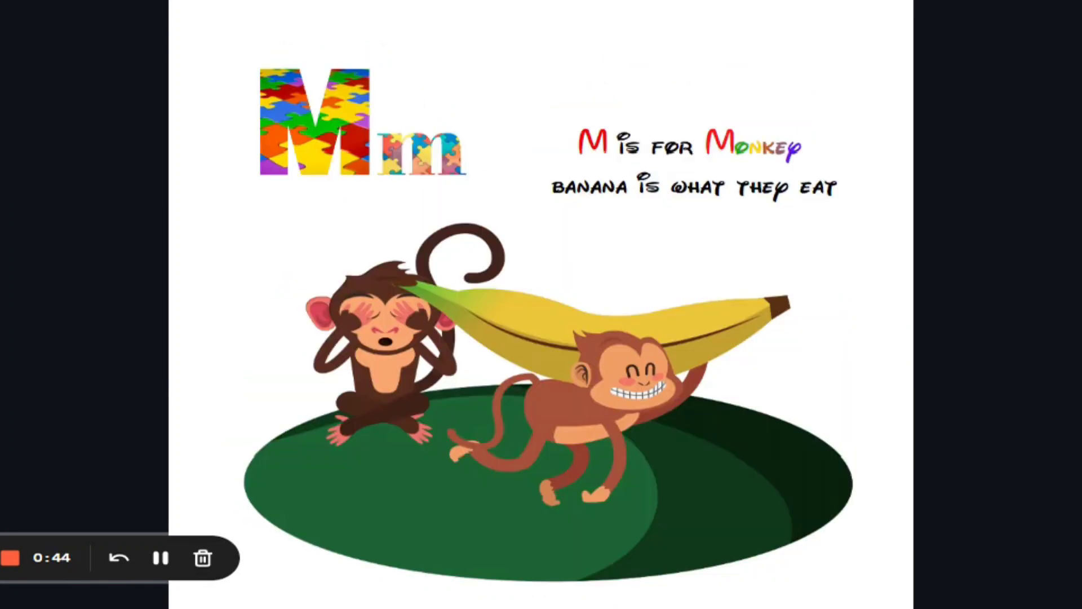
key(Right)
click(905, 362)
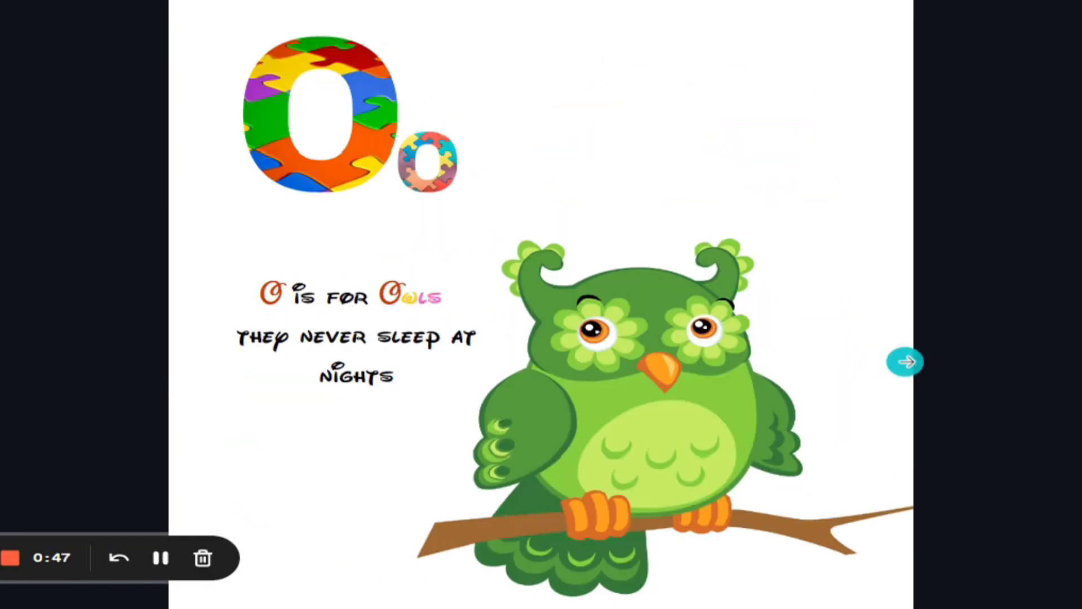
key(Right)
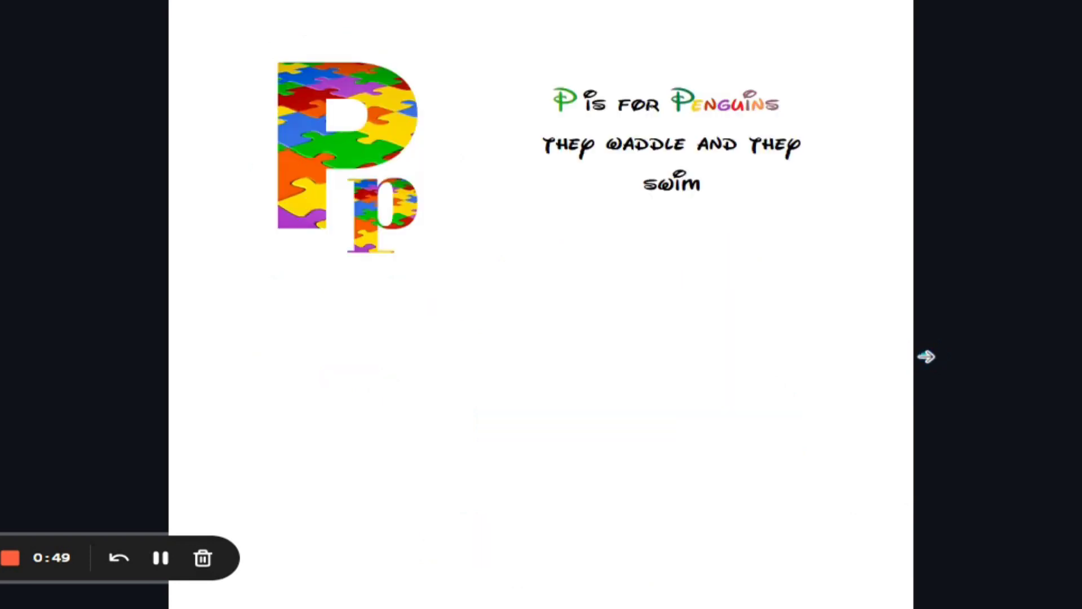
click(926, 356)
click(926, 356)
click(927, 356)
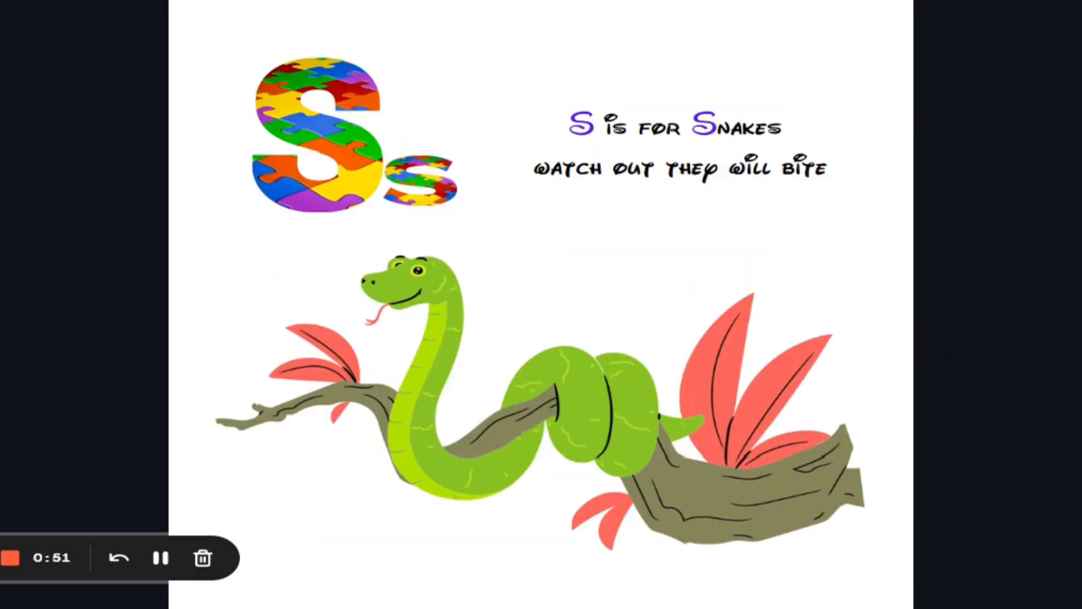
key(Right)
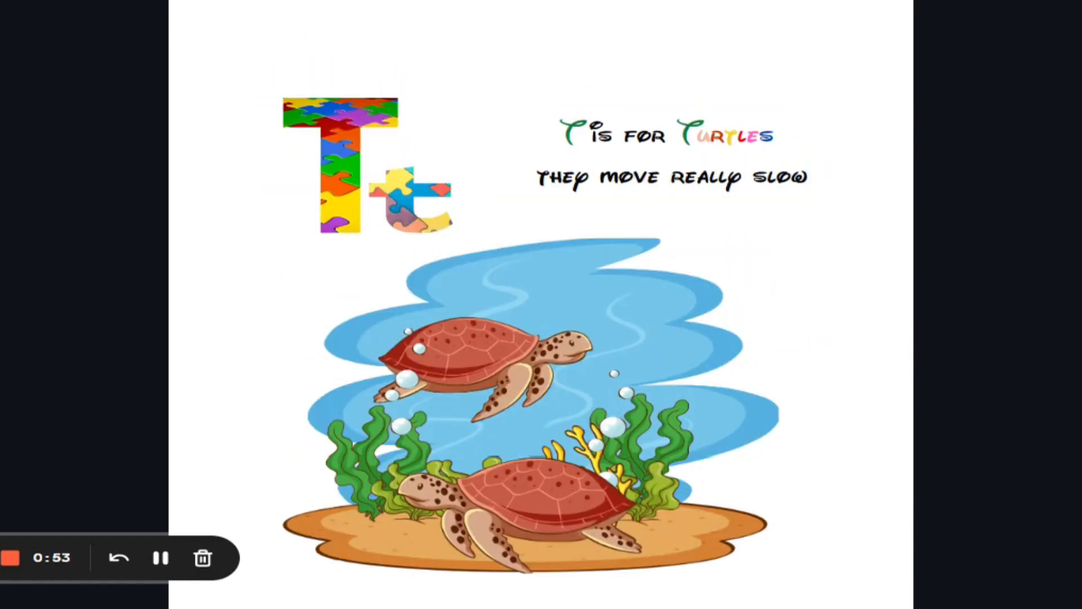
key(Right)
key(Right)
key(Right)
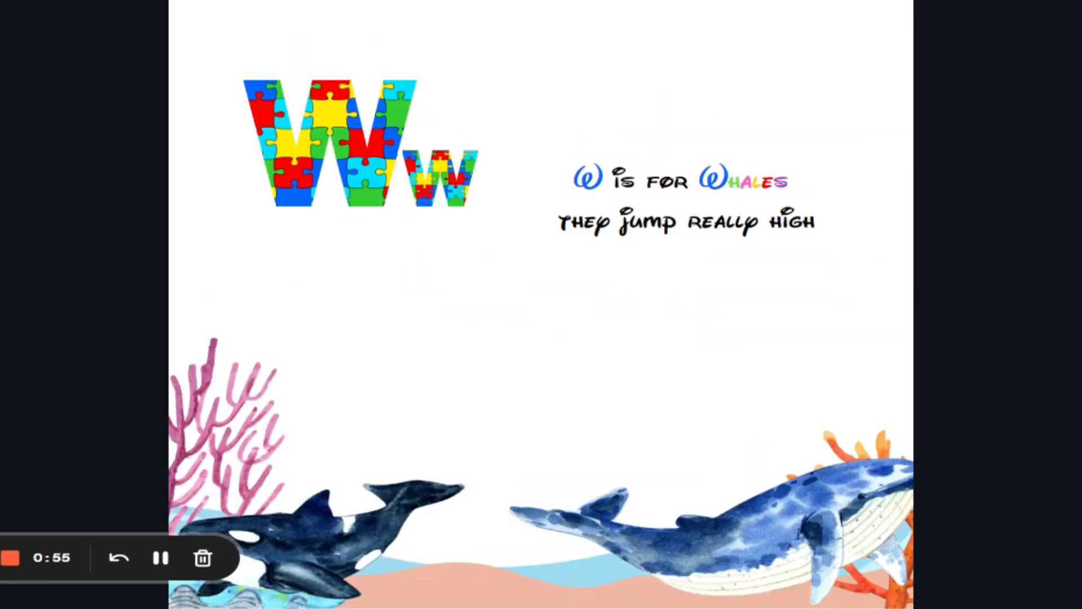
key(Right)
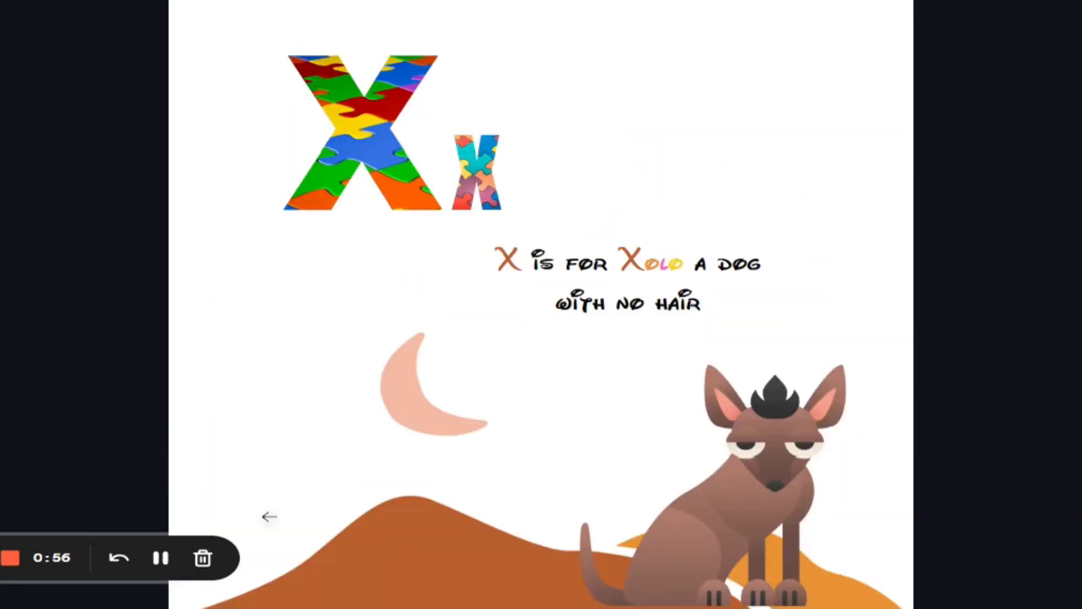
key(Right)
key(Right)
key(Escape)
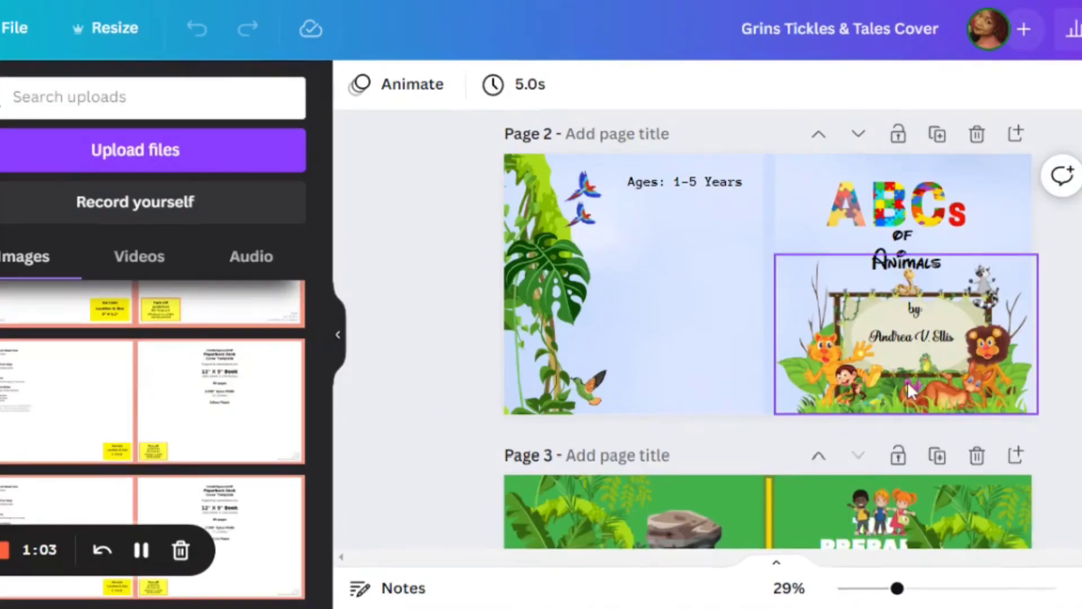
Zoom the cover spread to 49% and collapse the Uploads panel.
scroll(819, 374, up, 1)
scroll(919, 510, down, 2)
scroll(920, 510, up, 2)
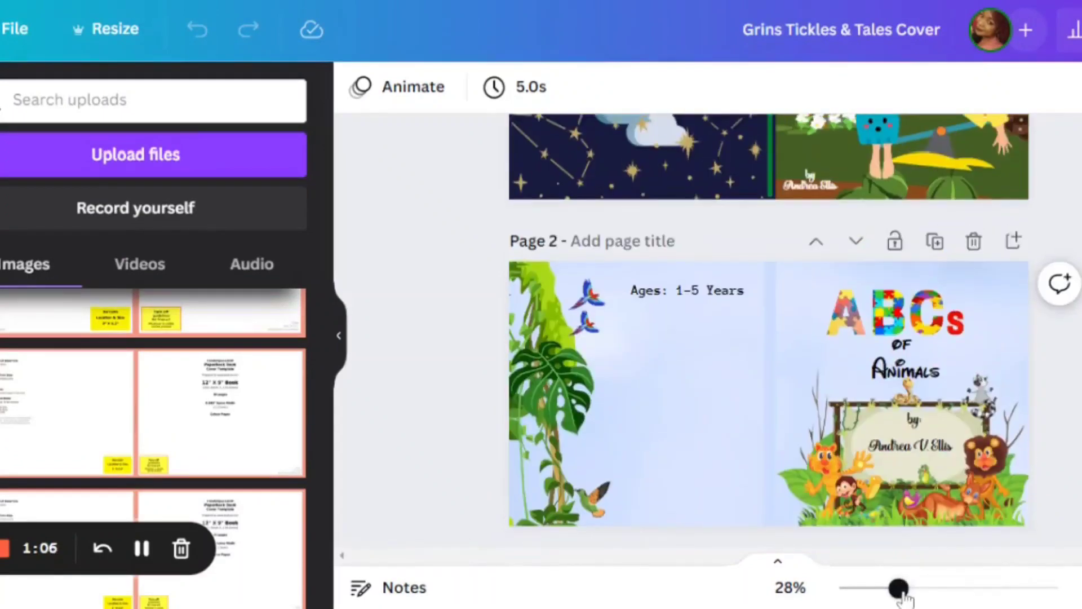
drag(899, 588, 927, 588)
scroll(776, 410, down, 1)
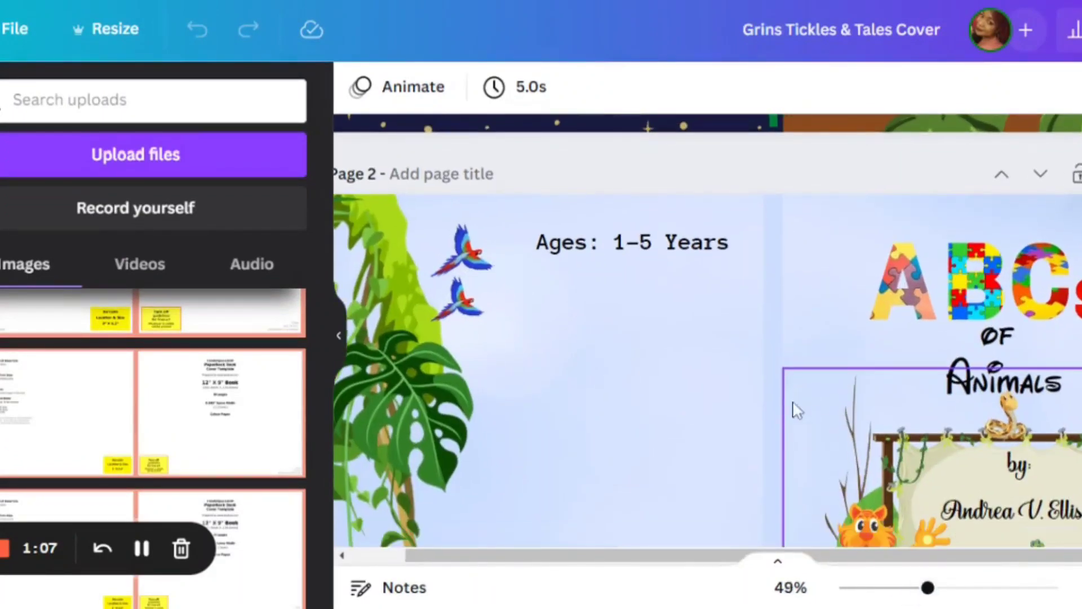
scroll(777, 410, down, 2)
click(339, 337)
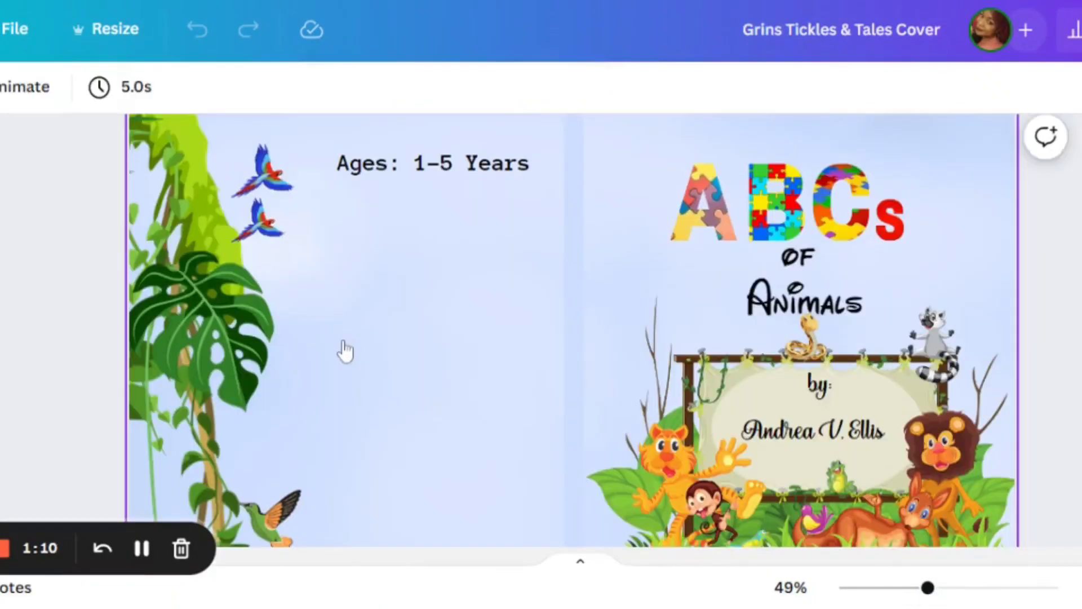
click(8, 31)
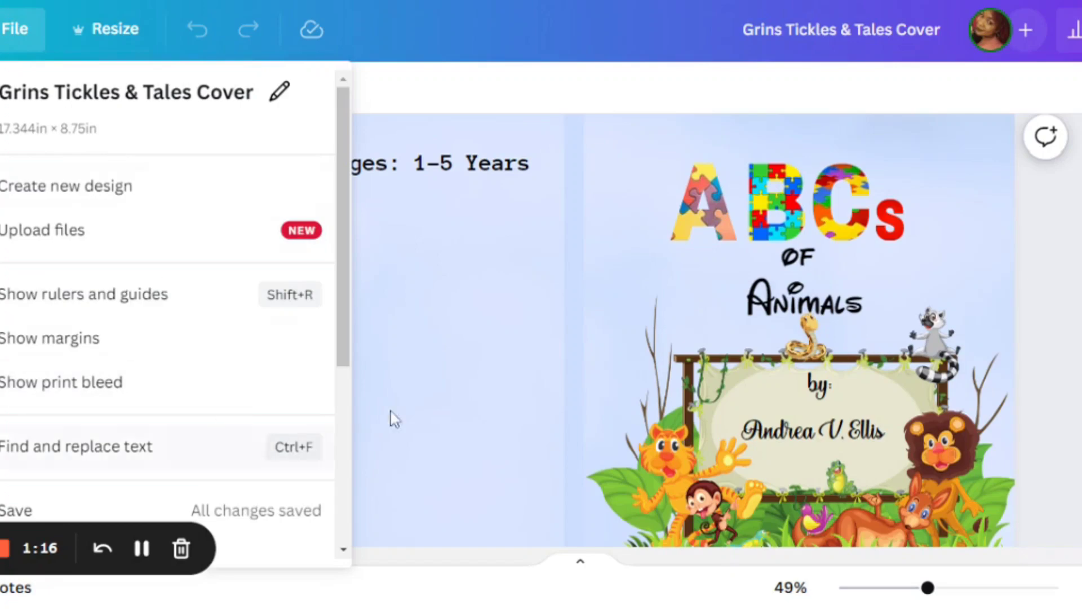
click(516, 336)
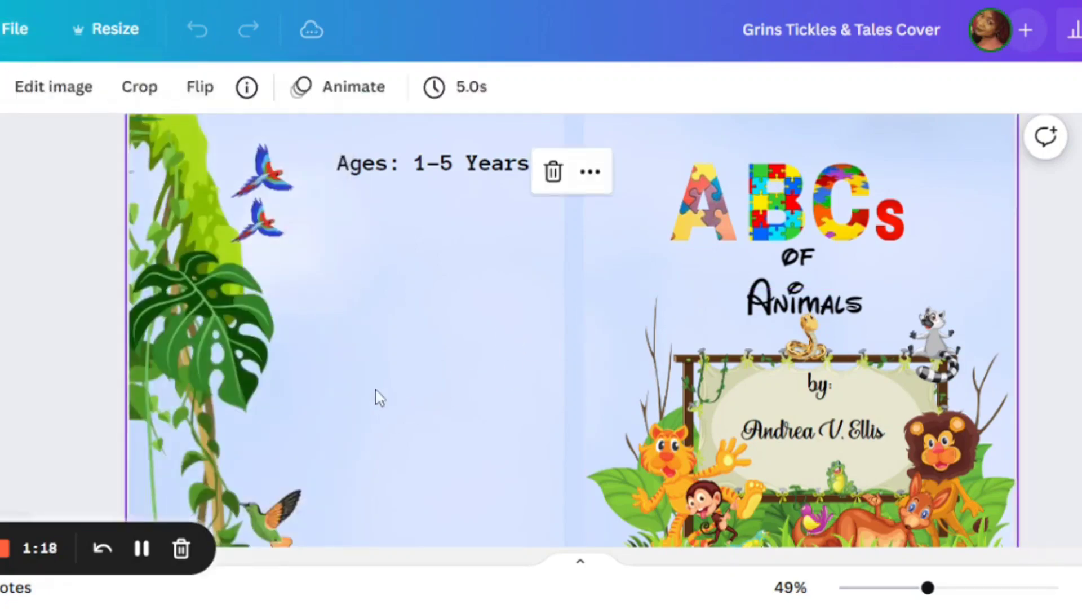
scroll(428, 418, down, 6)
scroll(428, 418, up, 4)
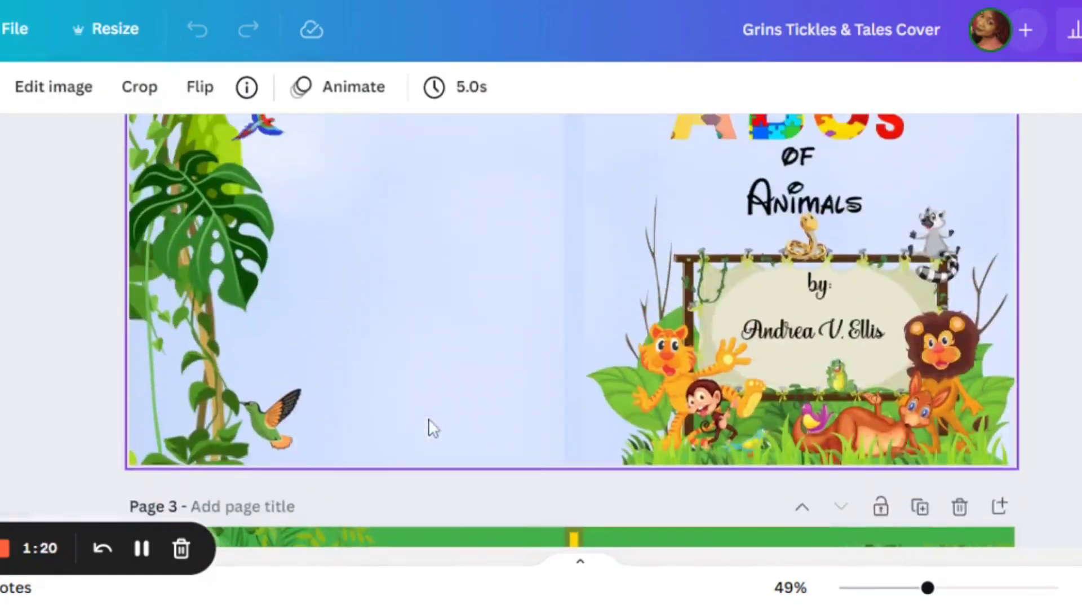
Nudge the jungle vine artwork along the back cover's left edge.
click(203, 341)
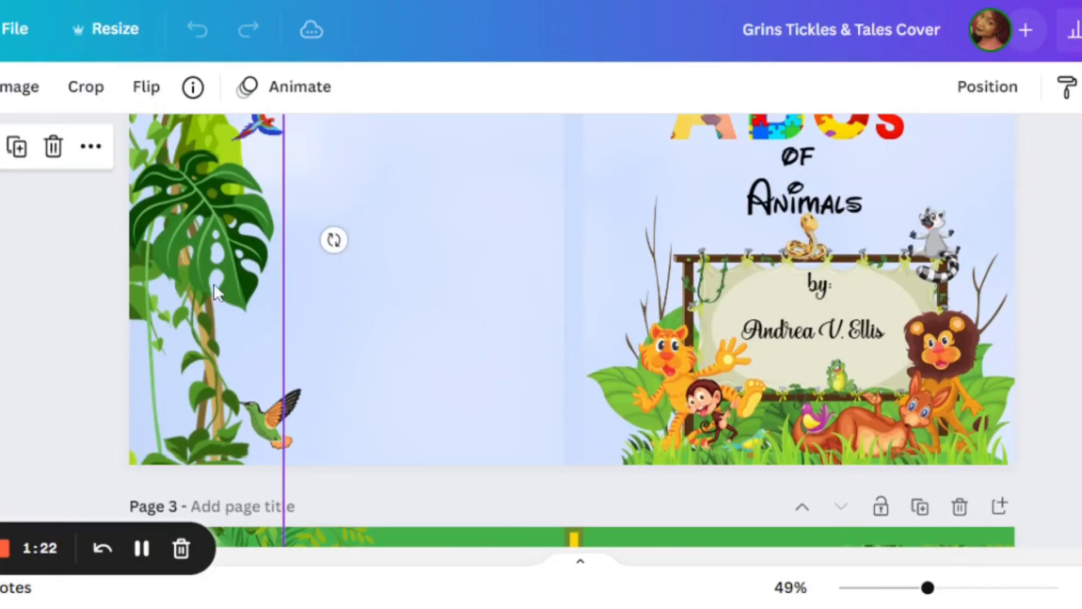
click(418, 306)
click(217, 317)
drag(326, 313, 205, 326)
Move the hummingbird to a new spot on the back cover.
click(281, 442)
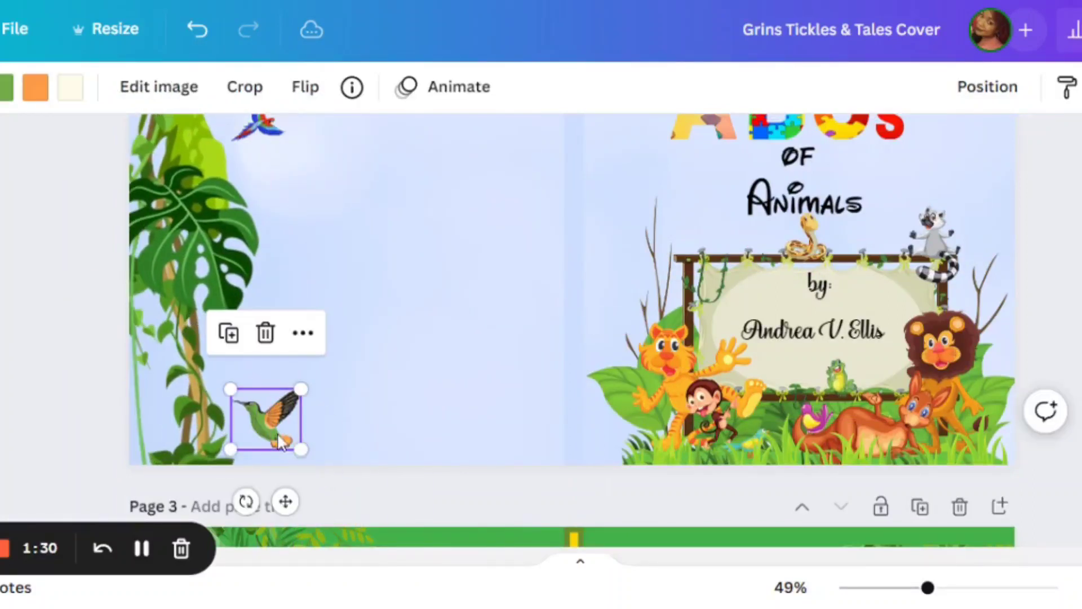
drag(301, 417, 236, 466)
scroll(553, 394, up, 7)
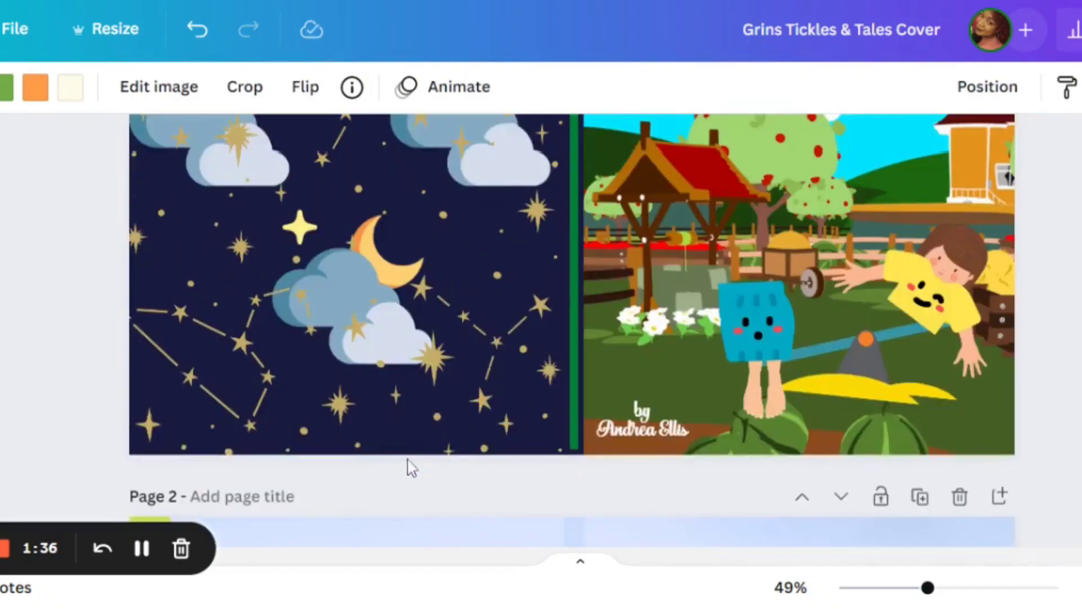
scroll(408, 464, down, 5)
Nudge the author byline higher on the jungle sign and reopen the uploaded cover images.
click(467, 277)
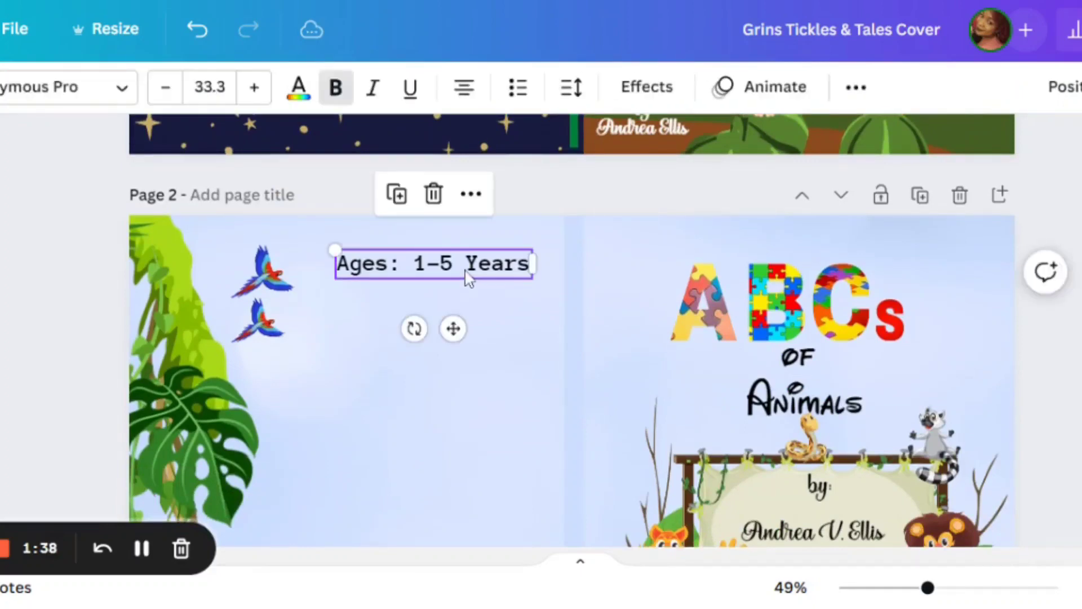
click(771, 313)
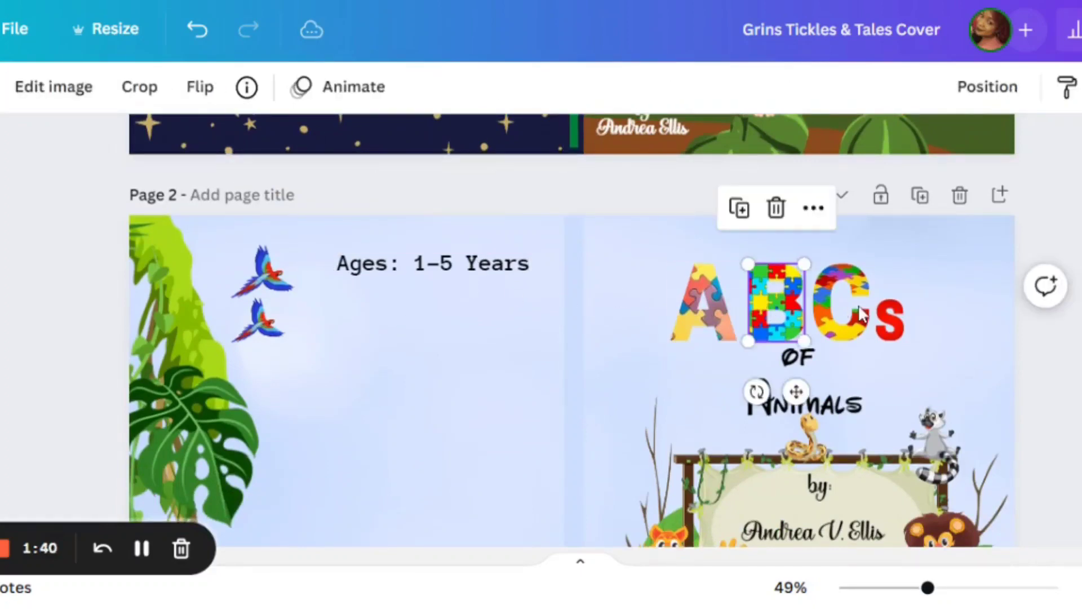
click(862, 314)
click(918, 333)
scroll(948, 443, down, 3)
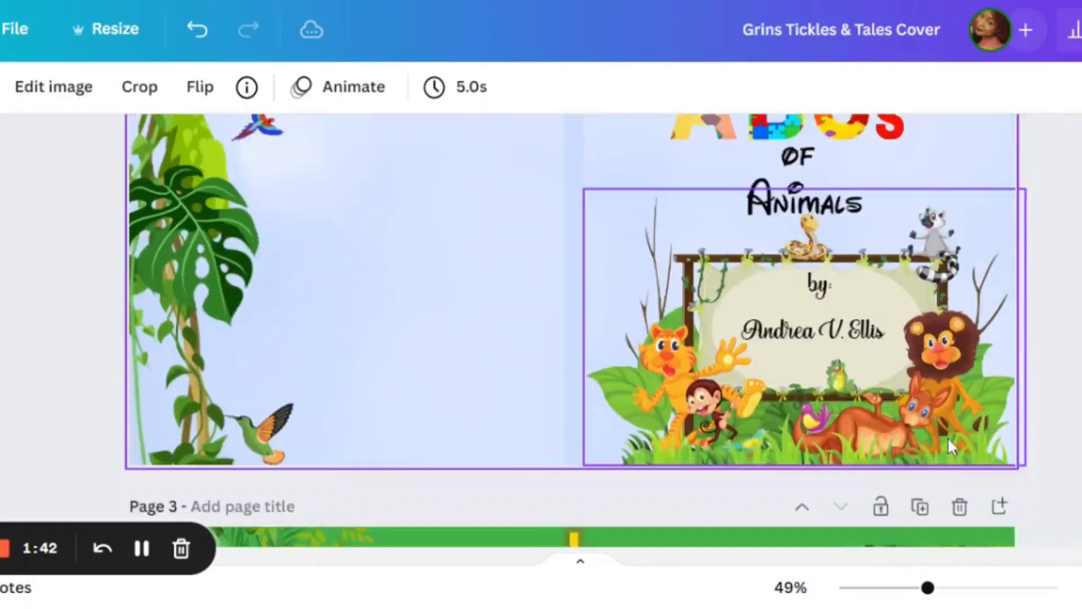
click(830, 345)
drag(830, 345, 829, 339)
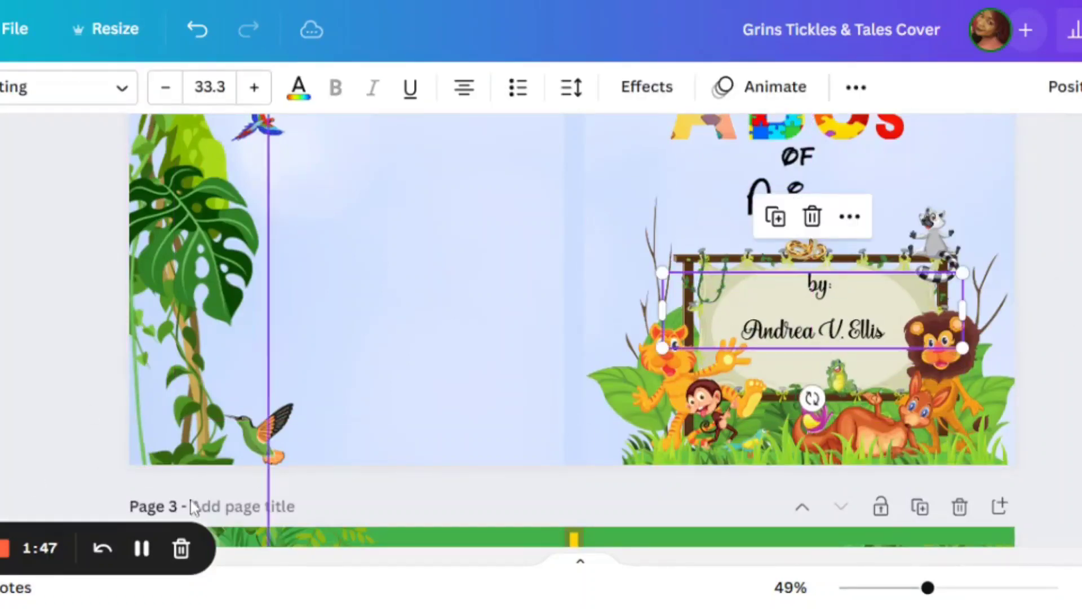
click(143, 549)
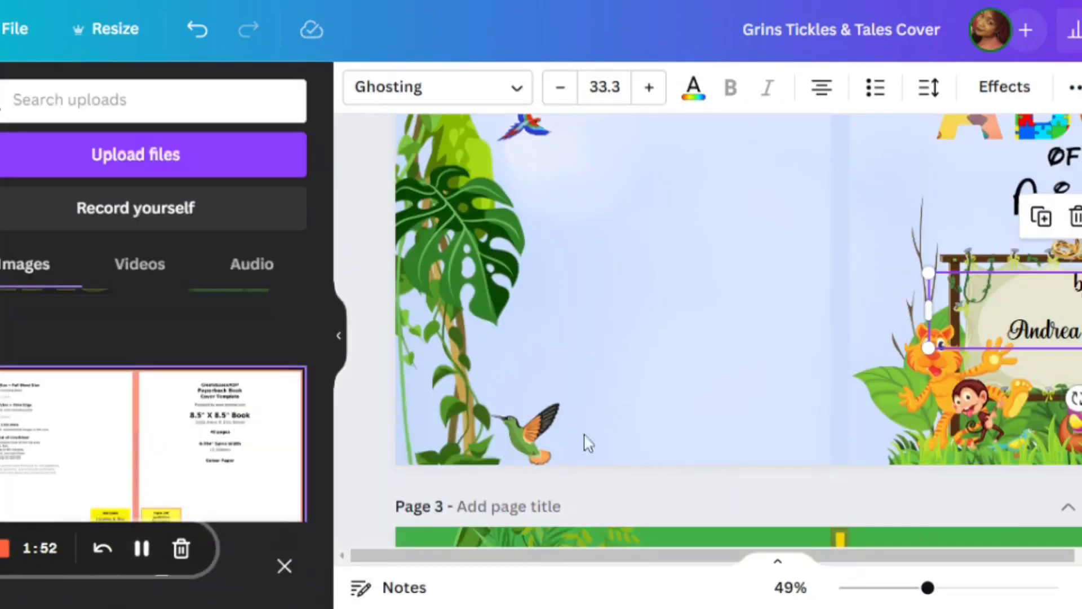
Add the 8.5" x 8.5" paperback template from Uploads and stretch it corner-to-corner over the page 2 spread.
click(187, 435)
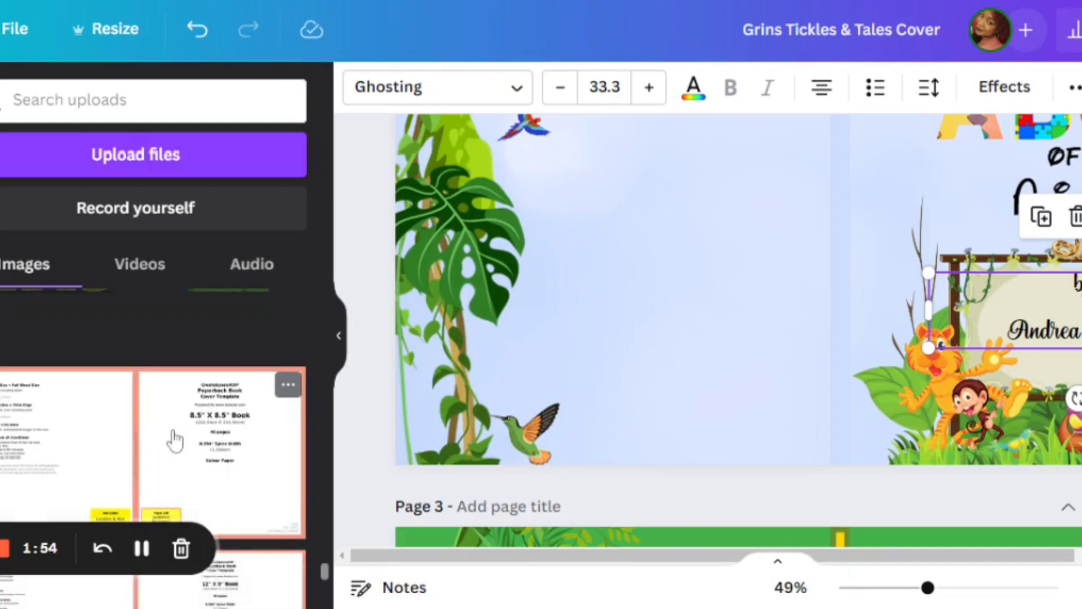
click(256, 416)
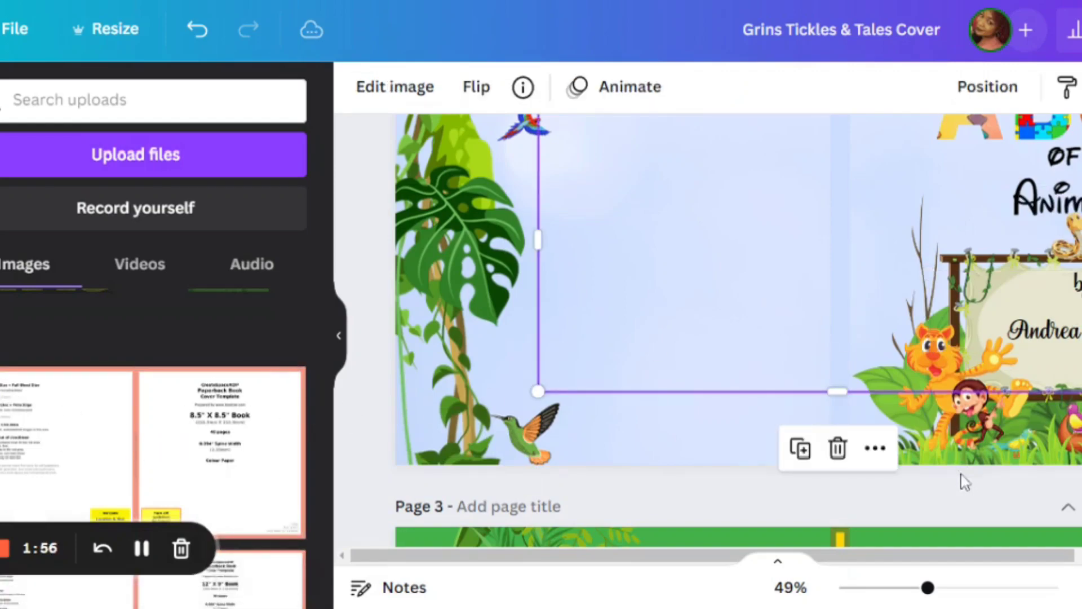
scroll(799, 449, up, 5)
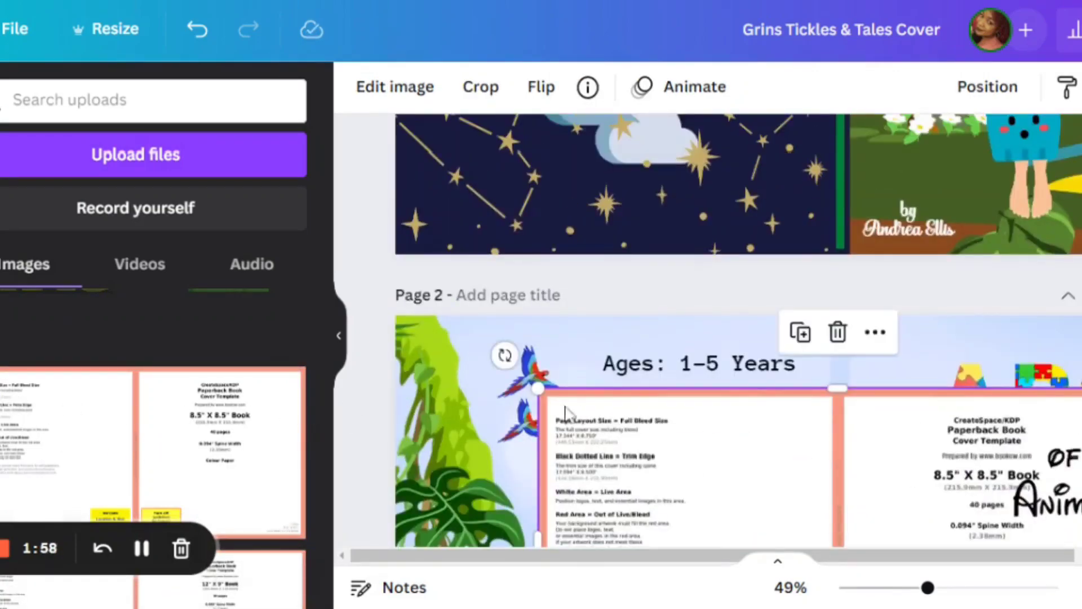
drag(532, 389, 394, 308)
scroll(831, 386, down, 5)
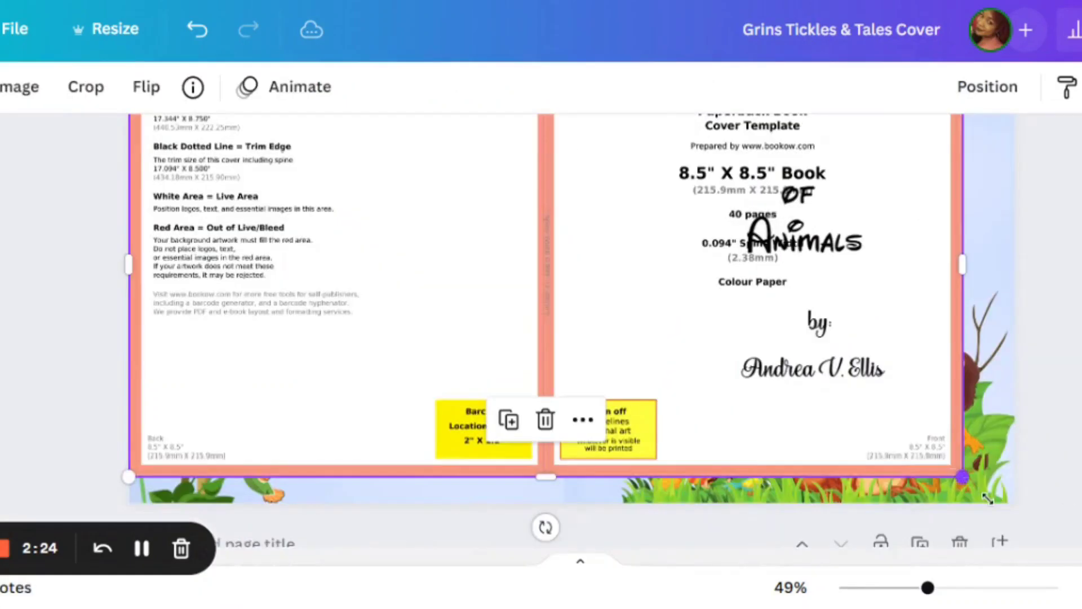
drag(986, 497, 1009, 518)
drag(874, 503, 874, 503)
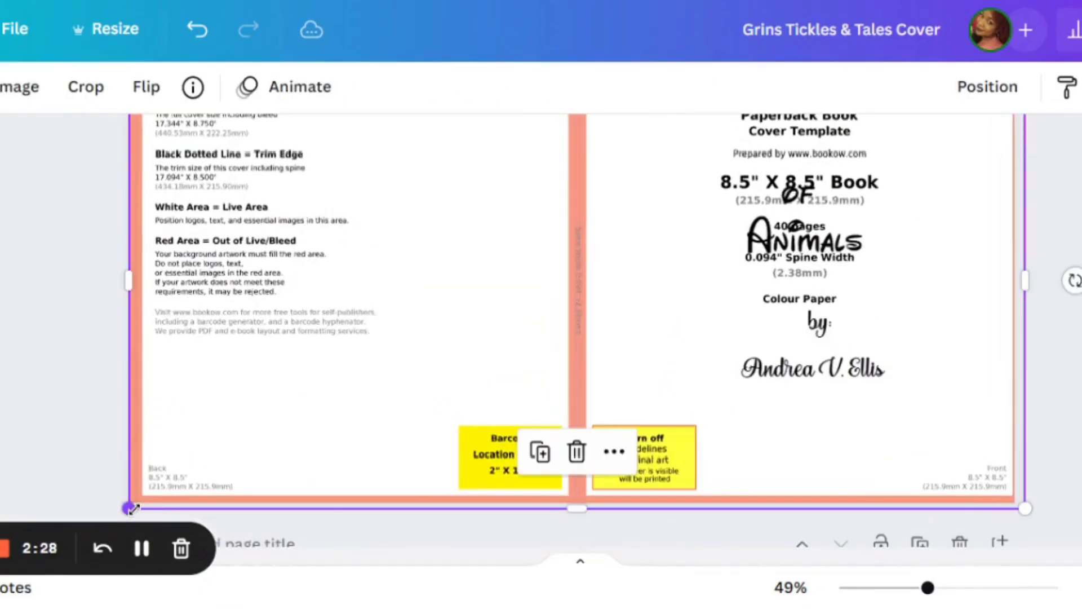
scroll(439, 478, up, 4)
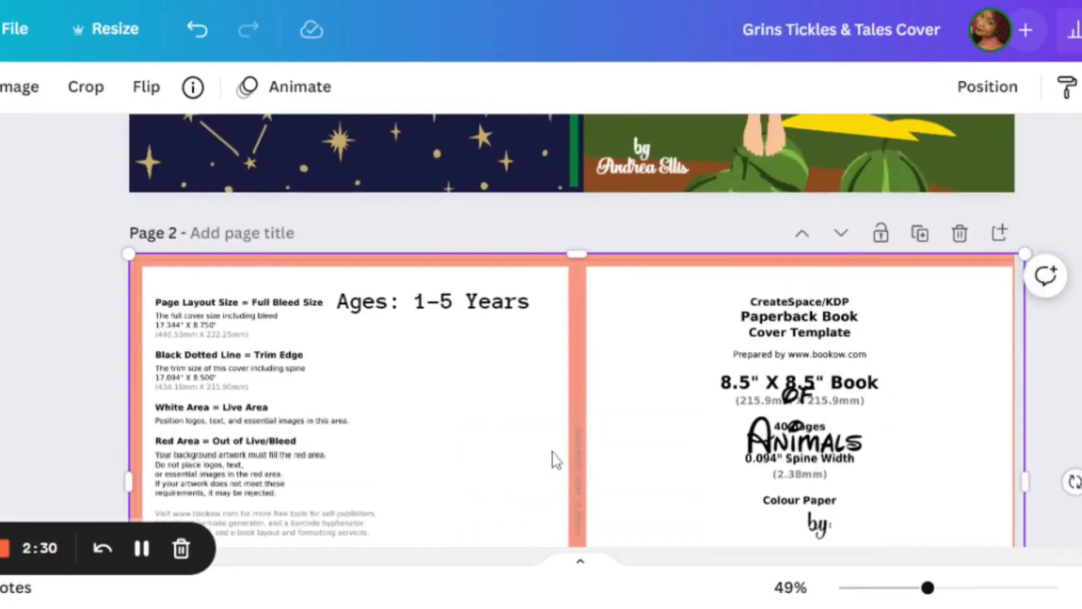
drag(639, 428, 632, 419)
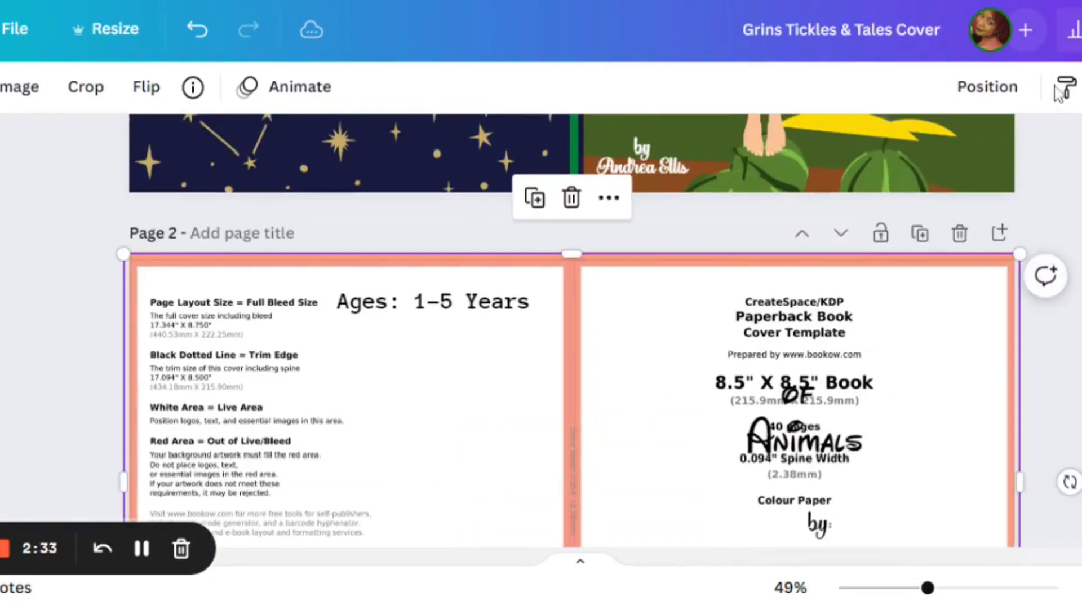
Fade the template's transparency to check the jungle cover against it, then delete the template.
drag(1079, 176, 903, 176)
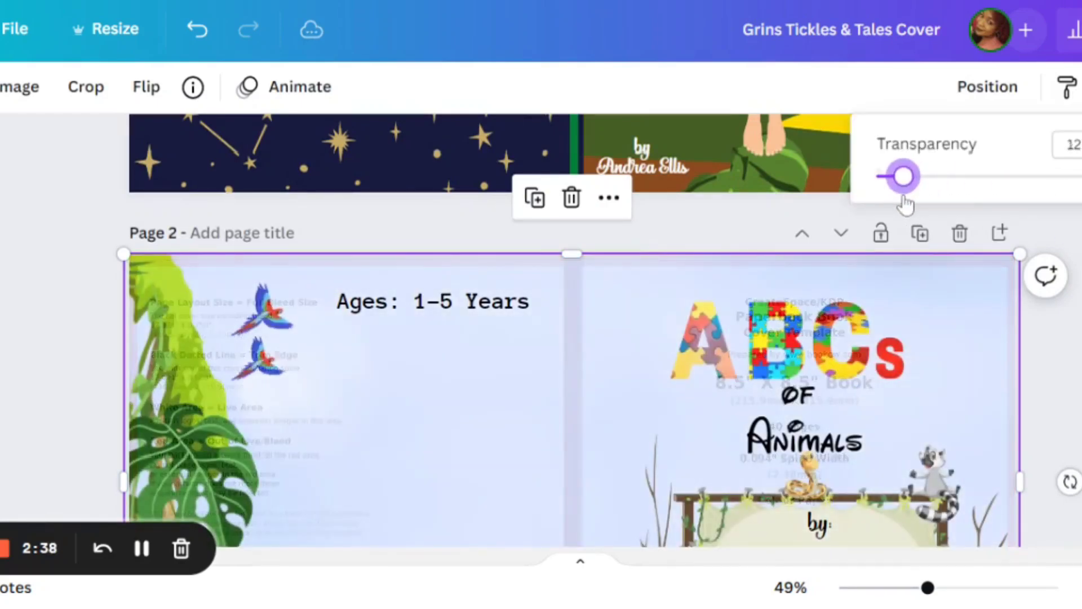
scroll(911, 434, down, 5)
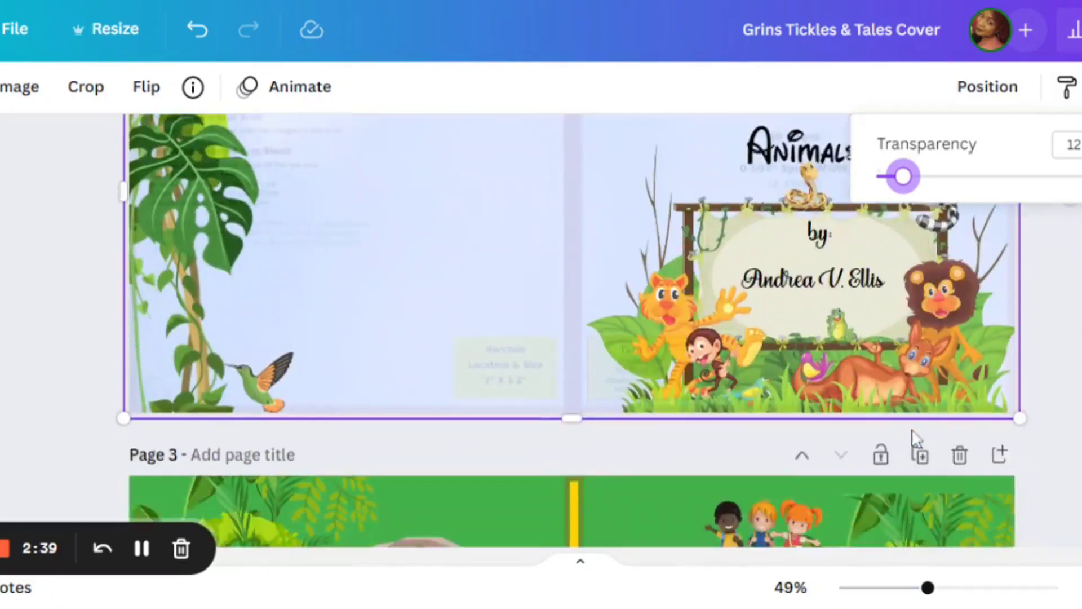
scroll(911, 428, up, 5)
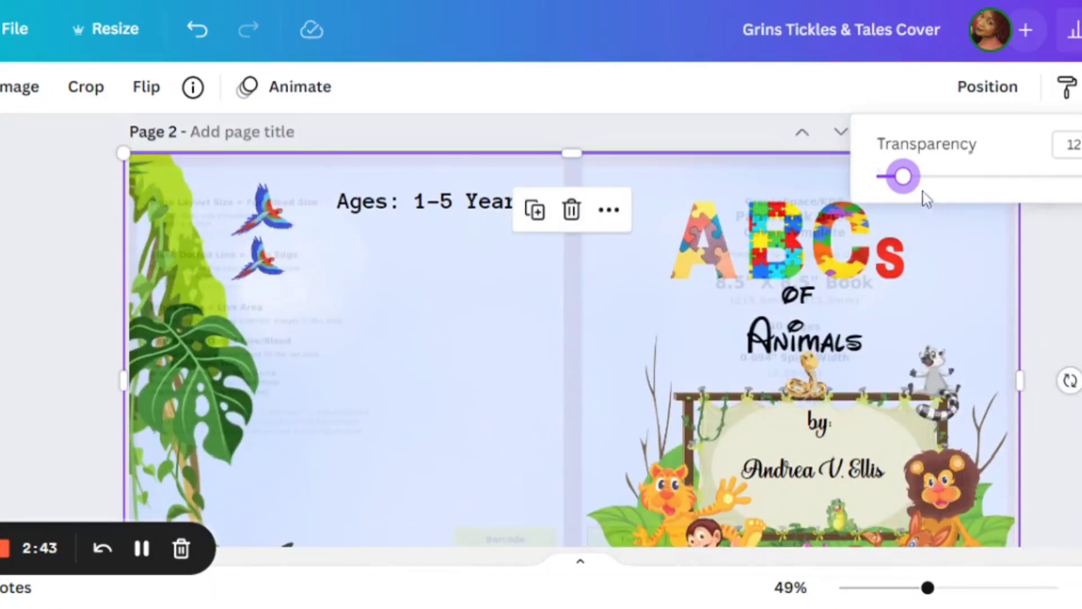
drag(922, 189, 1007, 186)
click(644, 360)
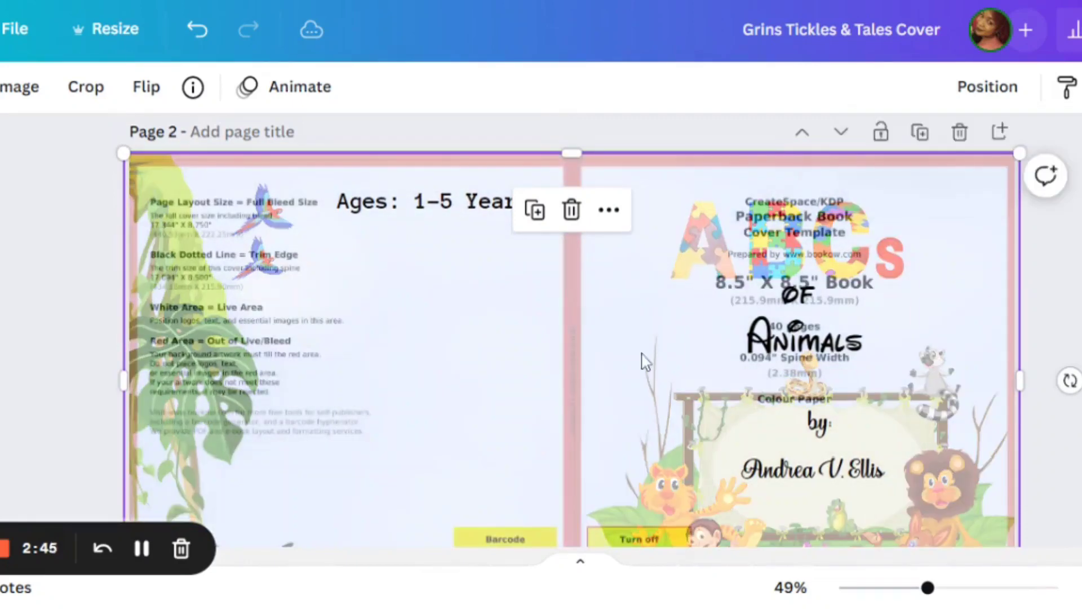
key(Delete)
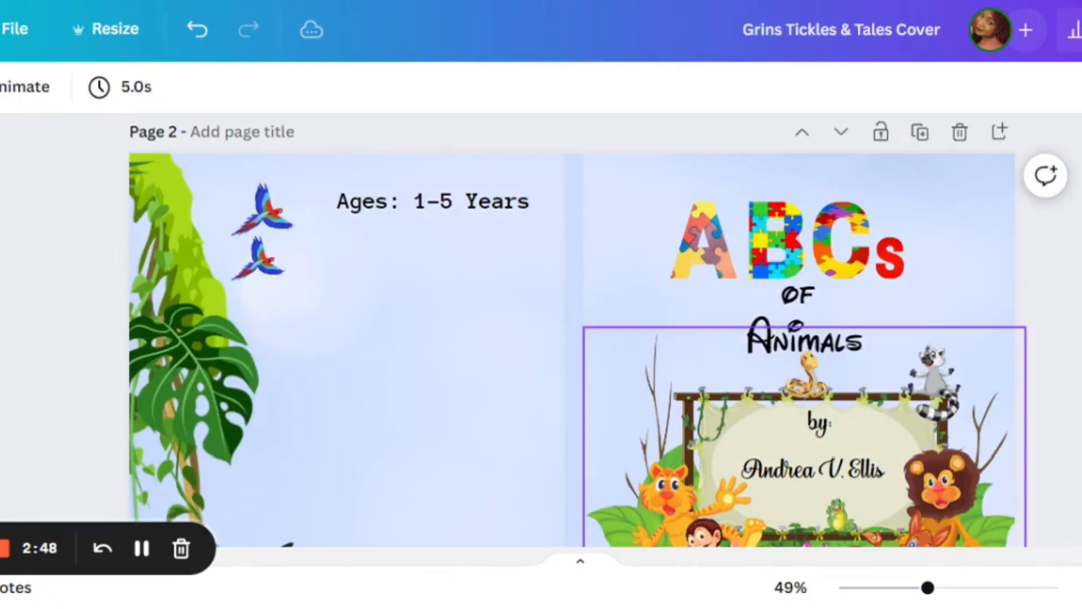